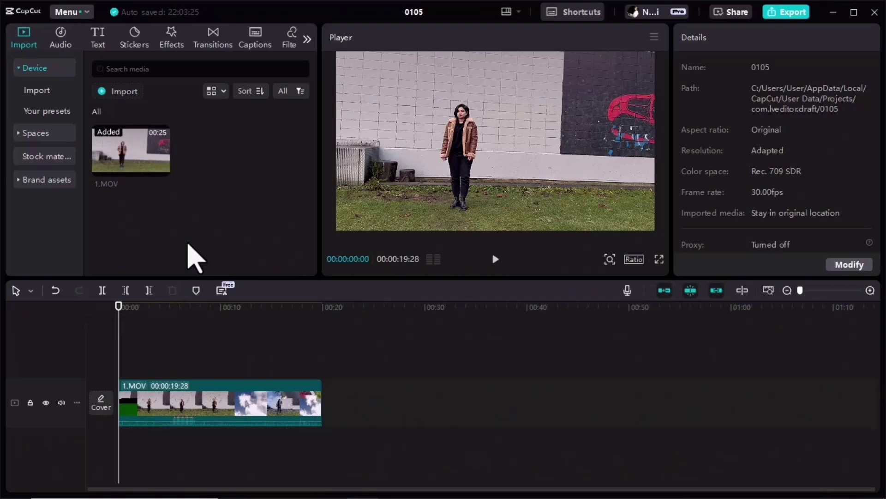
Add a default text layer above the video clip, reading "text effects_text effects", and scale it down slightly to fit the frame.
click(98, 40)
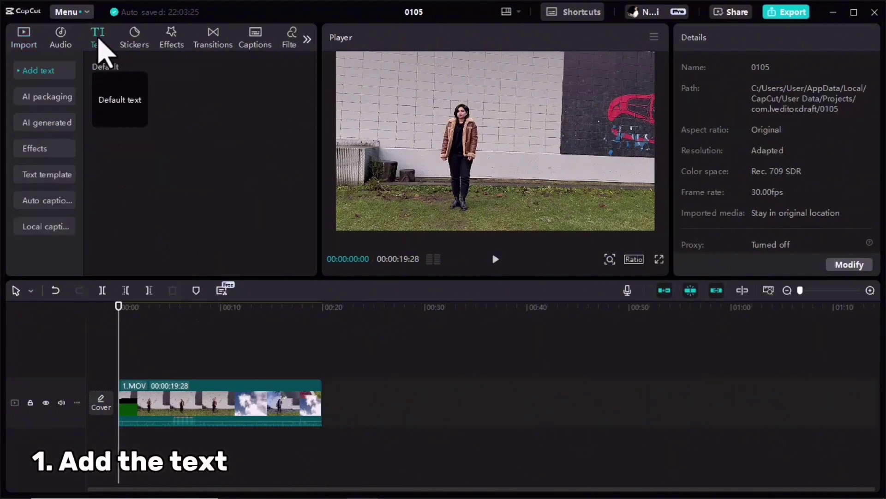
drag(122, 102, 276, 368)
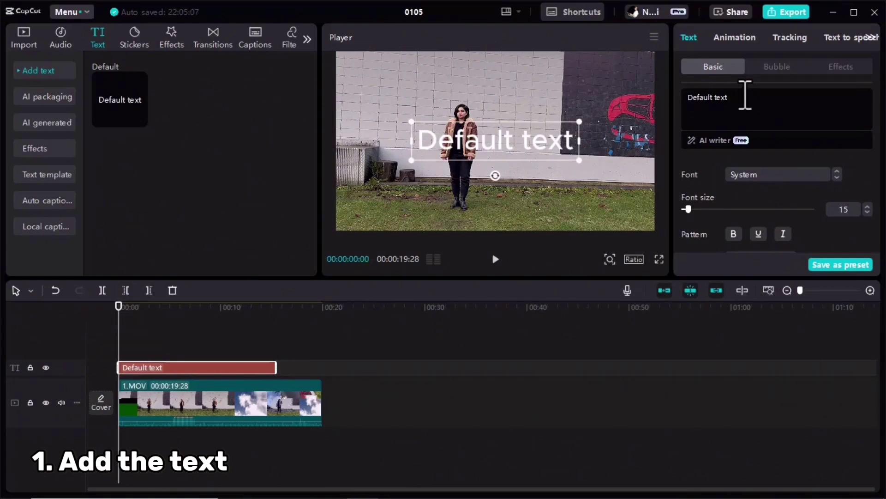
triple_click(745, 96)
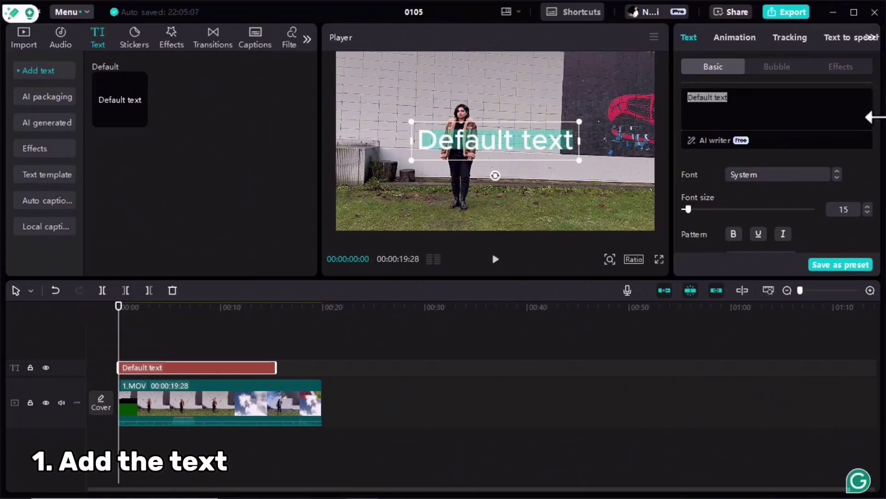
text(text effects_text effects)
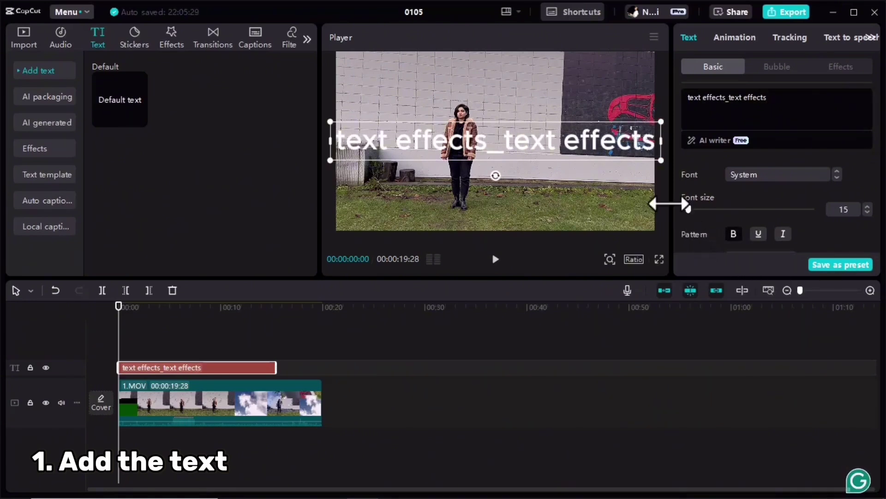
drag(660, 160, 639, 162)
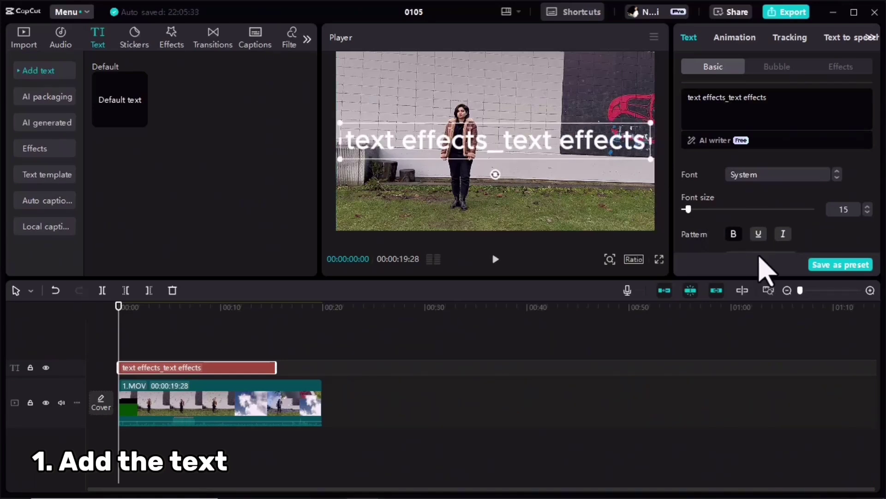
Convert the title to uppercase at font size 12.
scroll(767, 270, down, 3)
click(732, 210)
scroll(780, 263, up, 3)
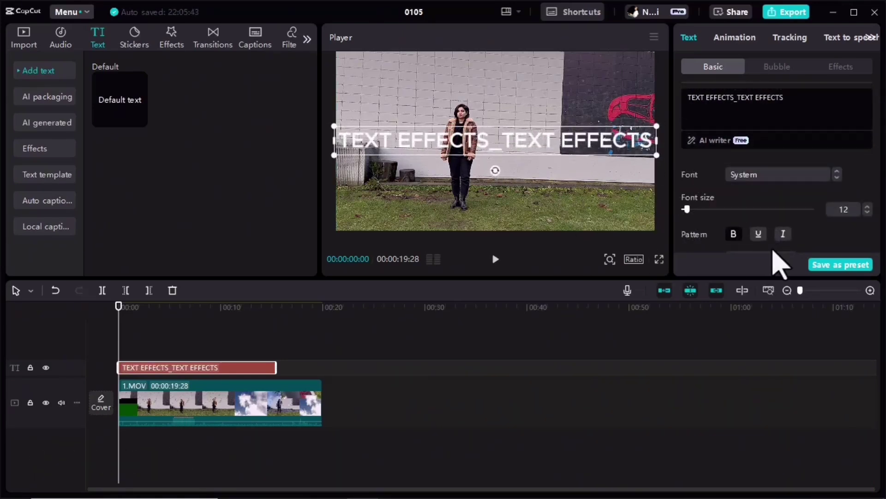
Apply the Rotate loop animation to the title and set its speed to 3.9 s.
click(732, 38)
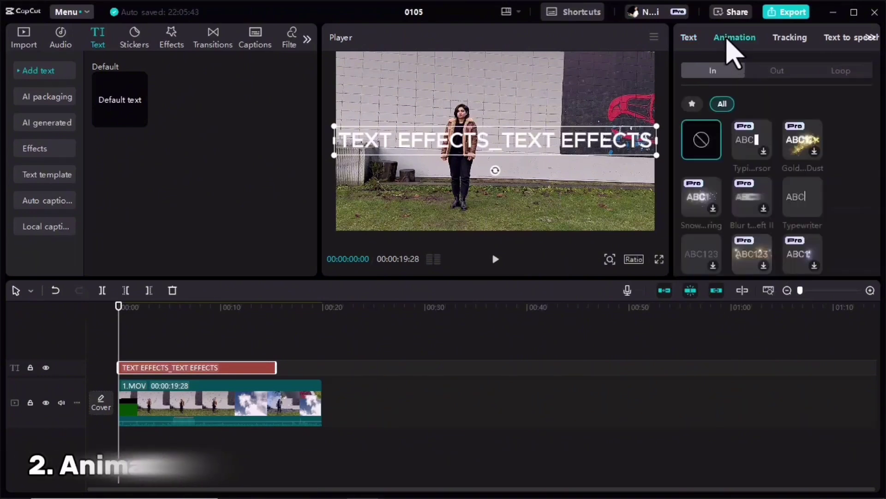
click(841, 71)
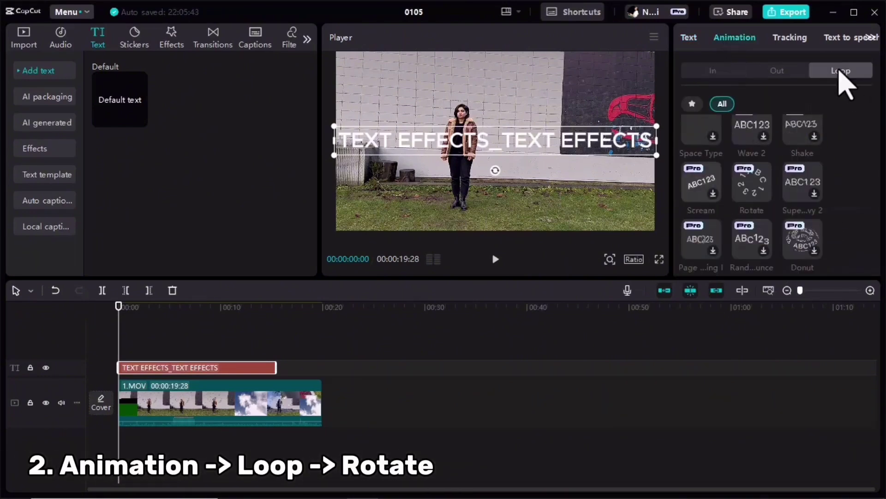
scroll(757, 163, down, 2)
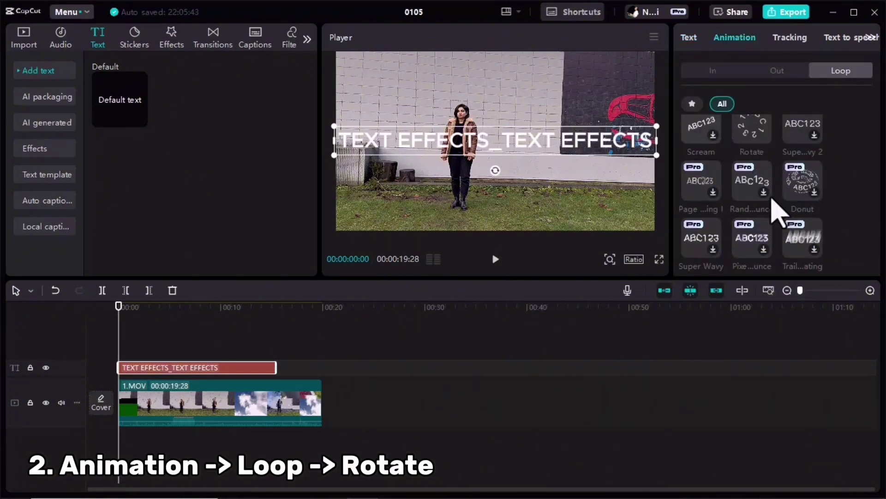
scroll(782, 240, up, 1)
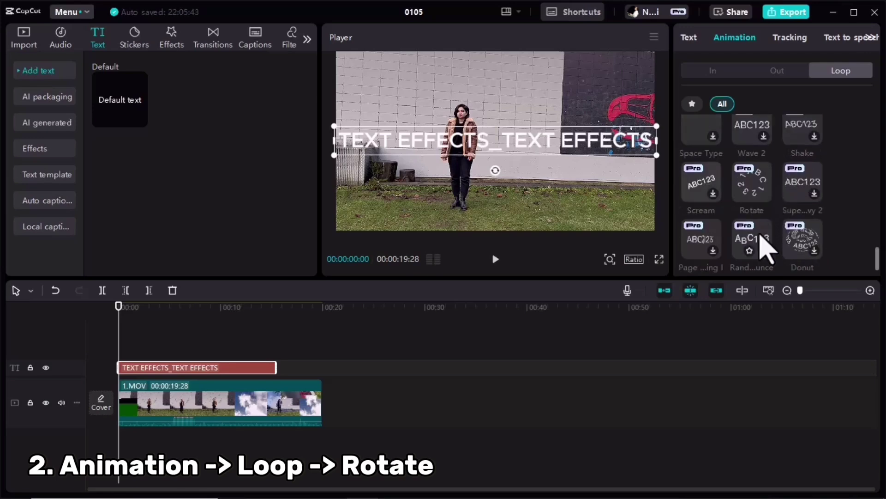
click(752, 184)
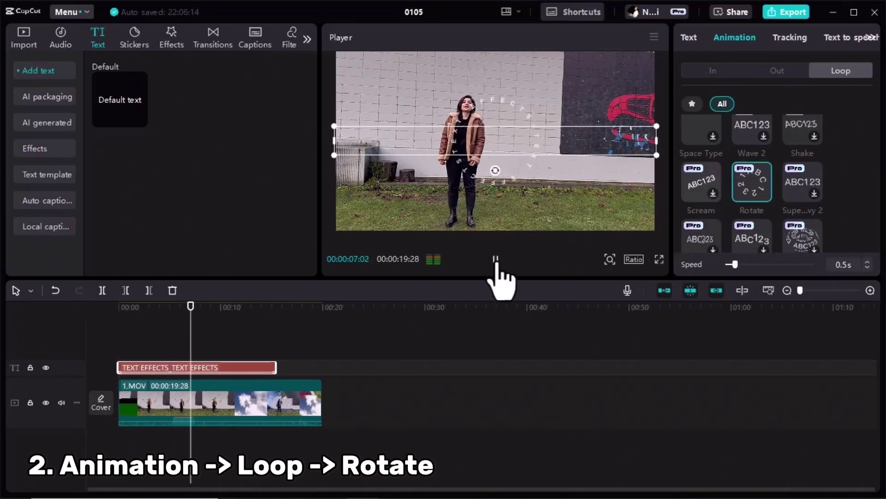
click(496, 259)
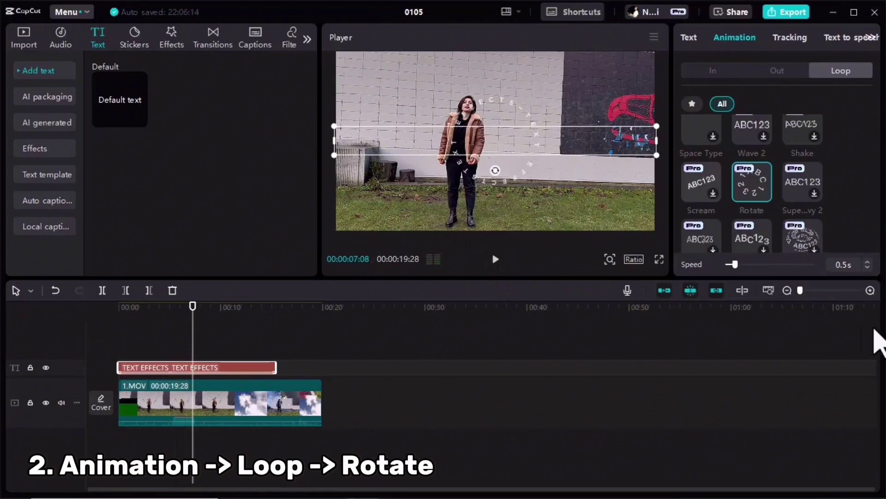
drag(740, 266, 798, 272)
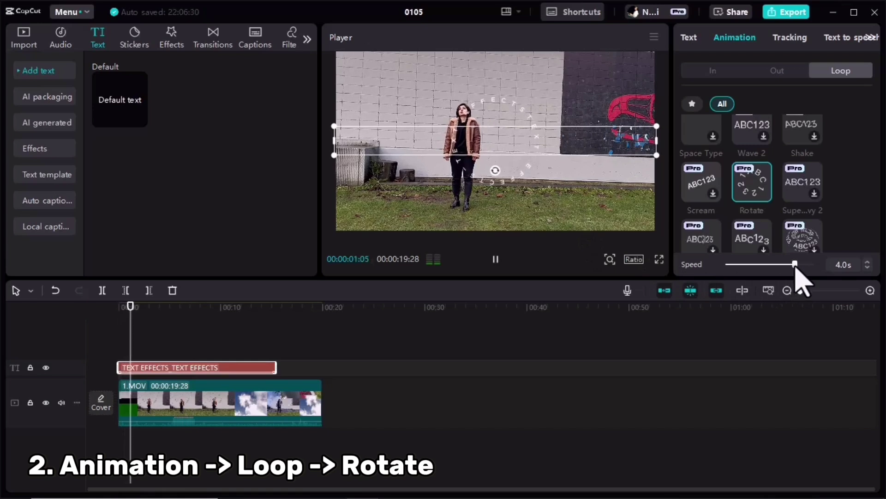
drag(795, 265, 793, 265)
Reposition and resize the rotating text so that its ring circles the woman's upper body.
drag(529, 153, 485, 139)
drag(620, 114, 643, 112)
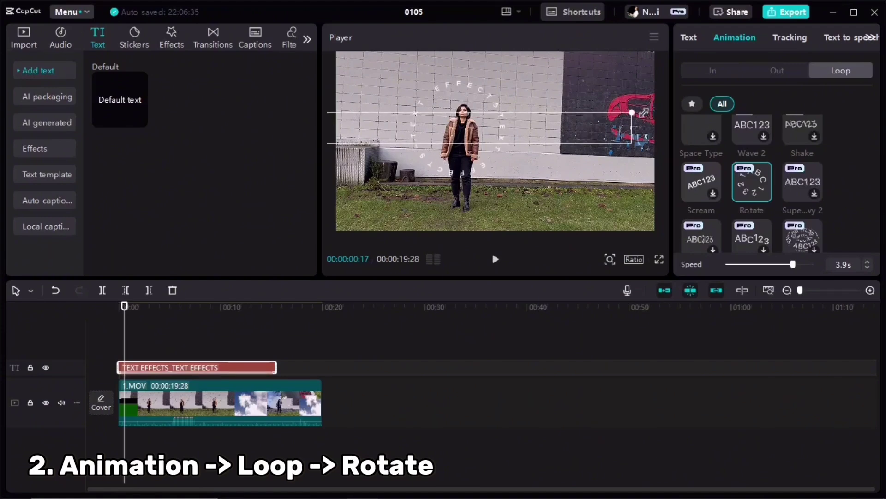
drag(494, 129, 494, 138)
drag(629, 125, 618, 125)
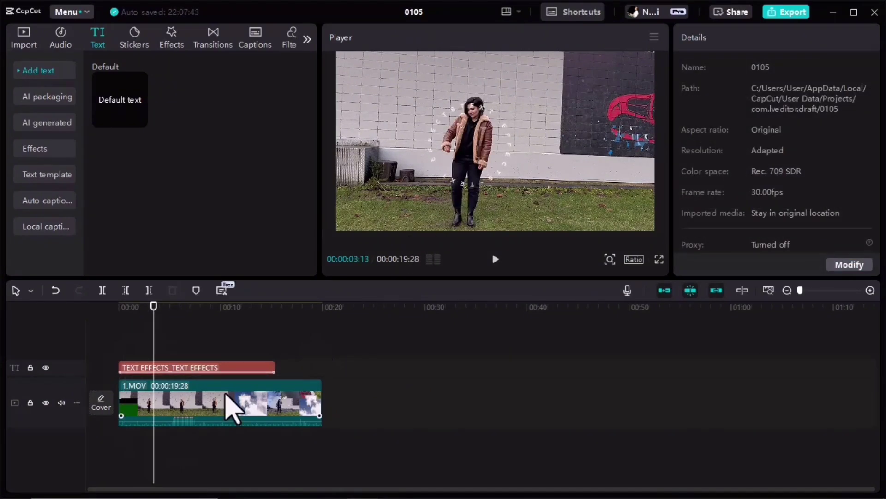
Duplicate the main 1.MOV clip onto a track directly above it, aligned with the start of the timeline.
right_click(180, 413)
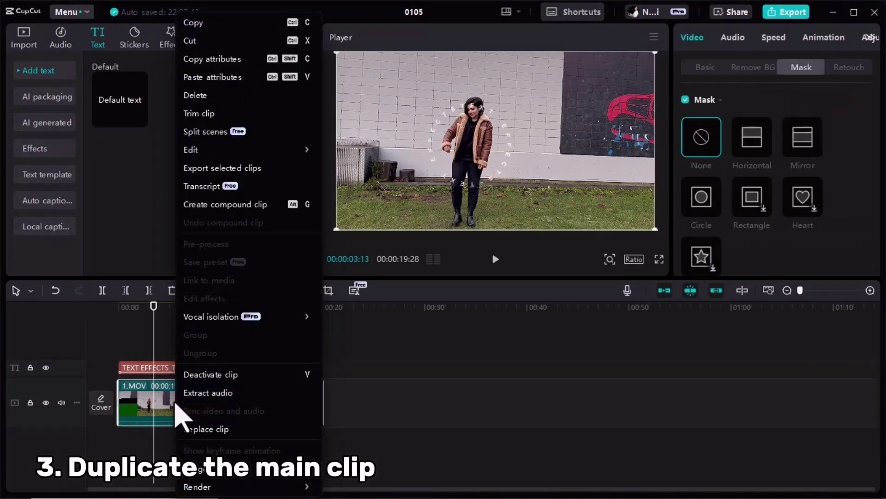
click(192, 25)
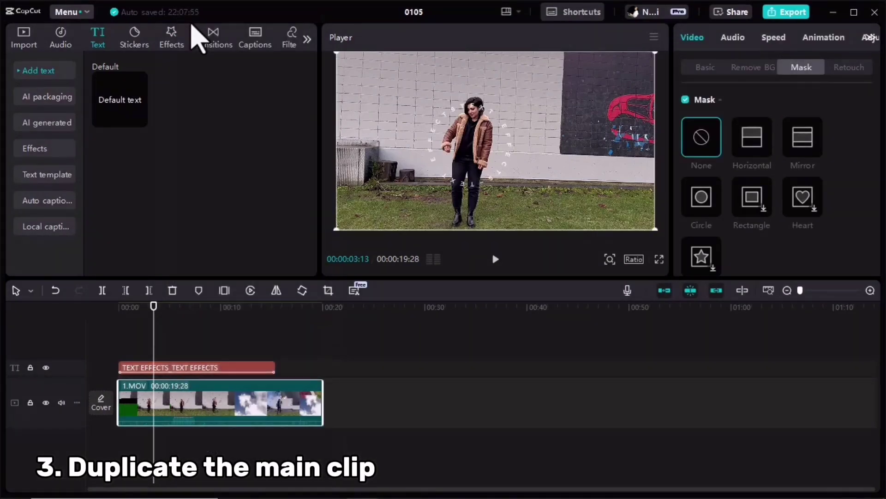
right_click(134, 348)
click(146, 361)
drag(254, 390, 203, 390)
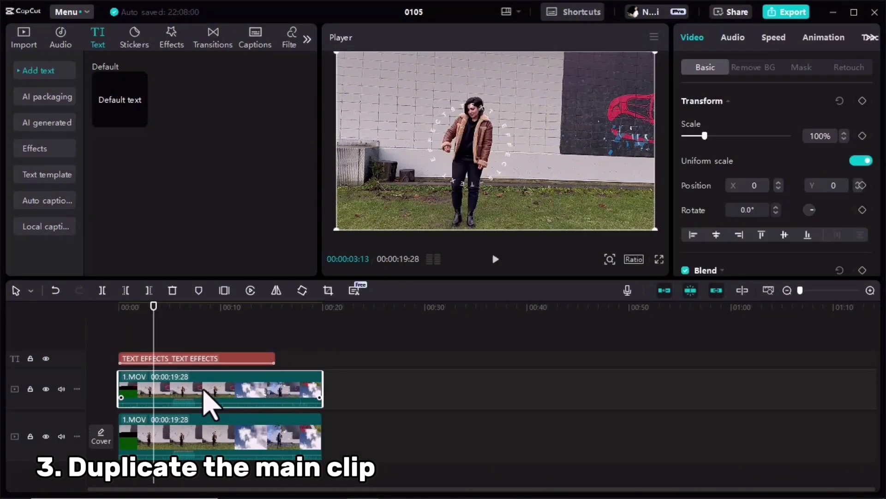
Remove the duplicated clip's background with Auto removal, check the cutout by shifting it, and undo that shift.
click(761, 69)
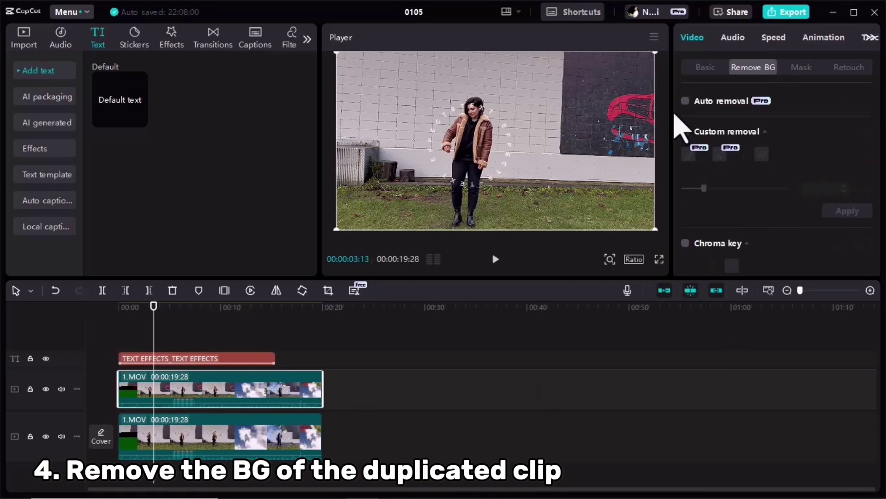
click(685, 101)
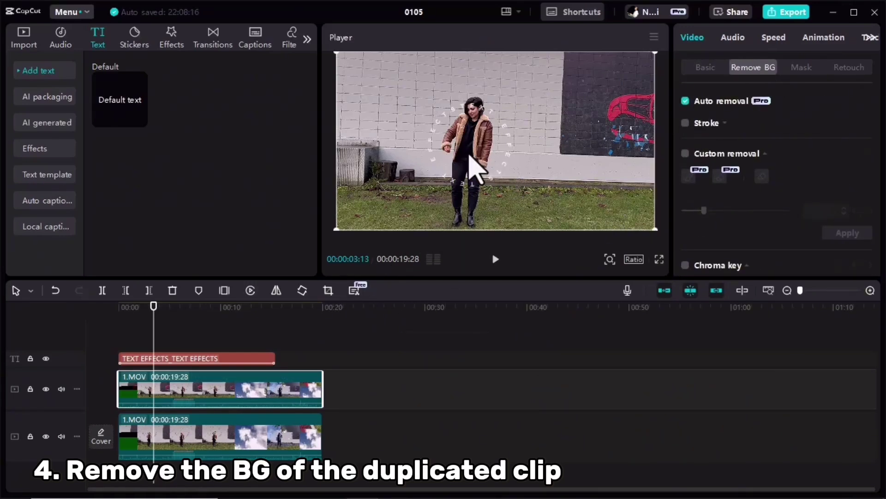
drag(471, 159, 549, 174)
key(ctrl+z)
Split the duplicated clip at 00:00:02:20 and add a Circle mask over the woman's upper body to its second part.
mouse_move(154, 319)
mouse_down()
mouse_move(119, 318)
mouse_move(146, 323)
mouse_up()
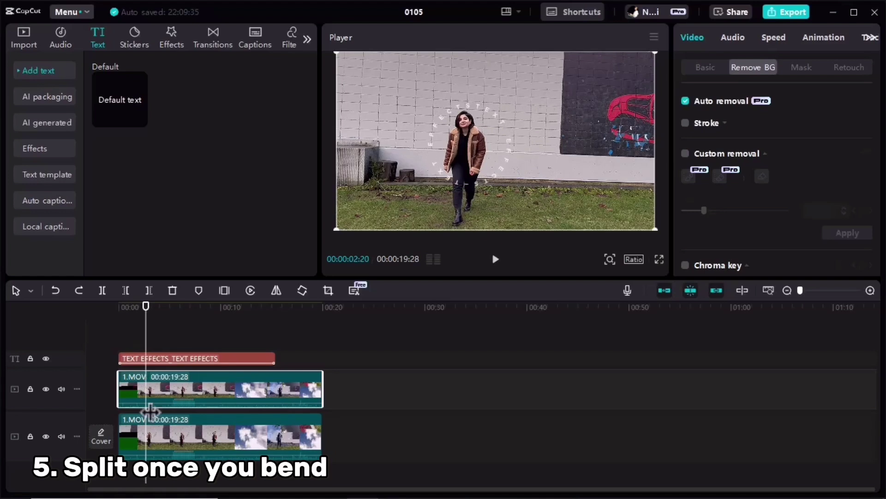
click(102, 291)
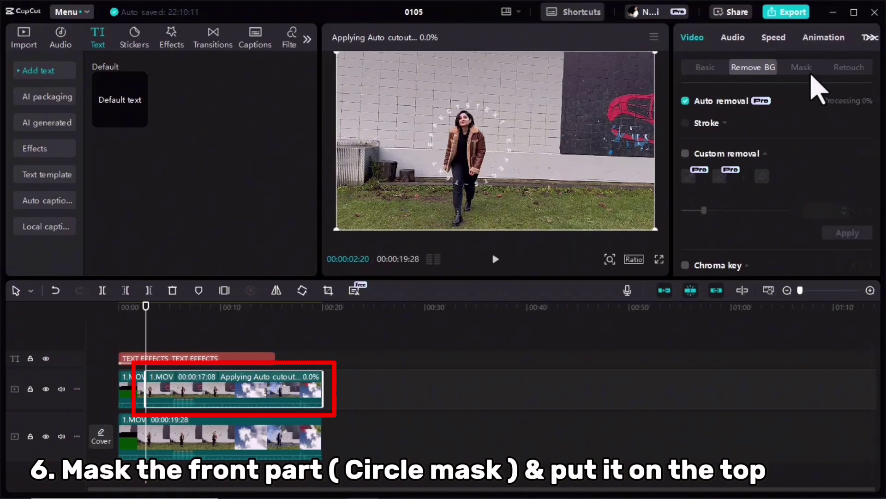
click(802, 68)
click(701, 197)
drag(494, 174, 463, 160)
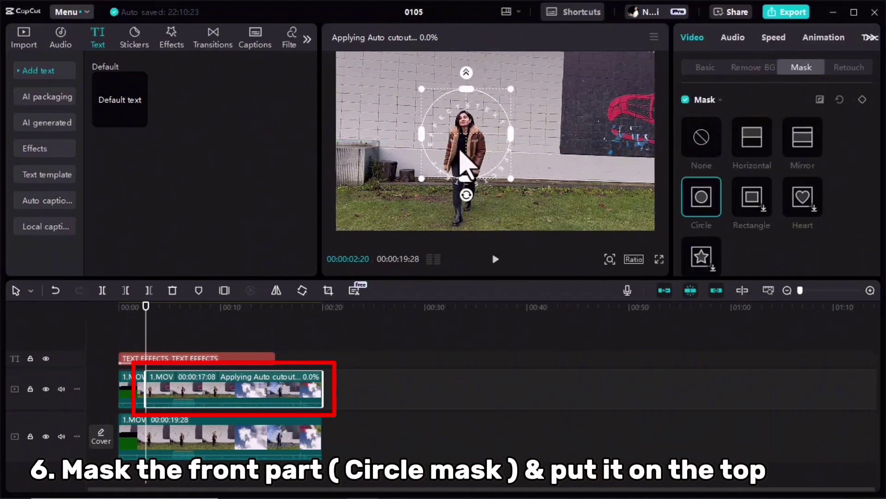
Move the masked clip part to a track above the text layer and play the sequence from the start.
click(173, 391)
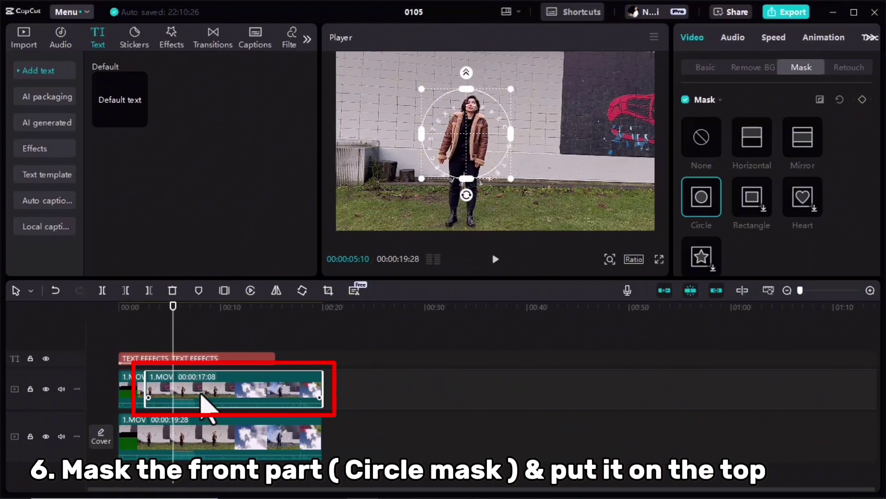
drag(199, 382, 207, 359)
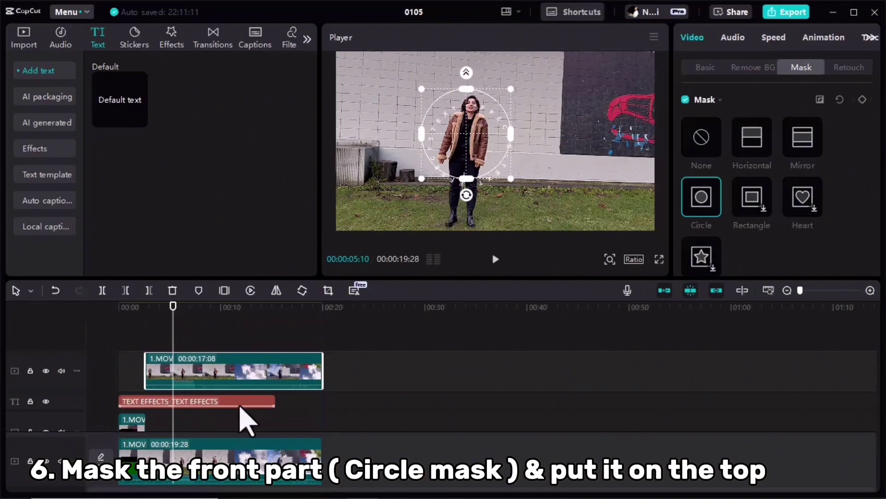
drag(173, 308, 118, 328)
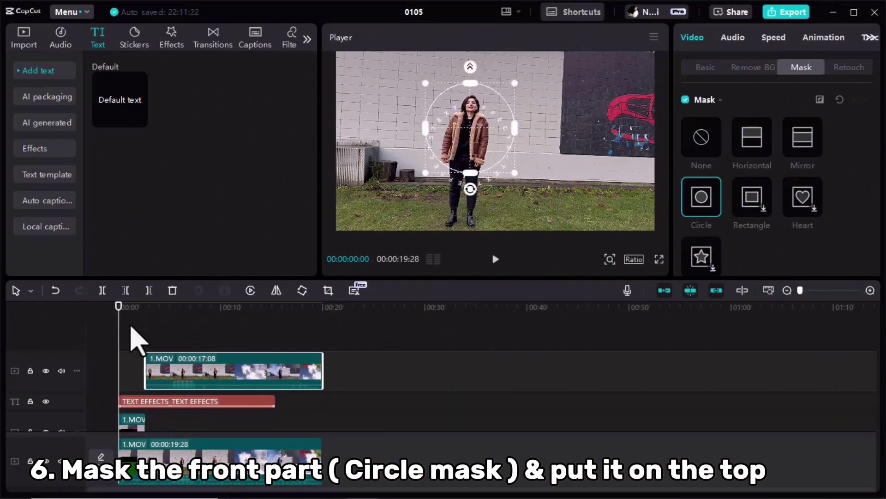
click(495, 259)
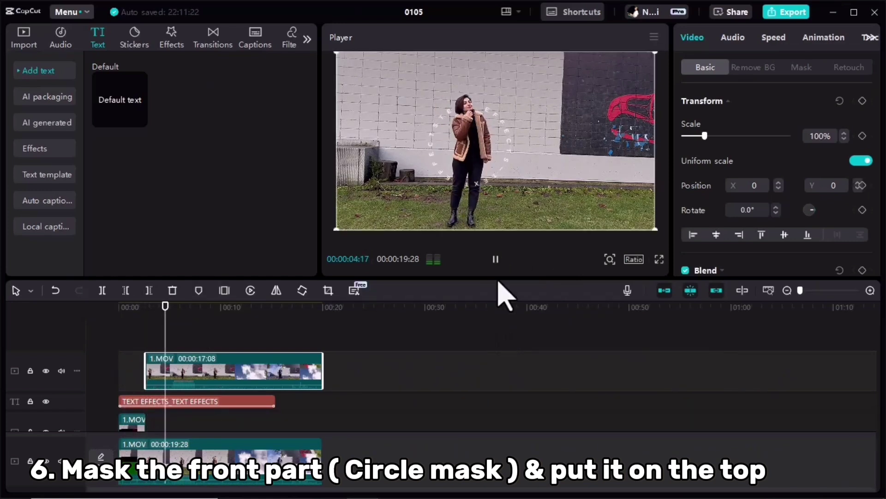
click(495, 259)
Split the text layer at 00:00:04:08, where the woman's hand reaches the text.
mouse_move(170, 318)
mouse_down()
mouse_move(138, 322)
mouse_move(162, 319)
mouse_up()
key(ctrl+z)
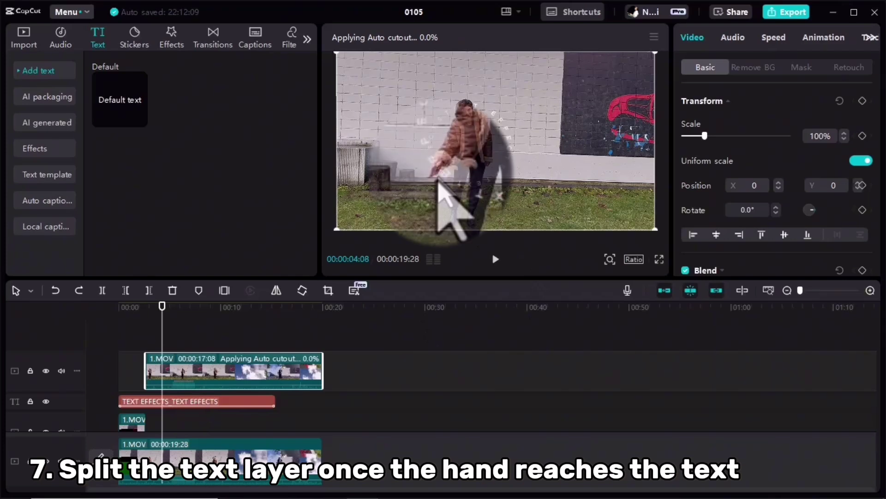
click(170, 402)
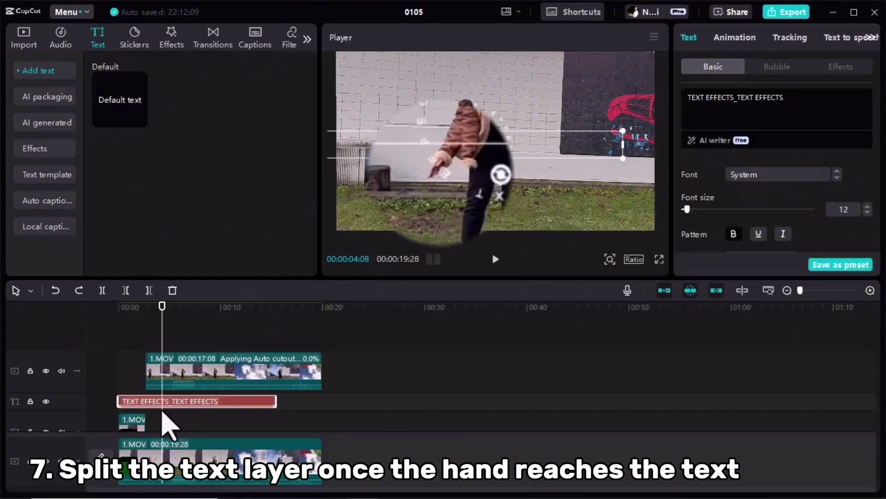
click(102, 290)
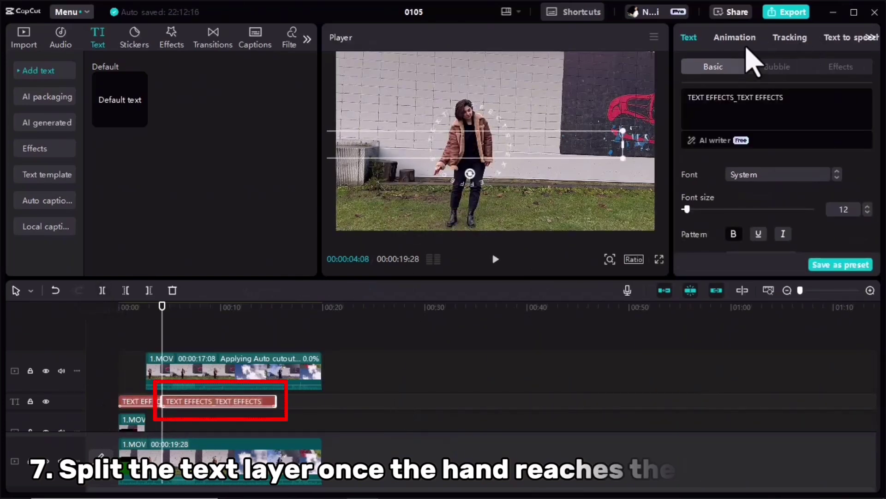
Set the Rotate animation speed of the second text part to 0.4 s and preview the sequence from the start.
click(734, 38)
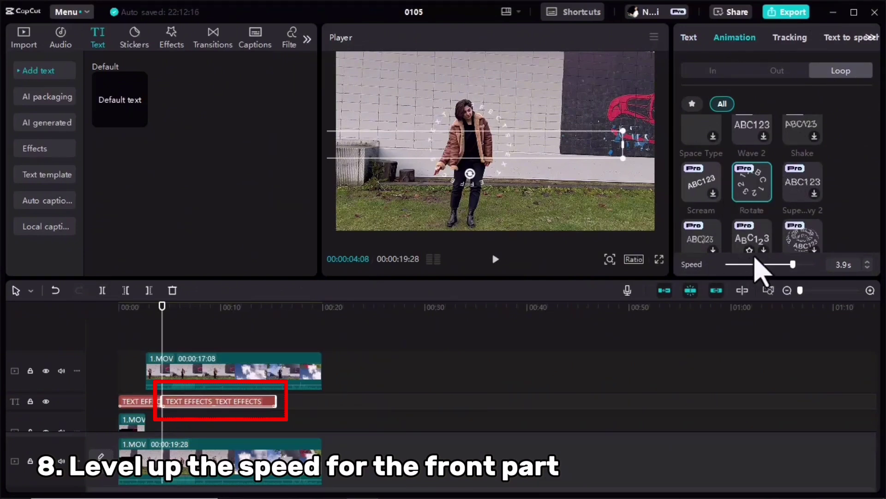
drag(782, 268, 738, 286)
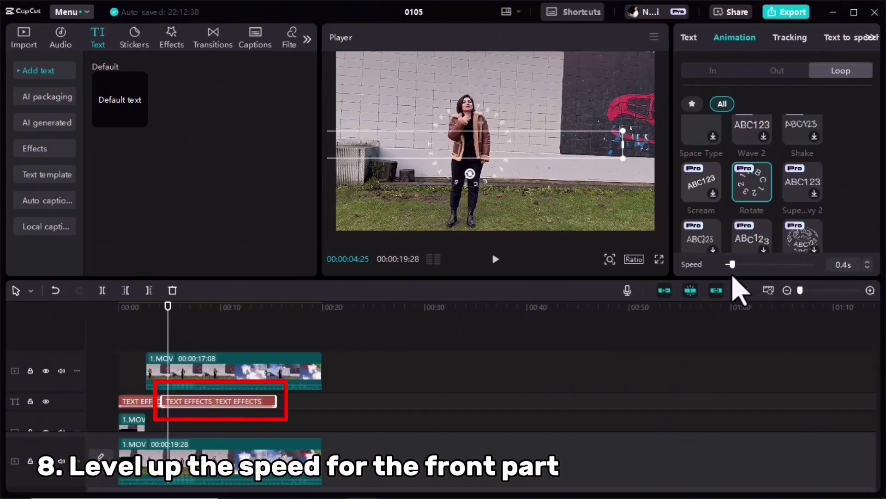
click(162, 308)
key(space)
click(120, 309)
click(496, 259)
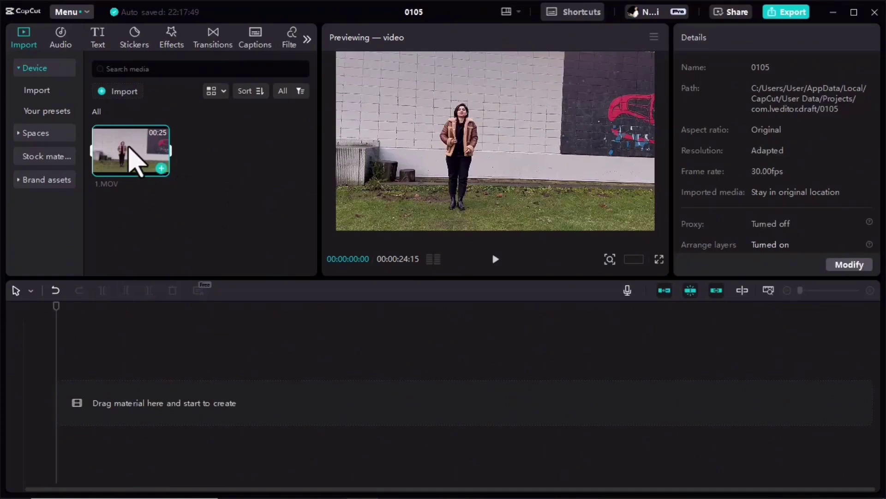
Place 1.MOV on the empty timeline and move the playhead to 00:00:13:28.
drag(129, 178, 115, 400)
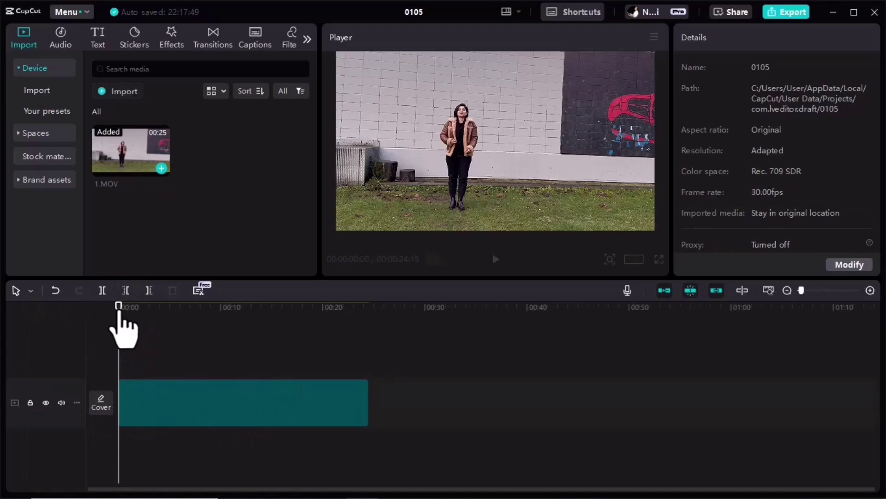
click(245, 356)
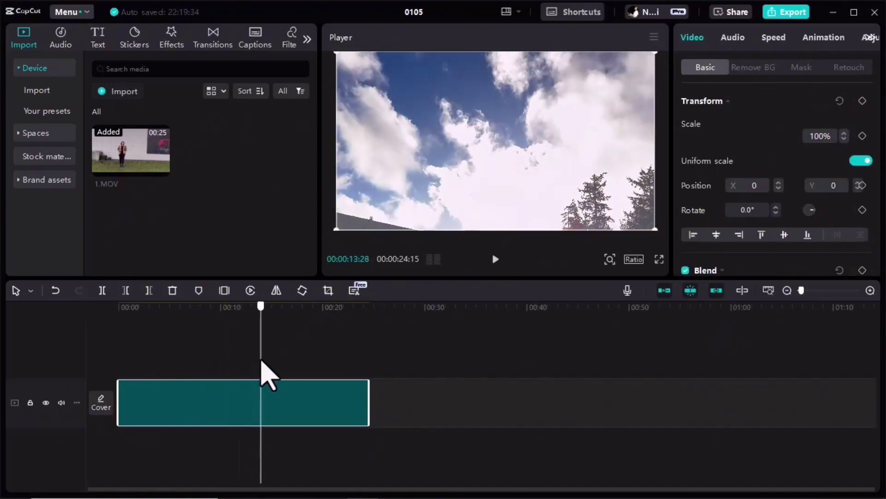
Split 1.MOV at 00:00:14:03 and delete the part before the cut.
click(262, 363)
key(ctrl+b)
click(147, 387)
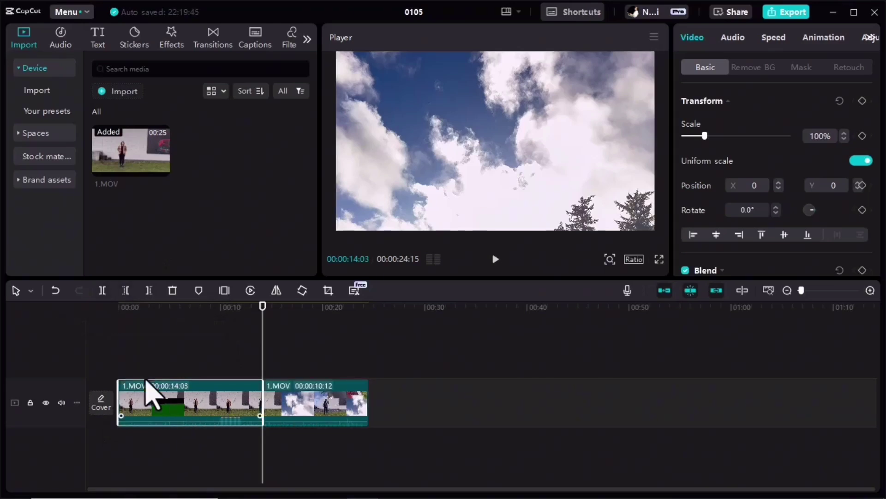
key(Delete)
Add a default text layer above the clip from the start of the timeline and change its wording to TUTORIAL.
click(97, 37)
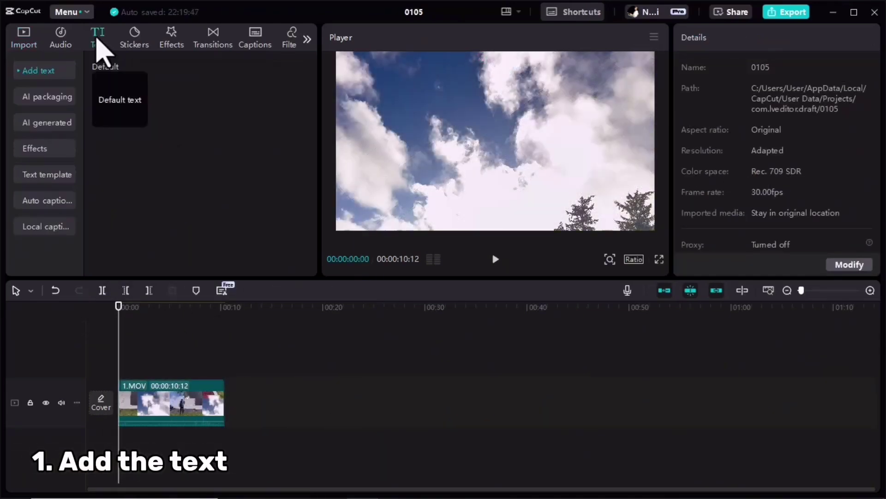
drag(121, 104, 211, 368)
click(146, 368)
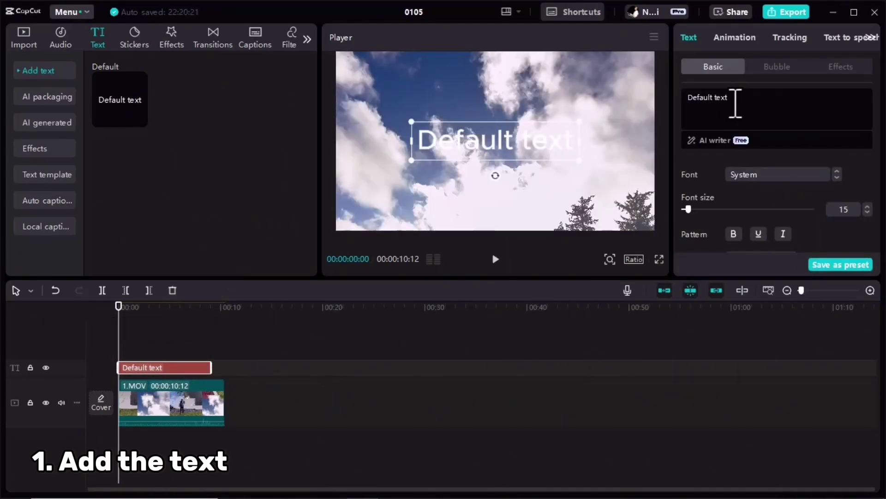
click(698, 104)
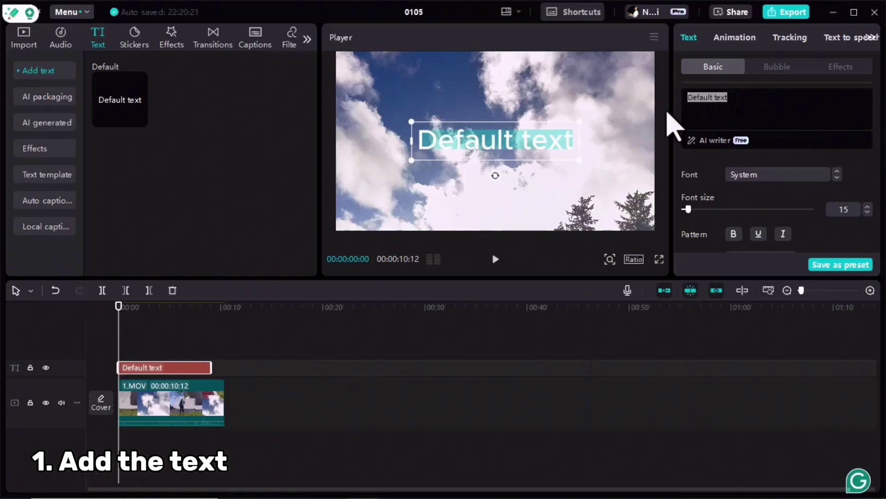
text(TUTORIAL)
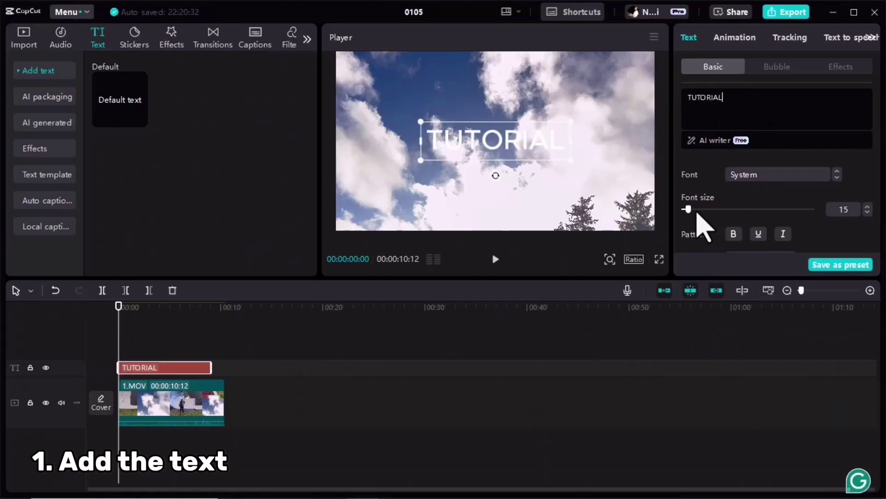
Enlarge the TUTORIAL text across most of the frame with font size 18 and the Montra-Regular font.
drag(571, 121, 609, 106)
drag(689, 209, 689, 209)
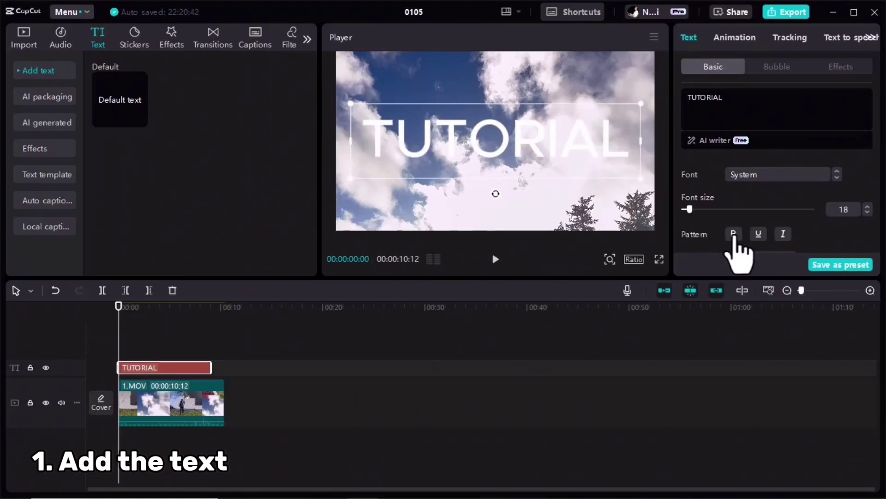
click(798, 175)
scroll(794, 178, down, 5)
scroll(793, 173, down, 10)
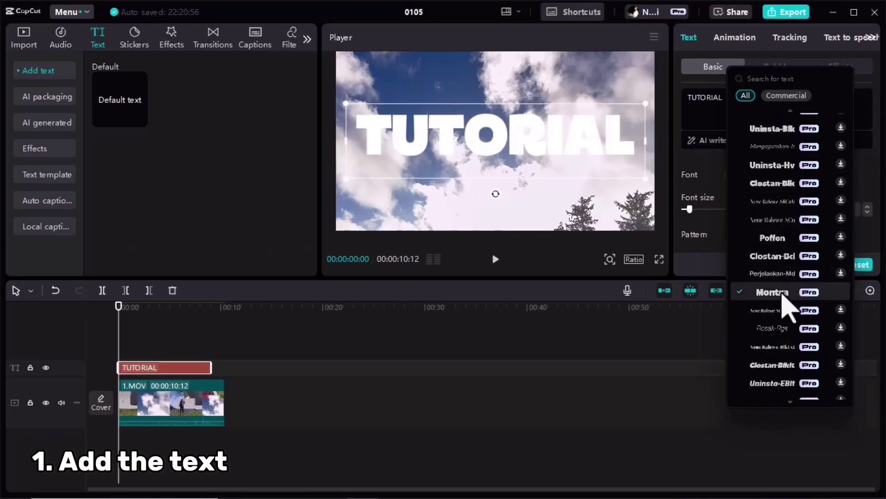
click(788, 296)
Change the colour of the TUTORIAL text to bright green.
scroll(739, 213, down, 5)
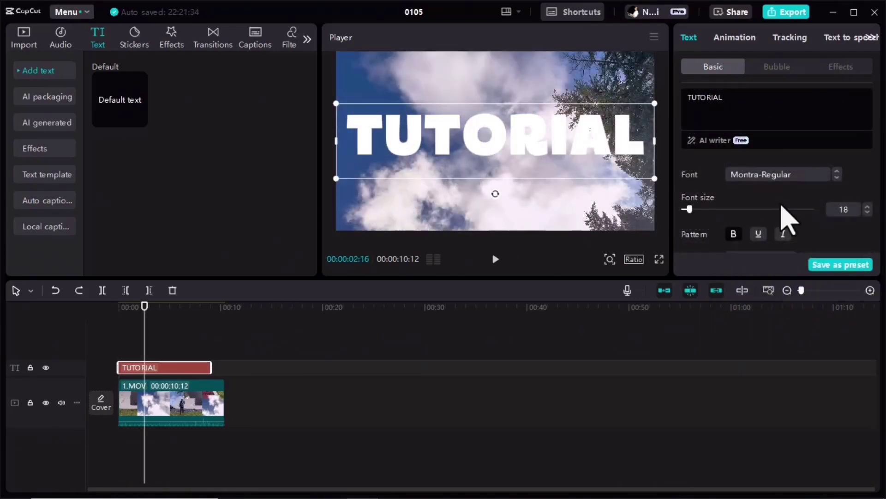
scroll(785, 203, down, 2)
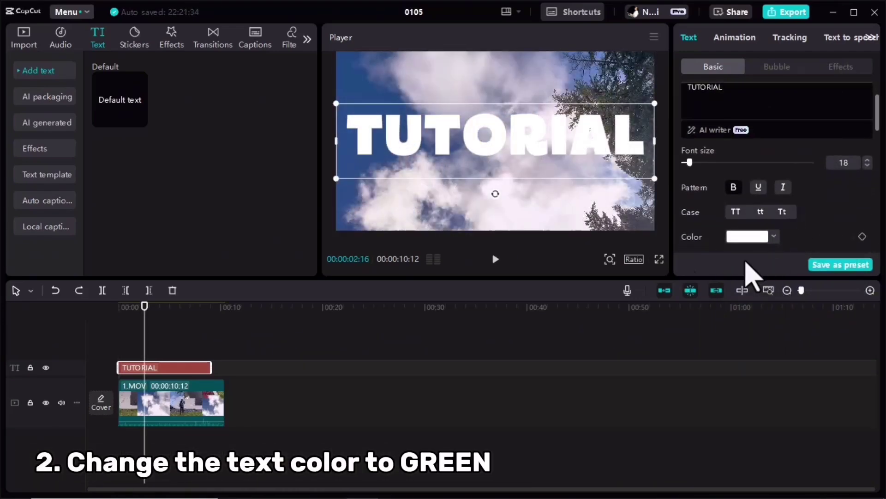
click(764, 240)
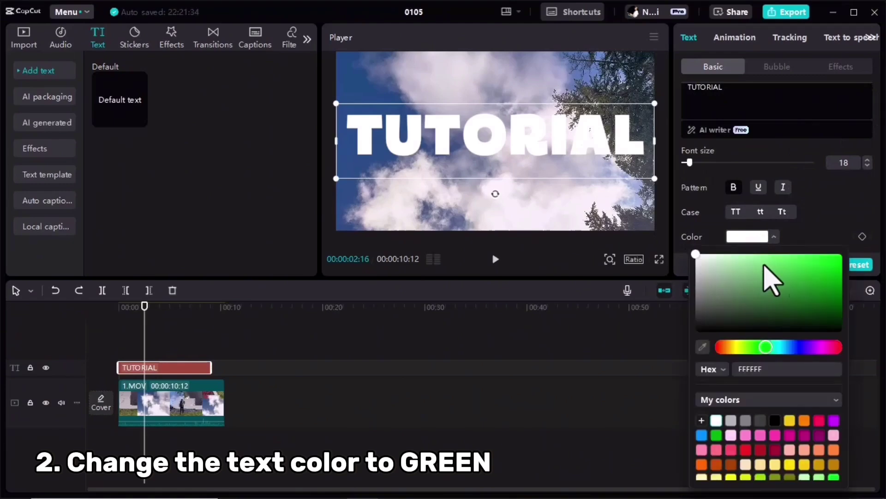
click(717, 437)
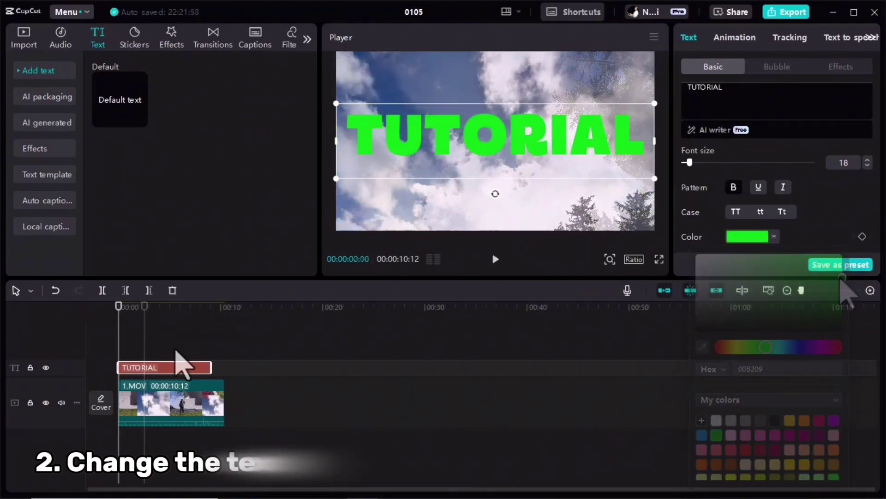
Apply the Wipe Right entrance animation to the TUTORIAL text.
click(179, 364)
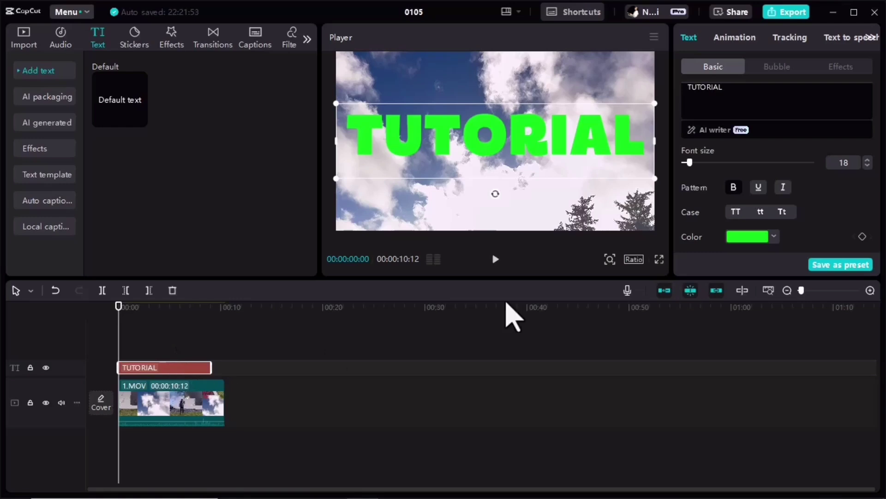
click(725, 40)
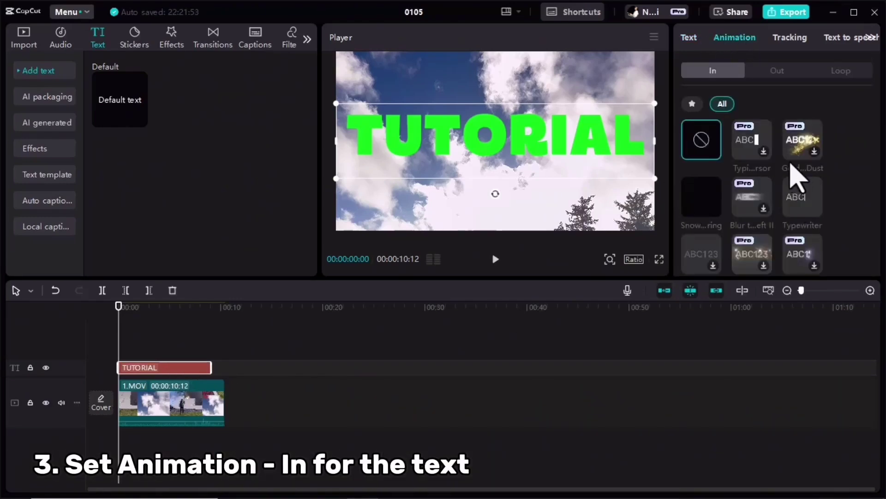
scroll(788, 178, down, 2)
scroll(791, 178, down, 5)
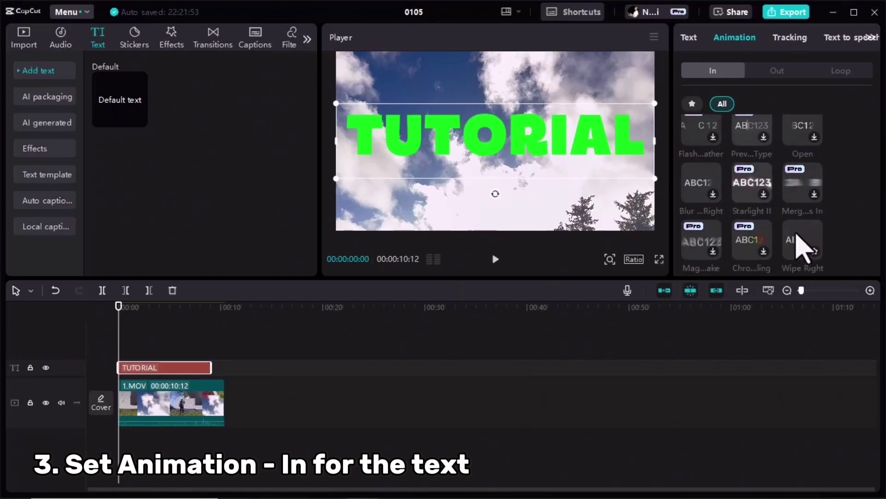
click(802, 245)
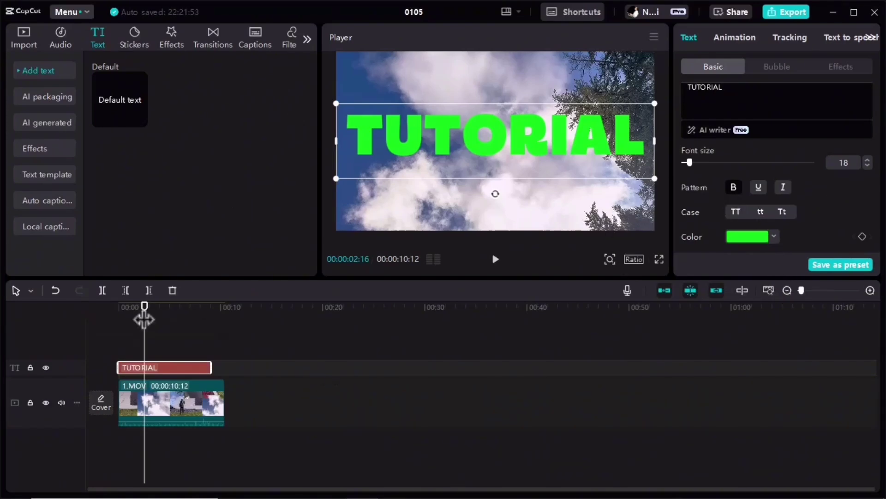
Add a plane rotation keyframe to the TUTORIAL text at 00:00:00:21, near the end of its entrance animation.
drag(144, 318, 149, 317)
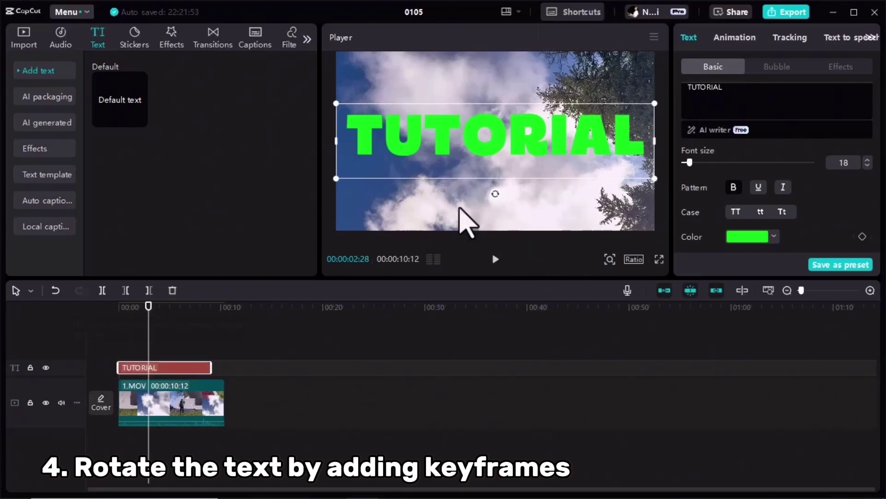
drag(148, 318, 126, 318)
scroll(803, 176, down, 6)
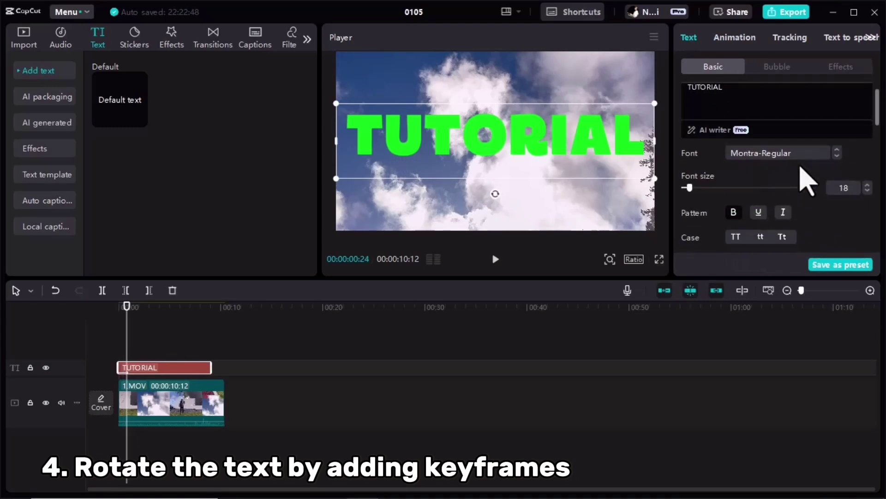
scroll(801, 167, down, 8)
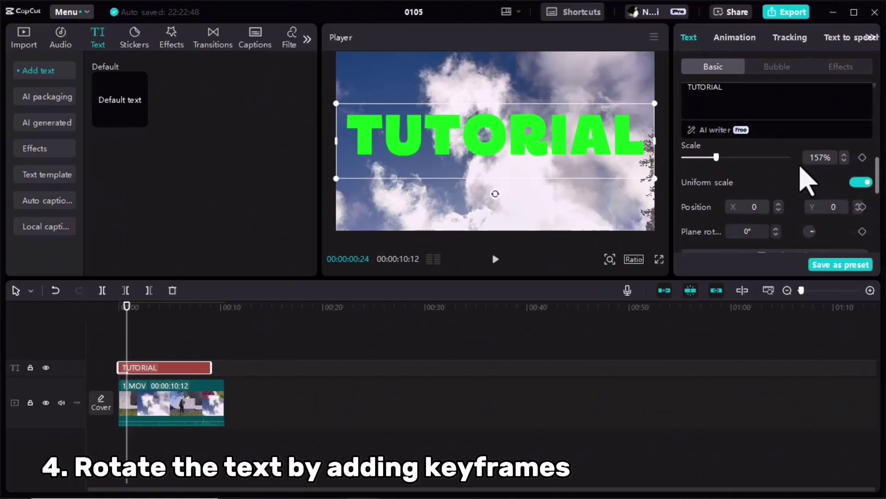
scroll(806, 183, up, 2)
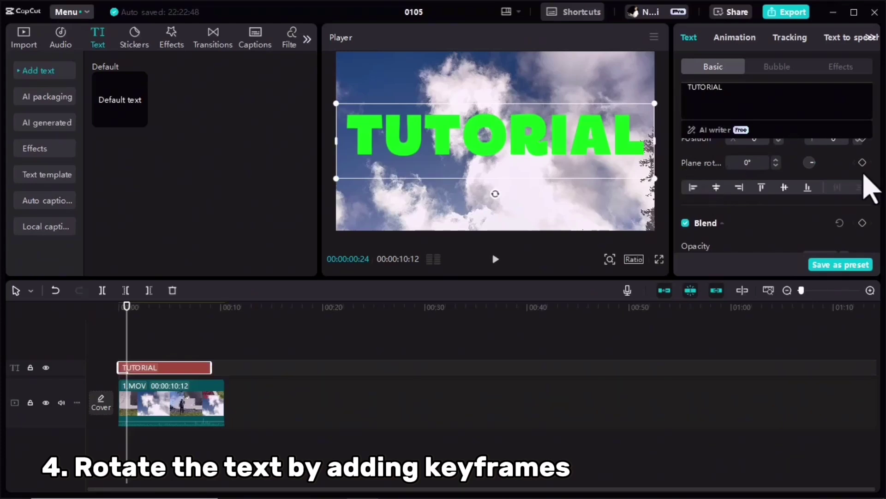
key(Left)
key(Left)
key(Left)
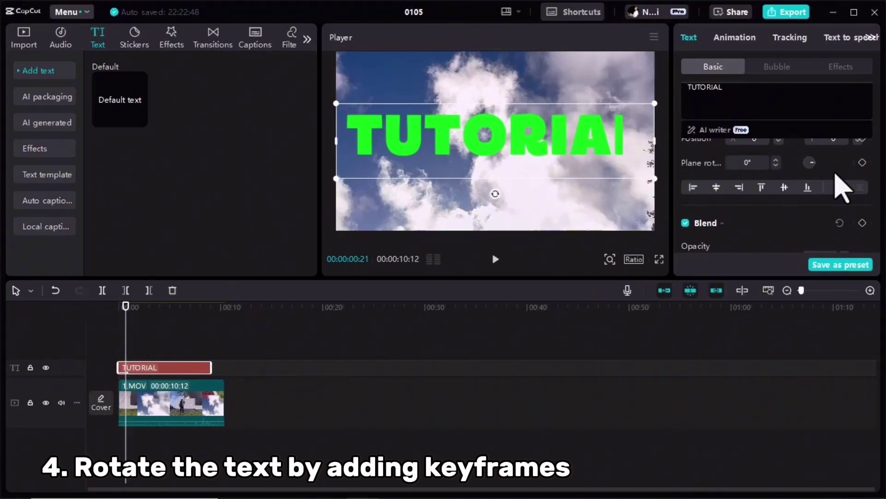
click(862, 163)
Add a second plane rotation keyframe at 00:00:03:26 and rotate the TUTORIAL text to about -149° there.
click(808, 290)
drag(139, 325, 229, 326)
click(861, 163)
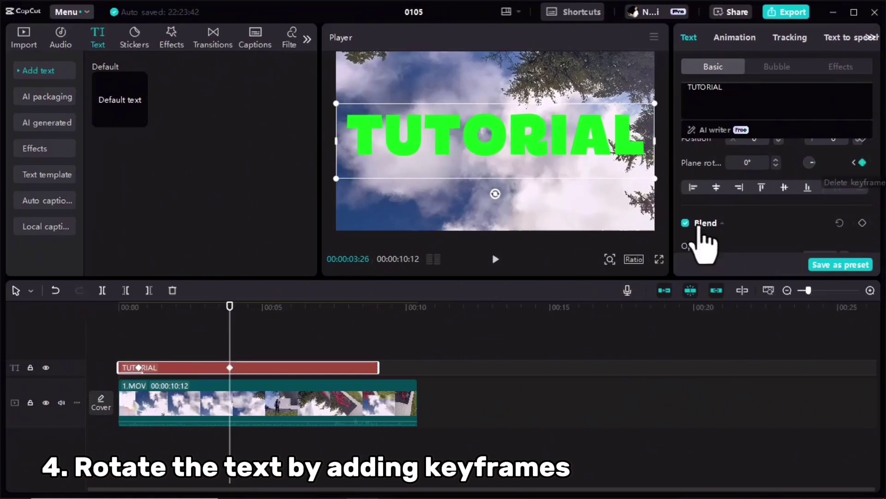
drag(496, 194, 526, 99)
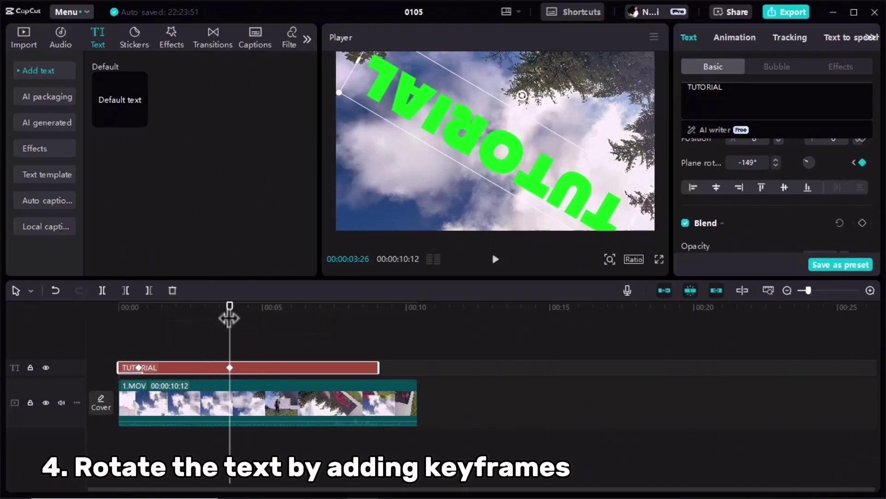
Preview the rotating text from the start of the timeline and export the project.
drag(230, 316, 121, 324)
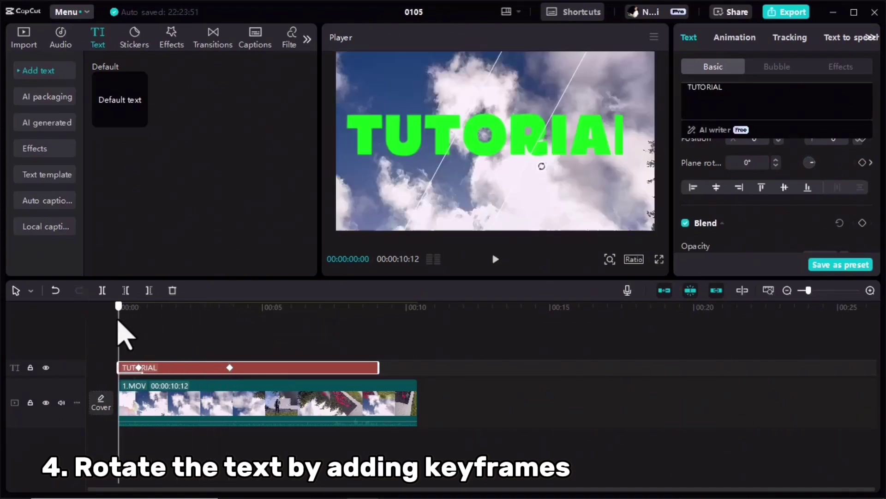
click(496, 259)
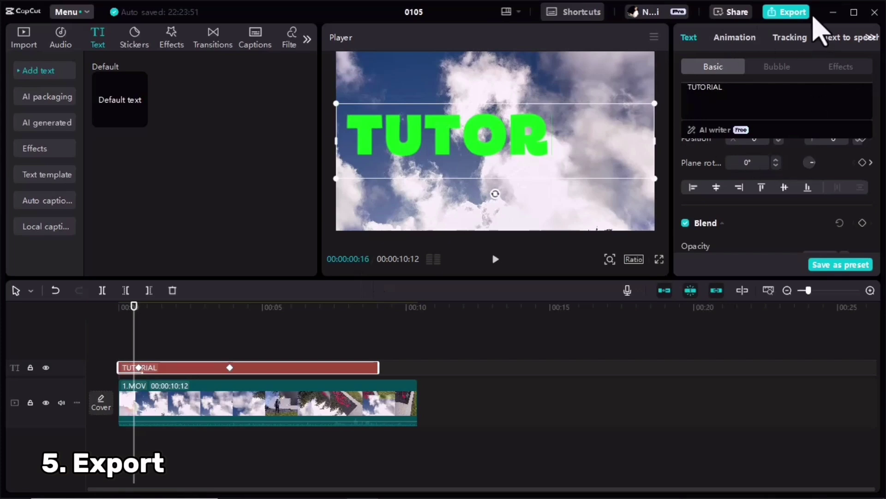
click(785, 13)
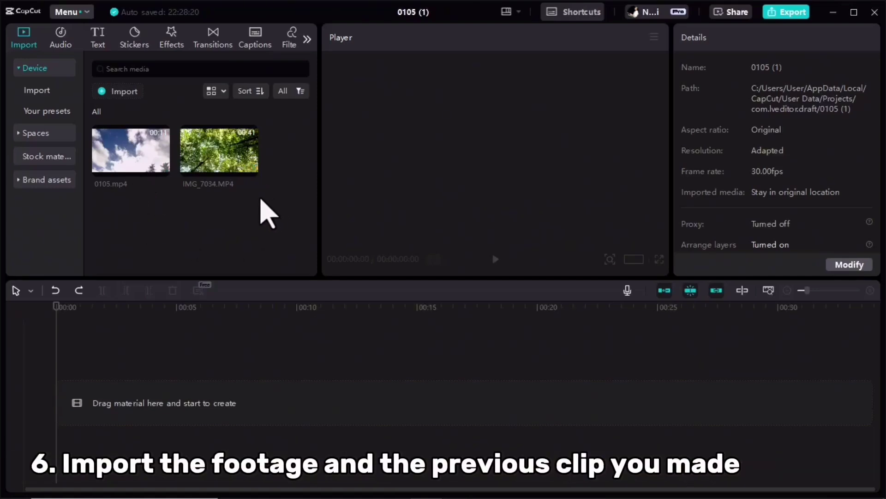
Place IMG_7034.MP4 on the main track and 0105.mp4 on a track above it, both starting at 00:00.
drag(215, 164, 148, 406)
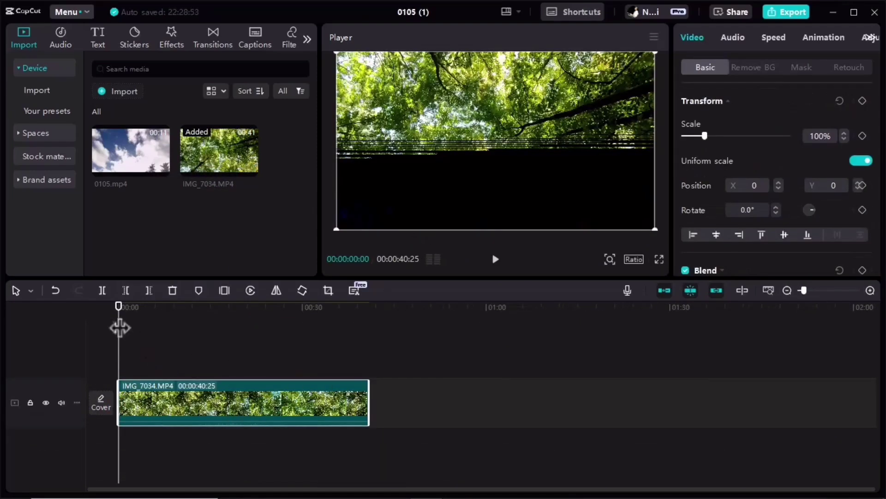
drag(120, 317, 138, 323)
drag(137, 180, 130, 370)
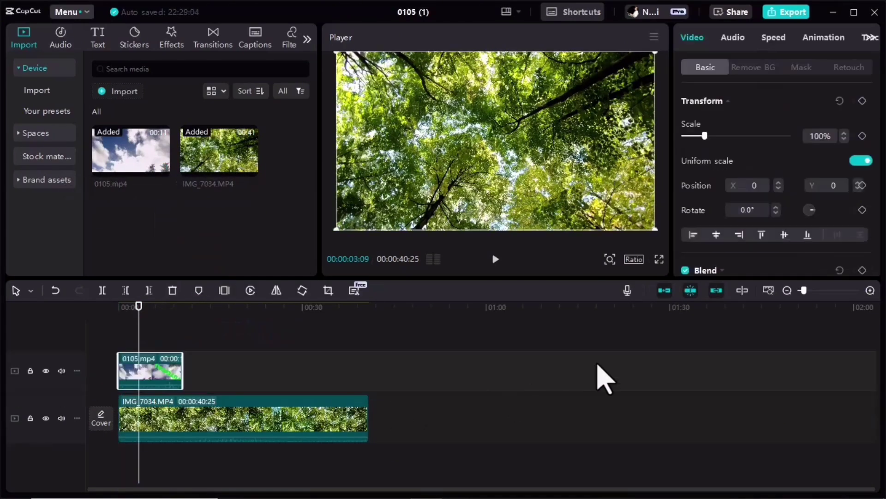
Chroma-key the text's green out of 0105.mp4, sampling the colour at 00:00:00:23, and preview the result.
drag(139, 321, 119, 312)
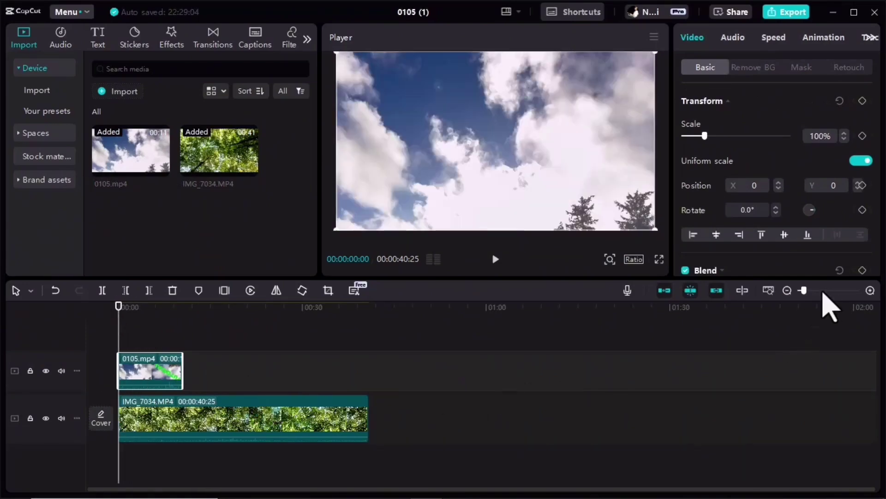
click(818, 291)
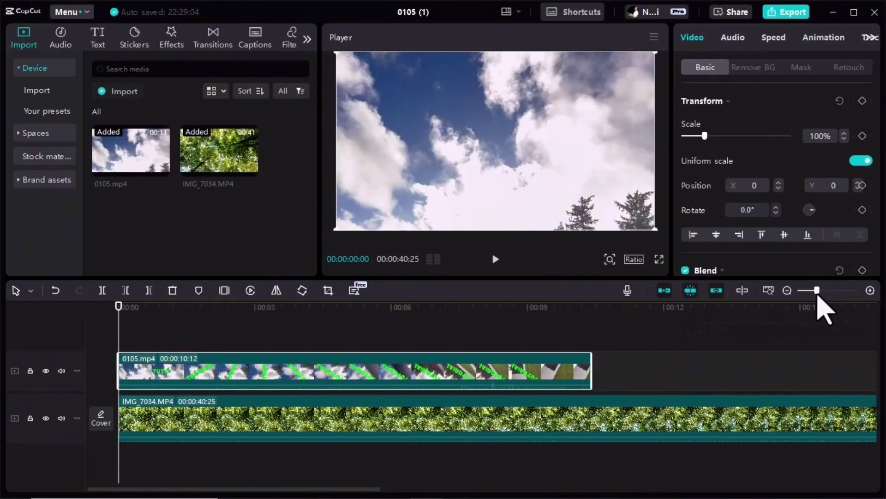
drag(119, 318, 153, 331)
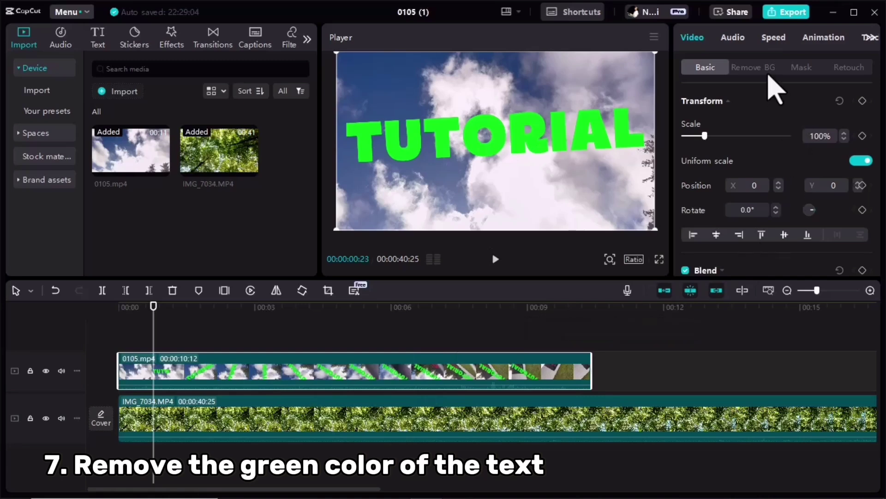
click(750, 69)
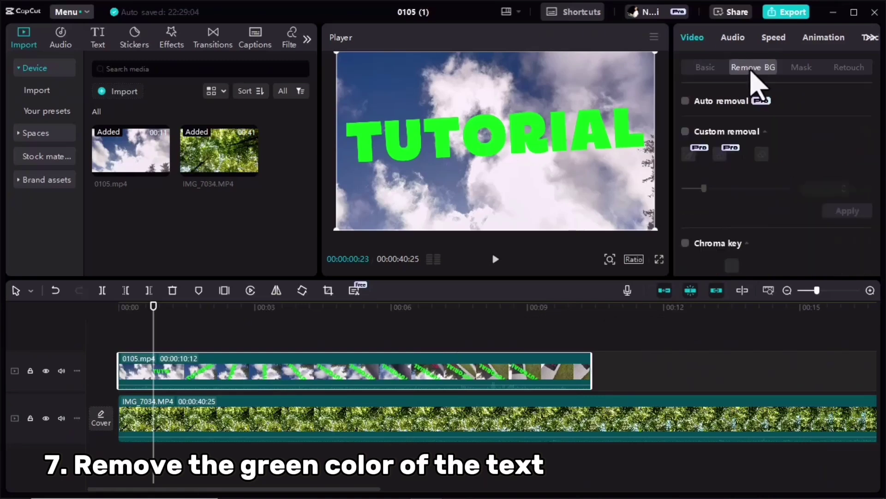
click(685, 243)
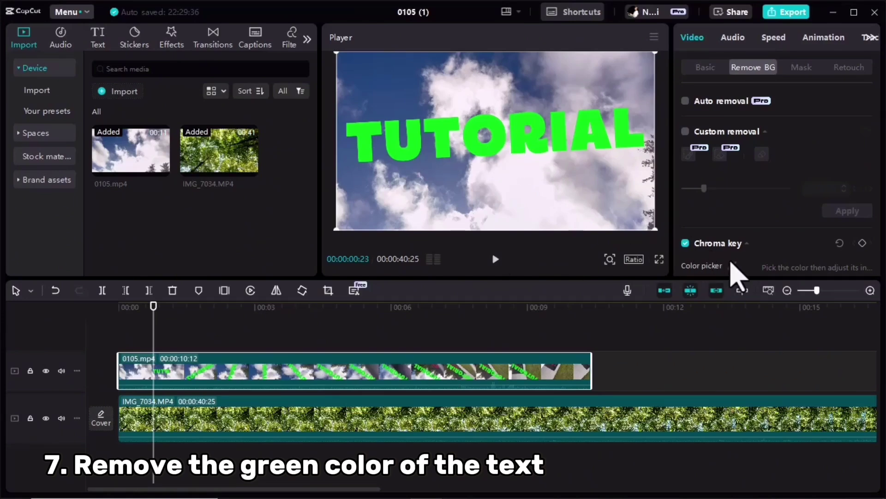
click(732, 267)
click(536, 138)
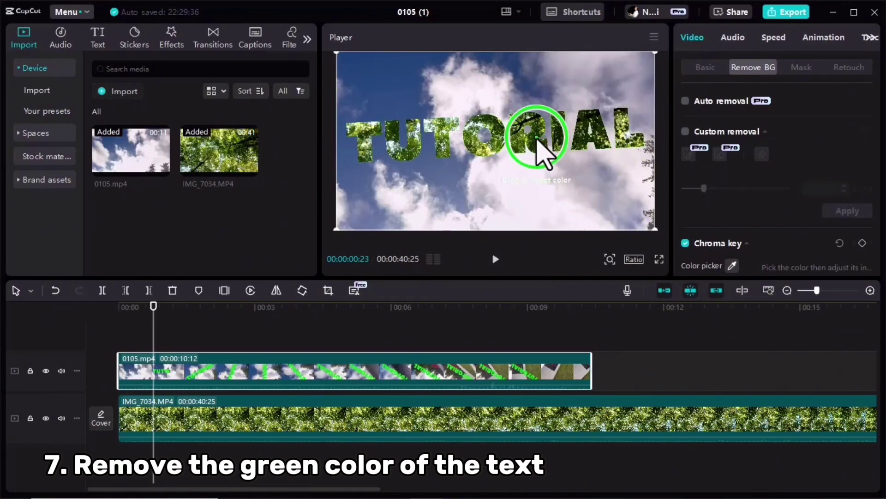
click(537, 139)
click(496, 259)
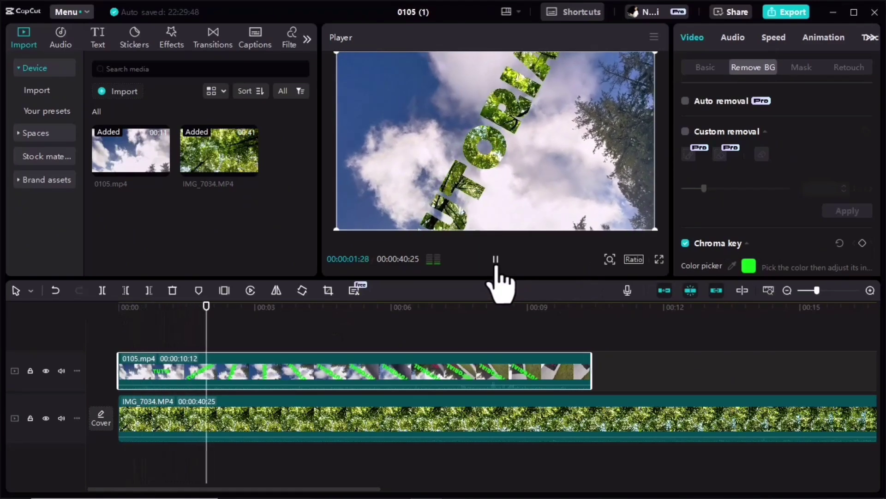
click(495, 260)
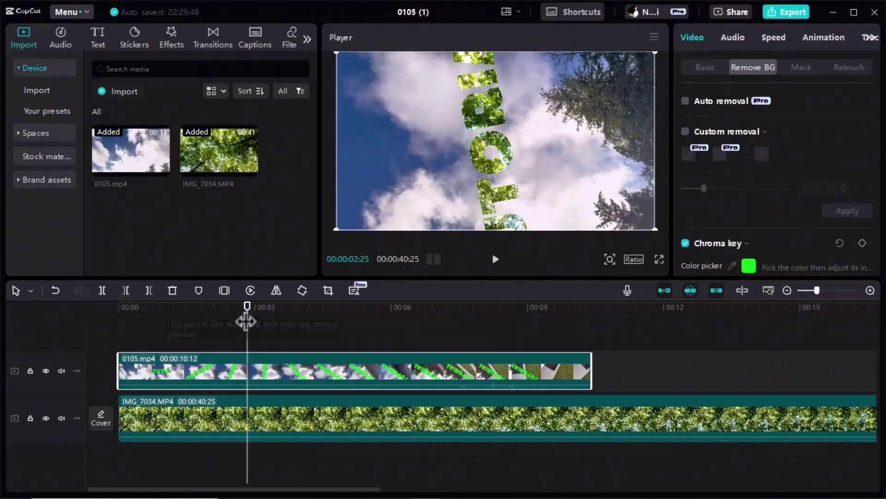
Add scale keyframes to 0105.mp4 at 00:00:01:03 with 100% and at 00:00:02:04 with 208%.
drag(247, 317, 141, 323)
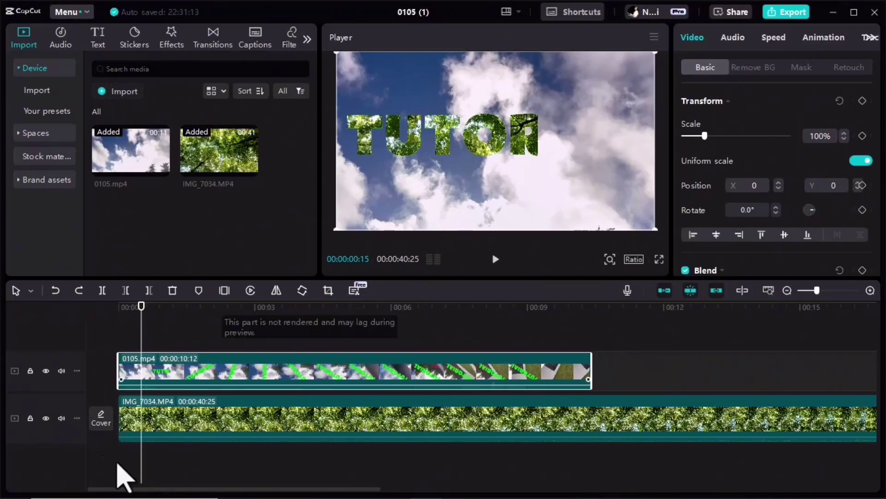
drag(141, 318, 169, 323)
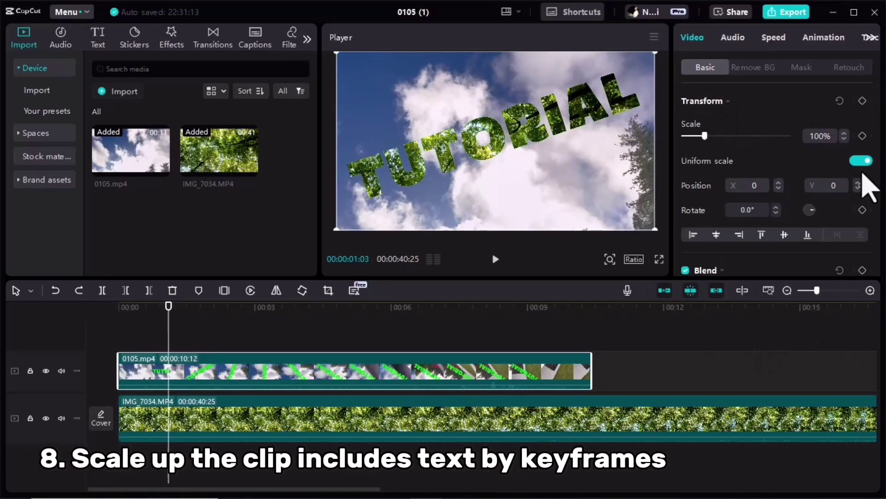
click(862, 136)
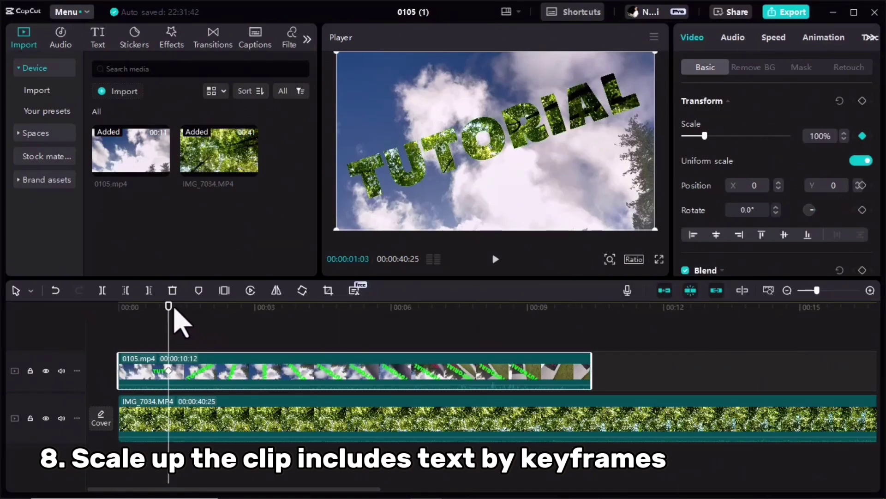
drag(171, 317, 216, 319)
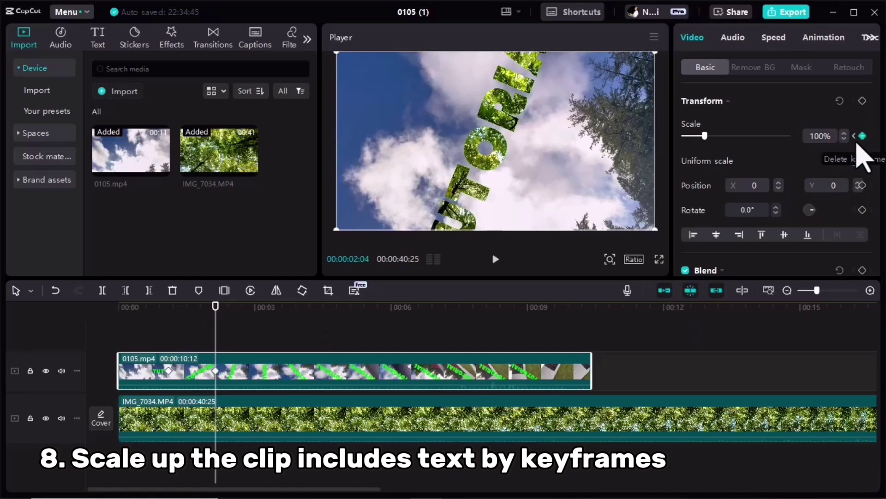
drag(704, 137, 728, 139)
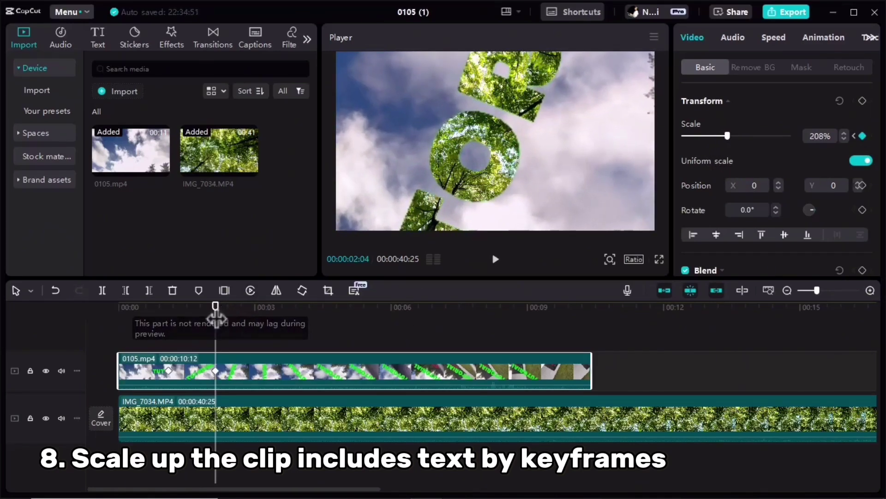
Keyframe the scale of 0105.mp4 to 500% at 00:00:03:07 and 5000% at 00:00:04:01, and preview the zoom from the start.
drag(218, 317, 265, 324)
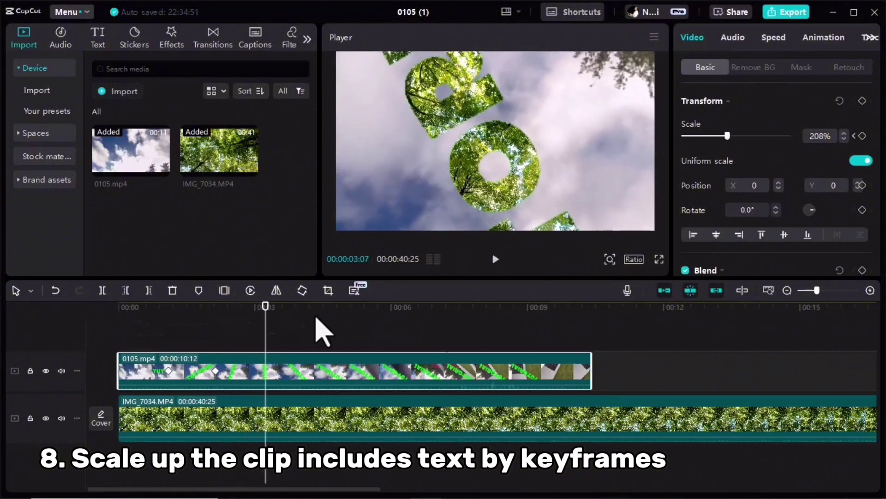
drag(728, 136, 789, 135)
drag(267, 317, 302, 319)
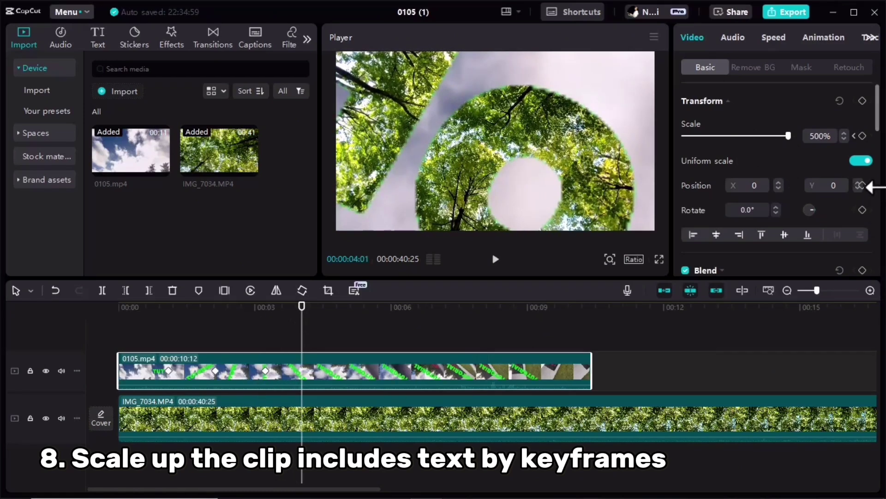
click(862, 135)
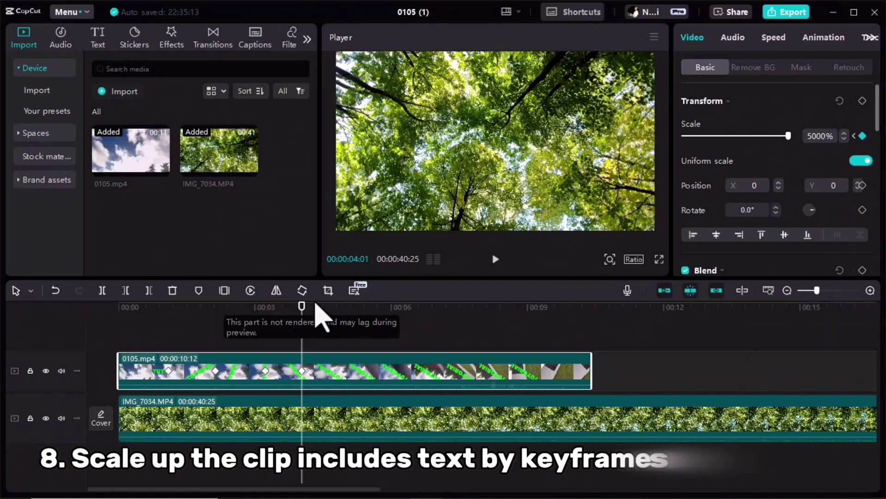
drag(303, 307, 119, 307)
click(495, 258)
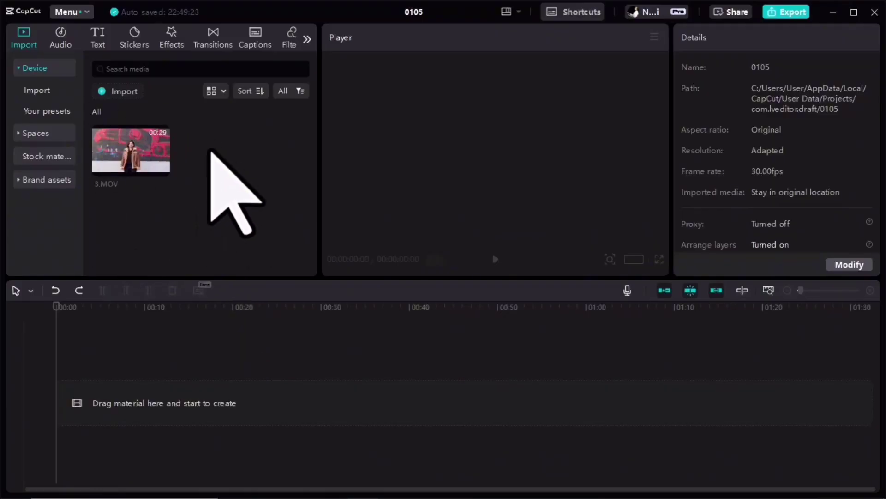
Place 3.MOV on the main track and add a default text above it reading TEXT and EFFECT on two lines.
drag(148, 162, 157, 411)
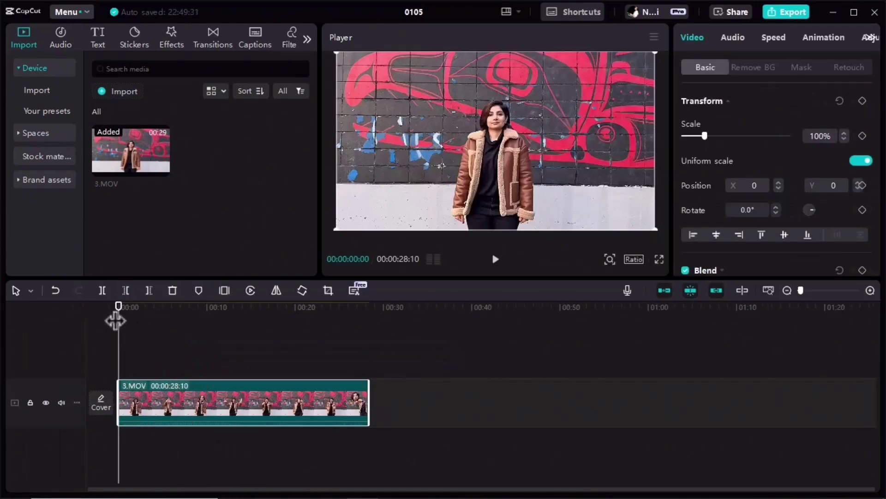
click(98, 40)
drag(136, 99, 283, 380)
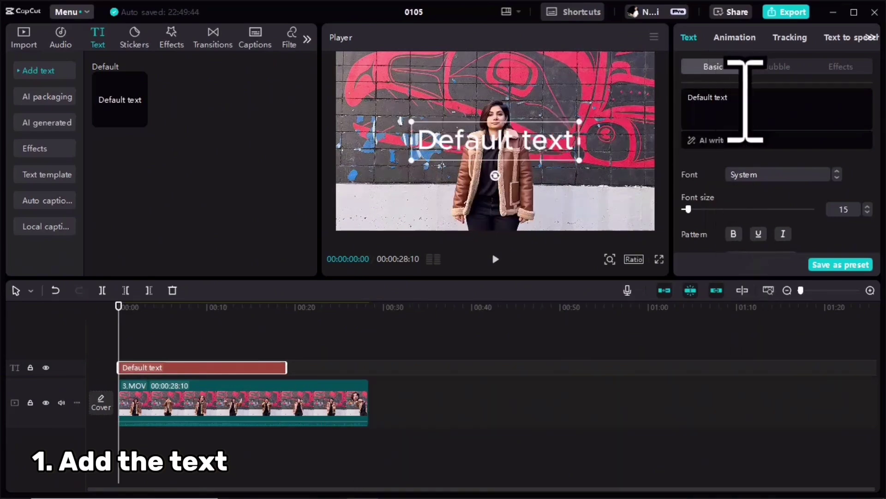
triple_click(680, 95)
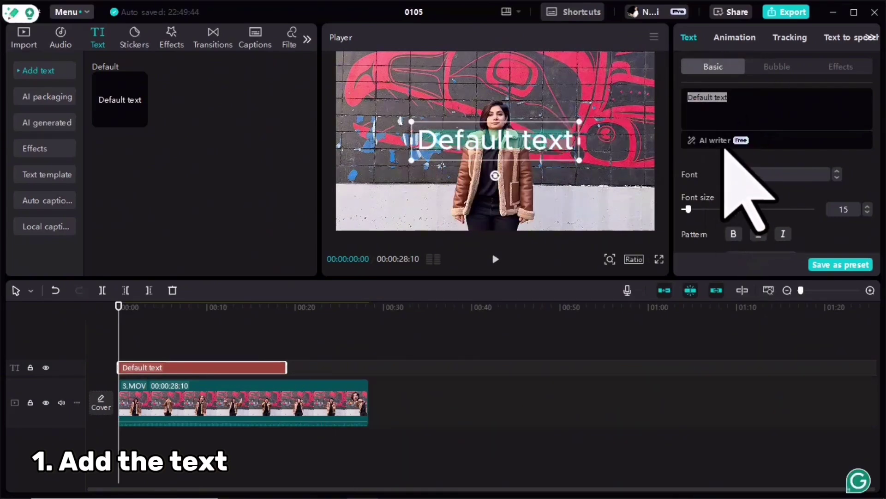
text(TEXT)
key(Return)
text(EFFECT)
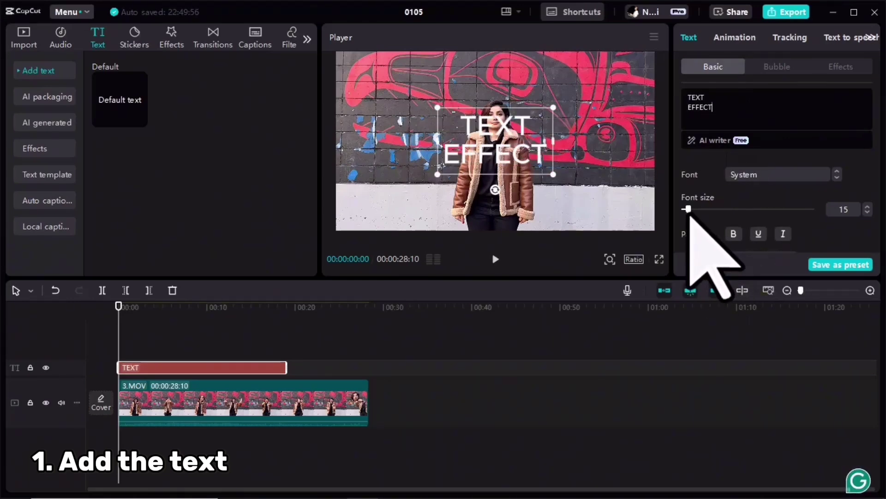
Set the TEXT EFFECT title's font size to 16 and its font to Montra.
mouse_move(689, 214)
mouse_down()
mouse_move(692, 241)
mouse_move(690, 220)
mouse_up()
scroll(736, 207, down, 1)
scroll(787, 198, up, 1)
click(780, 174)
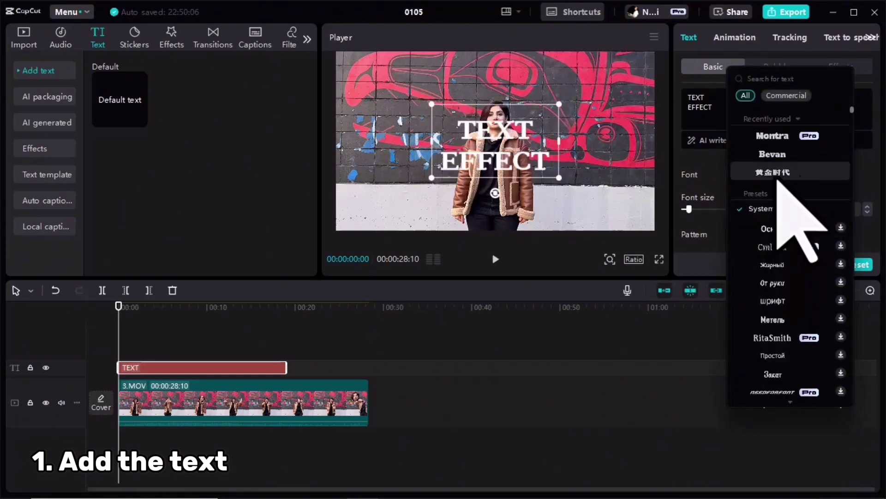
click(772, 135)
Shrink and raise the title to fit between the raised hands at 00:00:03:00, and check it against the bending pose at 00:00:04:10.
drag(118, 313, 146, 328)
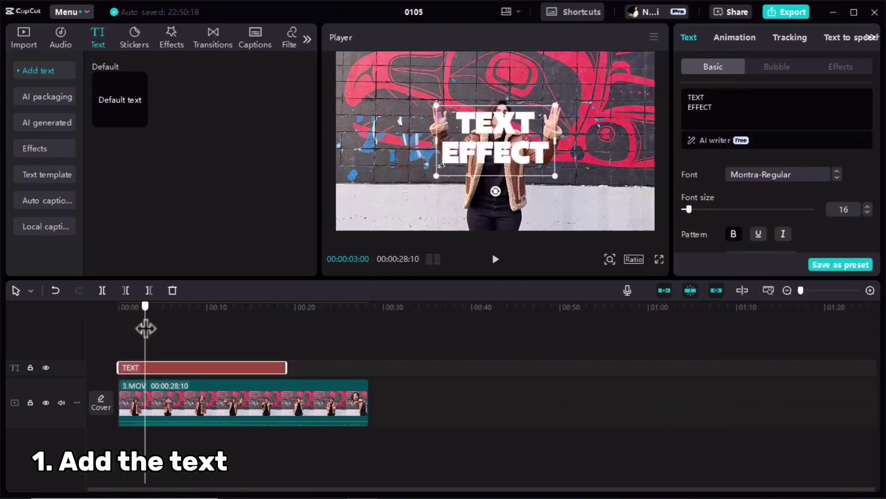
drag(556, 176, 501, 139)
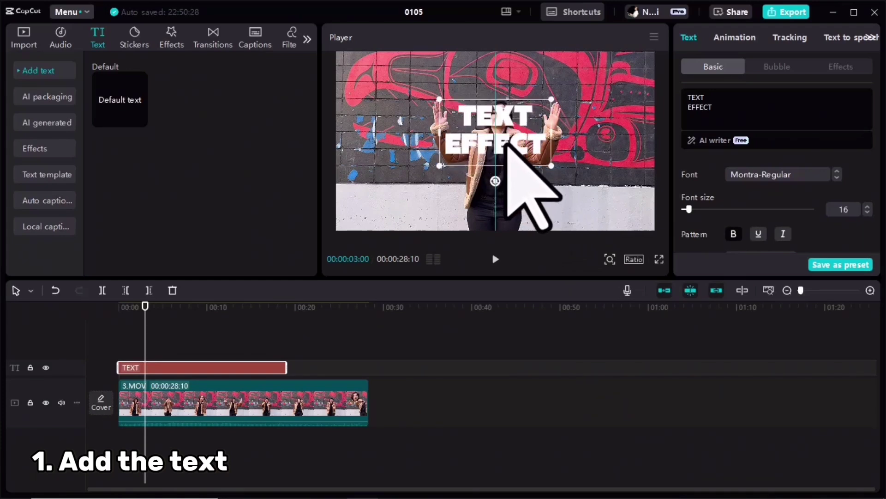
drag(552, 166, 505, 147)
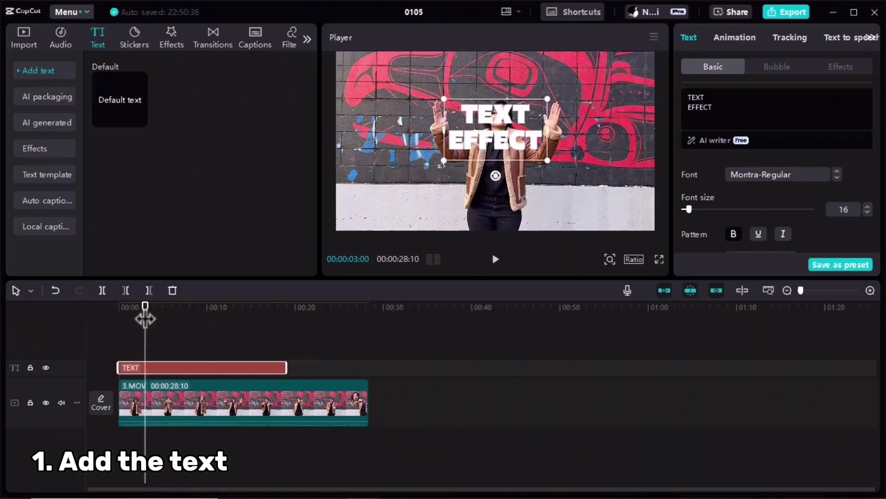
mouse_move(153, 322)
mouse_down()
mouse_move(163, 321)
mouse_move(157, 317)
mouse_up()
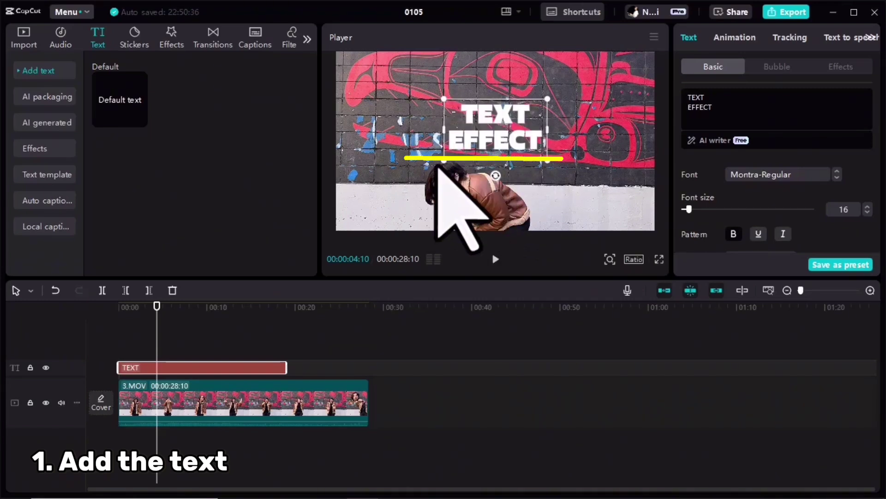
click(142, 323)
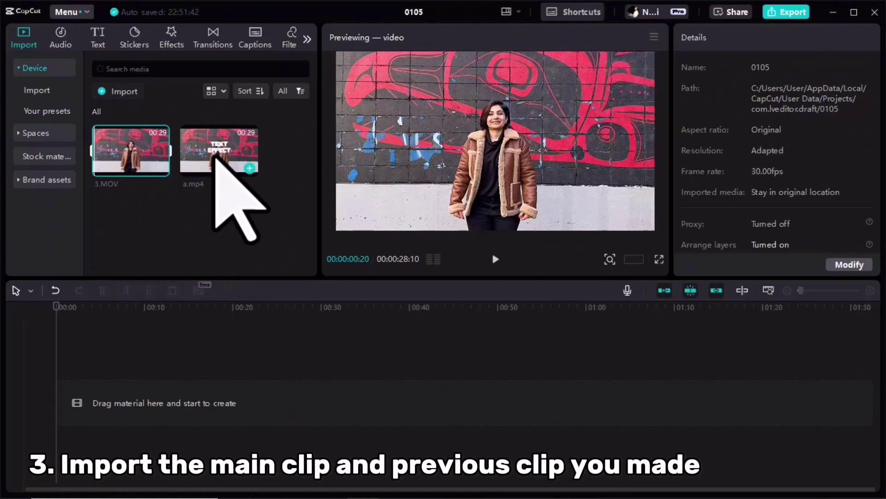
Preview both imported clips, and place 3.MOV on the main track with a.mp4 on a track above it, both starting at 00:00.
click(217, 160)
key(space)
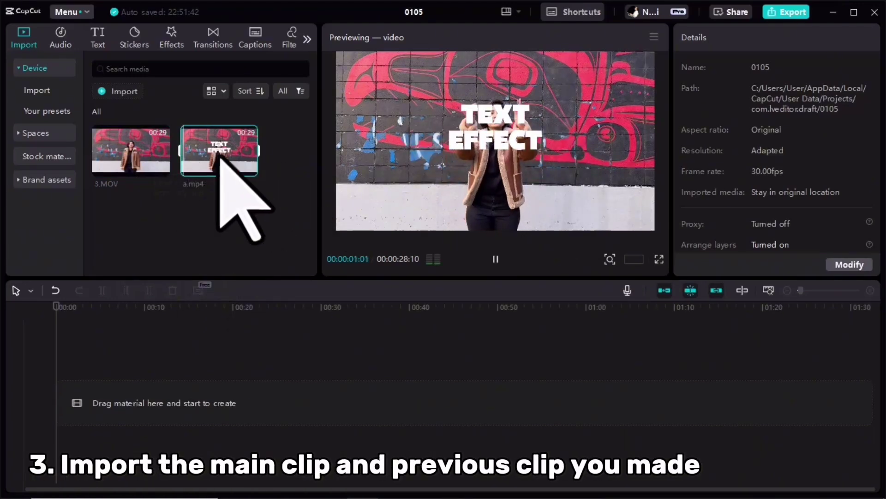
click(125, 152)
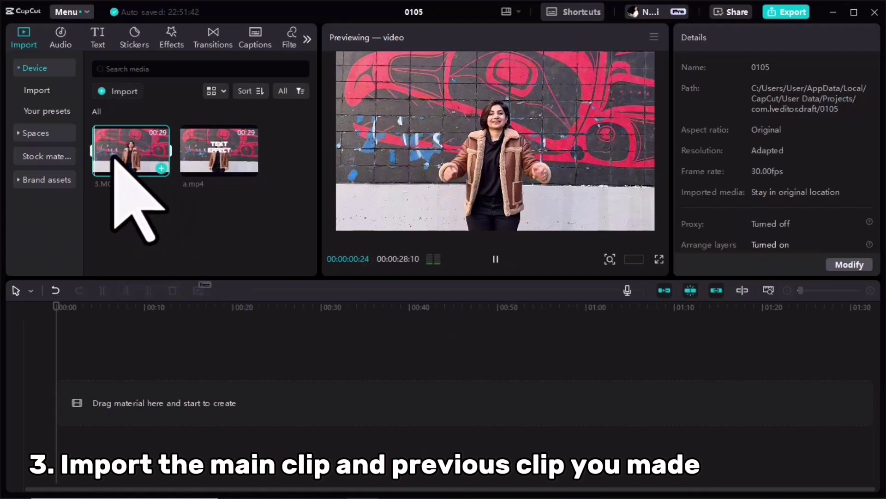
drag(129, 143, 138, 407)
drag(212, 149, 133, 367)
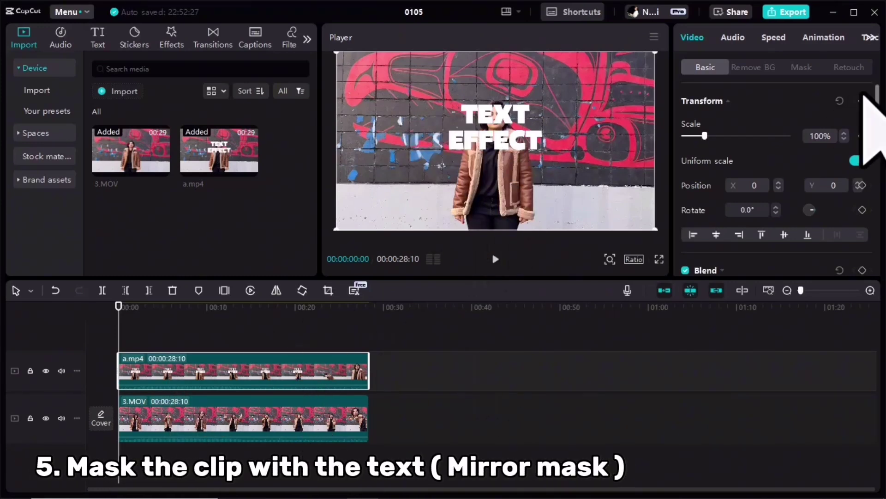
Apply a Mirror mask to a.mp4, rotate it to vertical and narrow it to a closed line at the centre of the frame.
click(801, 69)
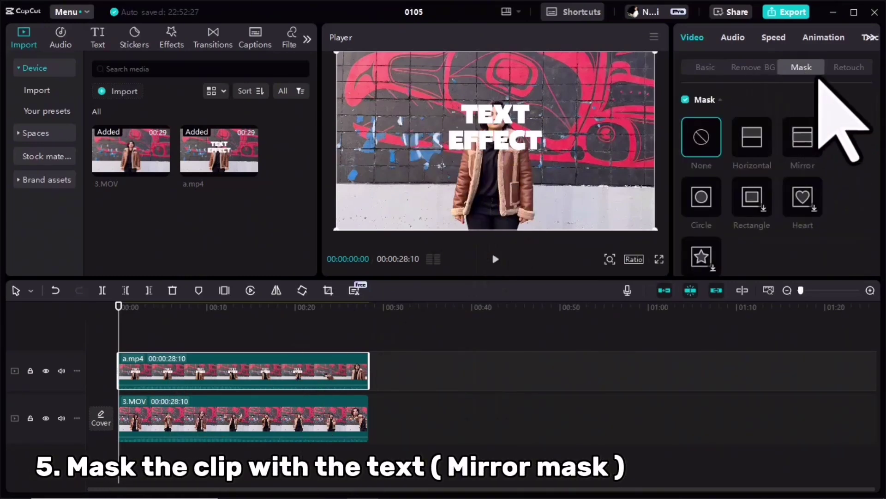
click(804, 139)
drag(498, 197, 526, 147)
drag(437, 143, 495, 148)
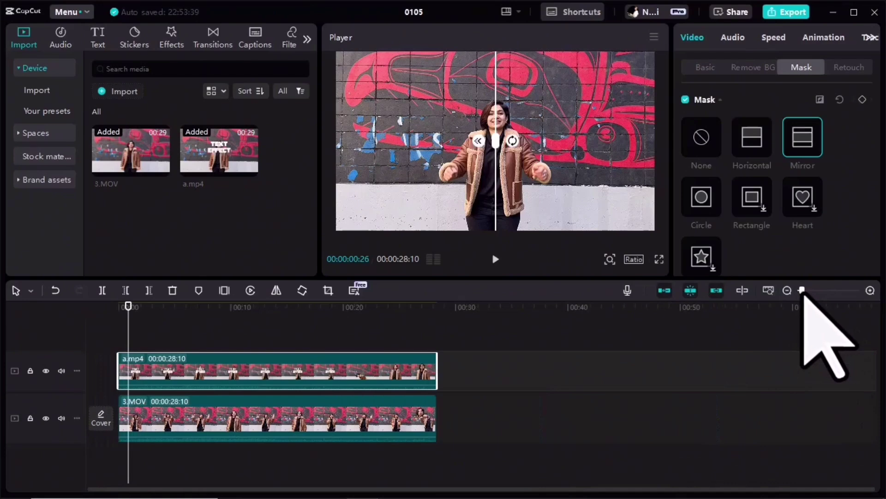
Split a.mp4 at 00:00:01:23, where the hands are raised together, and delete the part before the cut.
drag(802, 291, 809, 291)
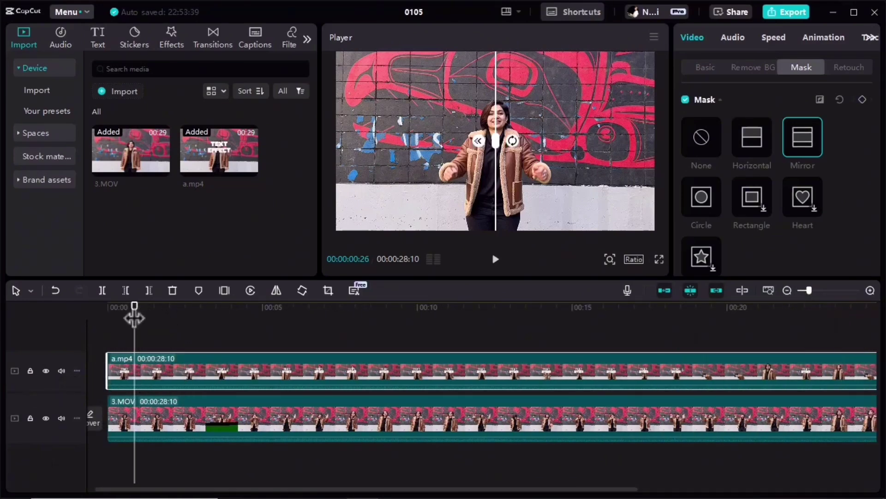
drag(135, 316, 159, 318)
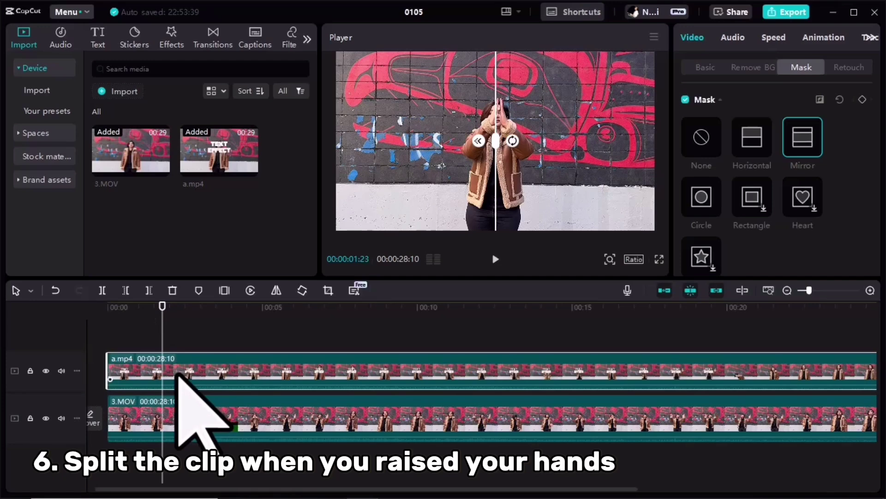
click(102, 290)
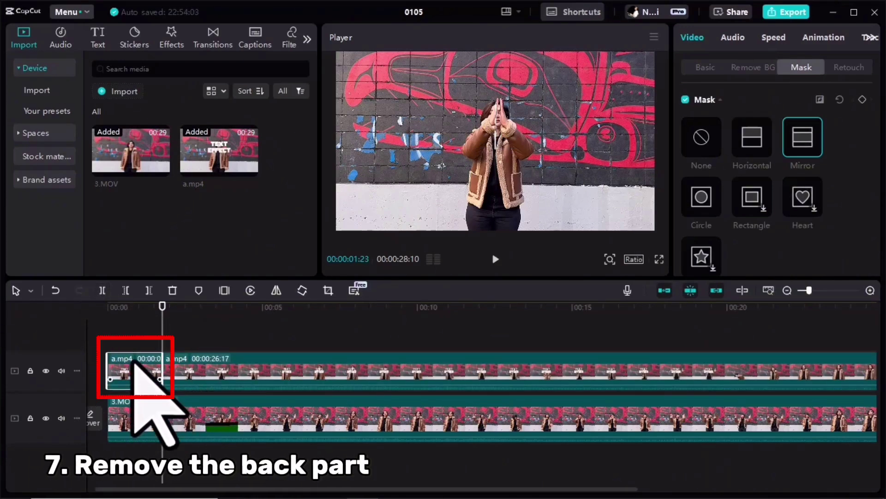
key(Delete)
Keyframe a.mp4's closed mask at 00:00:01:23, widen it at 00:00:02:07 to span the whole title, and preview the reveal.
click(212, 359)
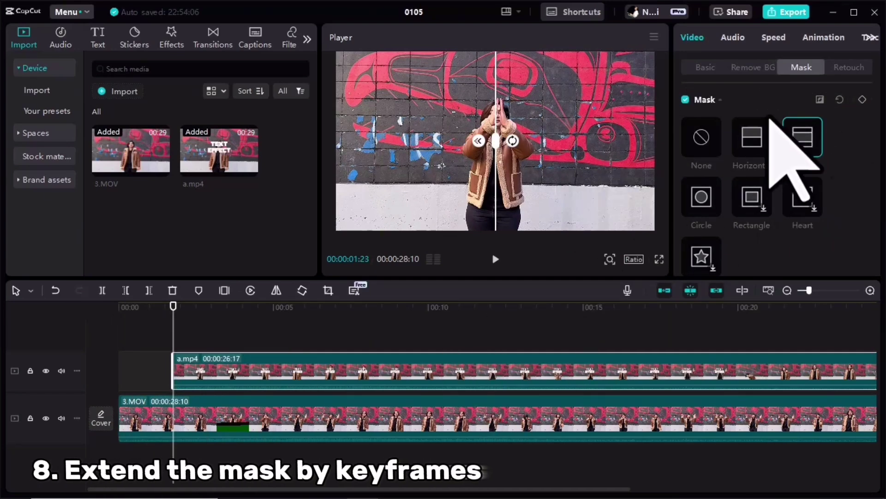
click(862, 100)
drag(173, 306, 188, 306)
click(862, 100)
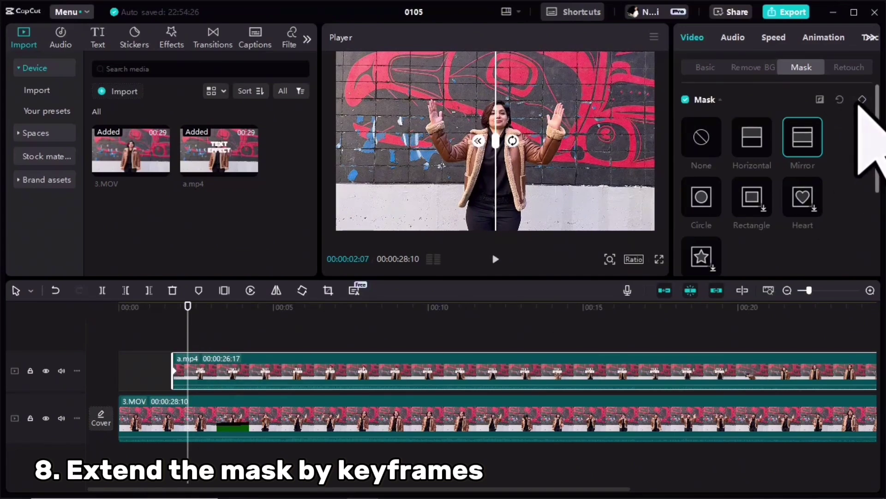
drag(497, 142, 549, 147)
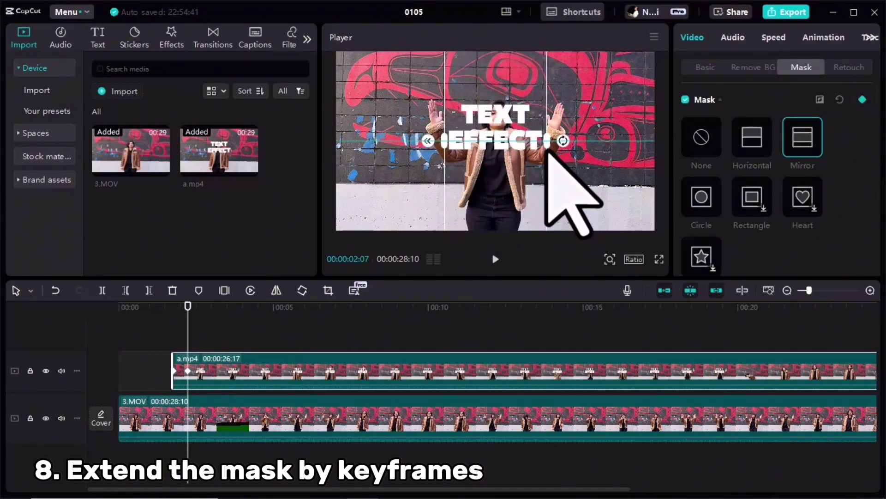
drag(187, 321, 154, 323)
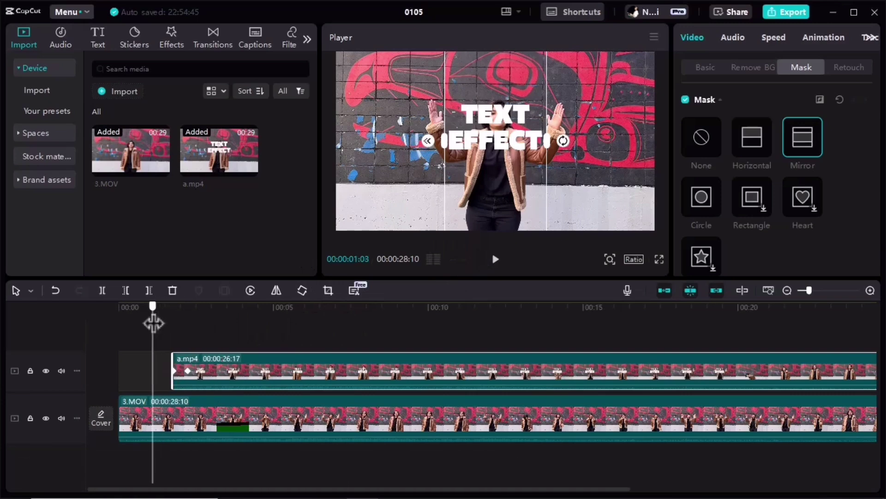
click(495, 258)
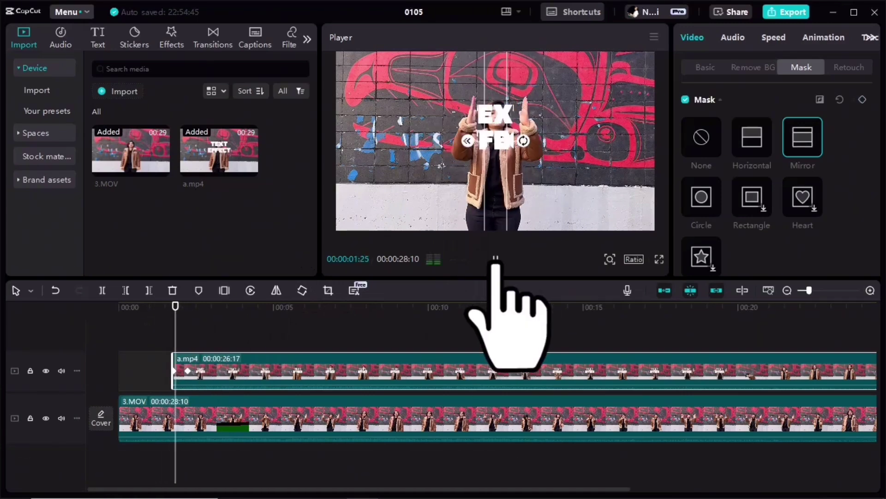
Split the main-track clip 3.MOV at 00:00:04:10, where the woman bends down.
drag(231, 317, 251, 326)
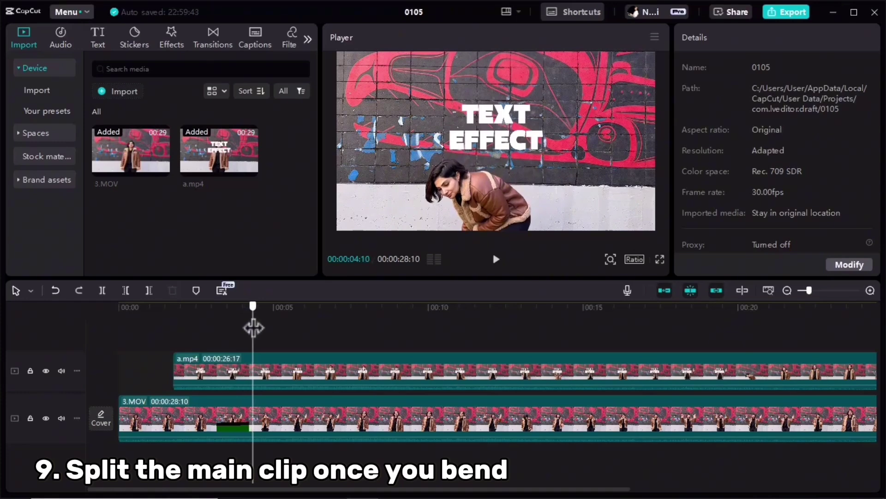
click(277, 417)
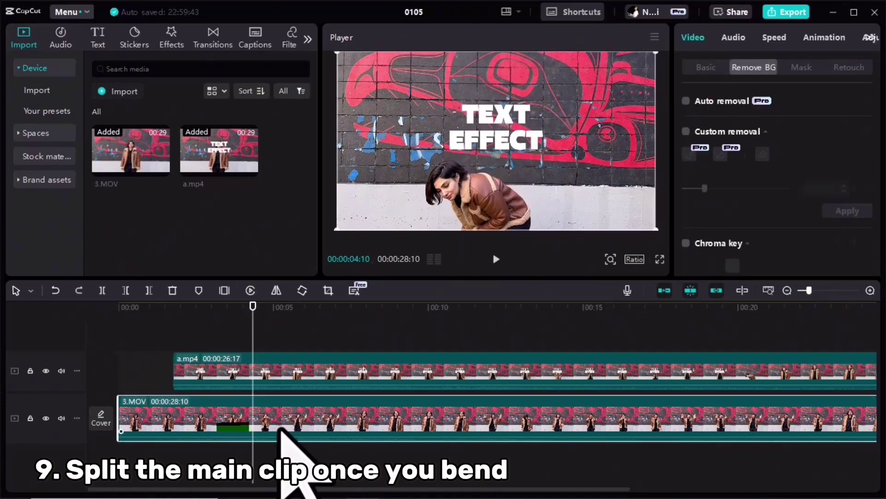
click(104, 291)
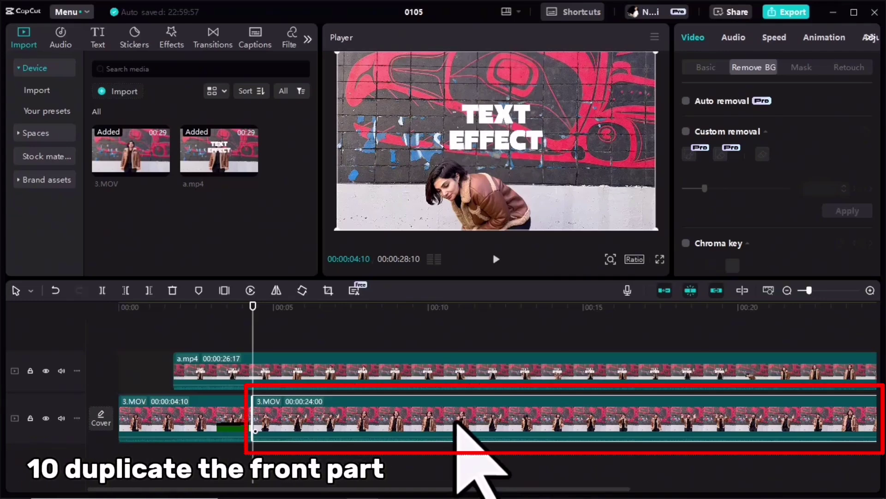
Duplicate the second part of 3.MOV and place the copy on a new track above a.mp4, starting at 00:00:04:10.
right_click(458, 422)
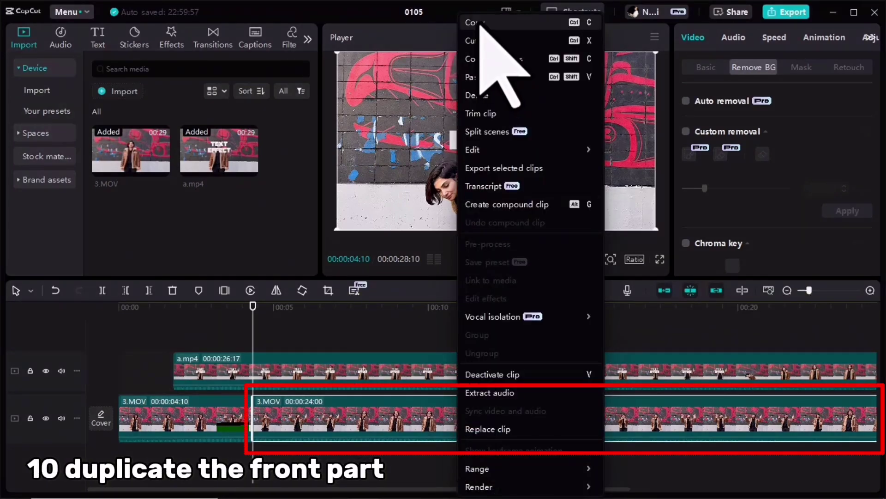
click(476, 22)
right_click(272, 319)
click(295, 350)
drag(340, 426, 310, 342)
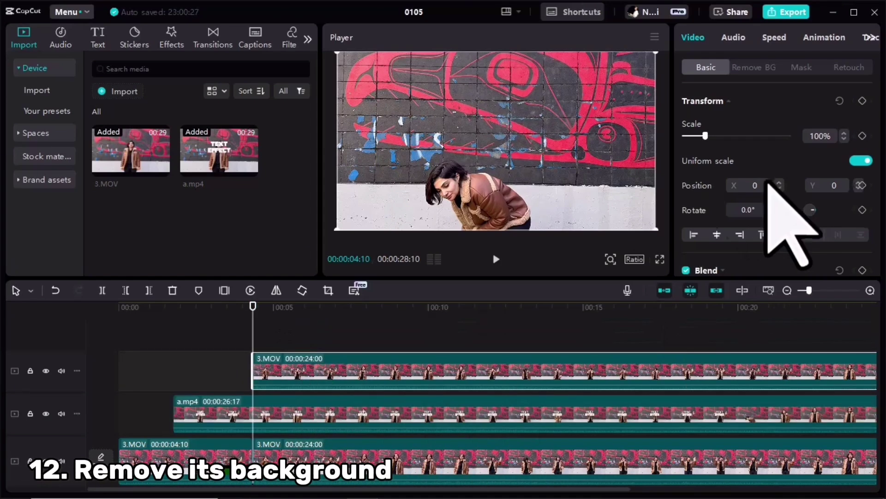
Remove the background of the duplicated 3.MOV clip with Auto removal and check the cutout over the title.
click(754, 68)
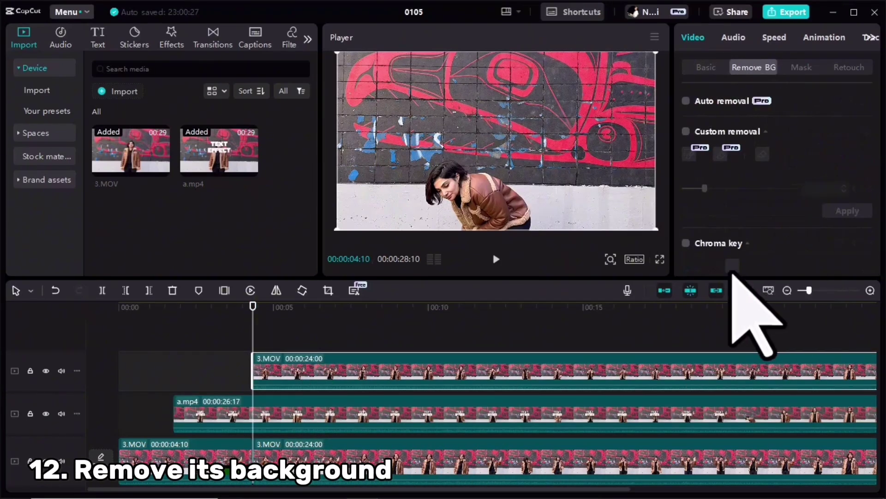
click(686, 100)
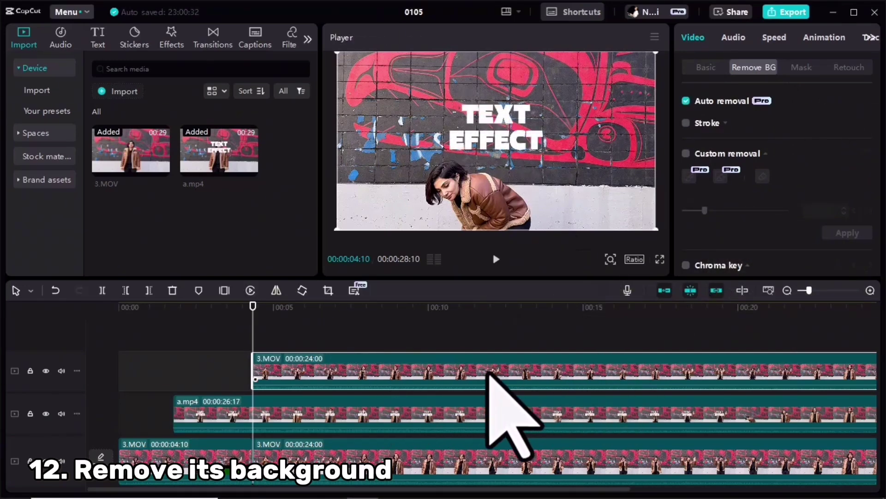
drag(487, 214, 569, 203)
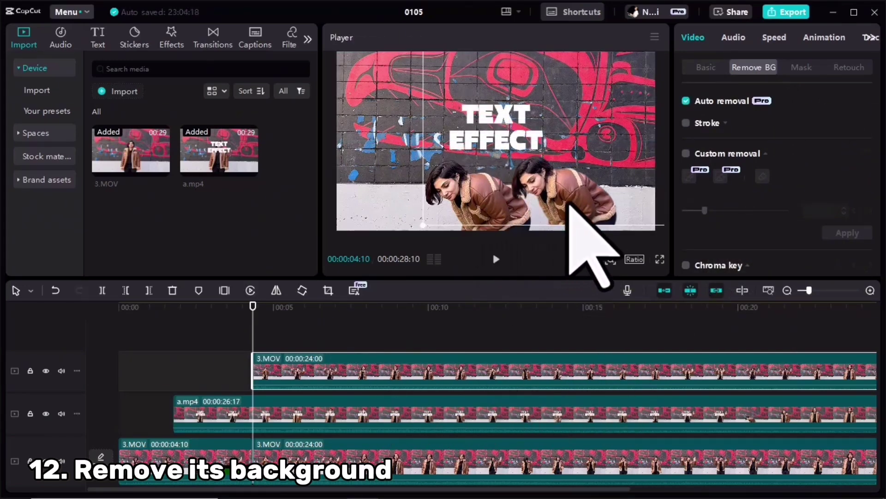
key(ctrl+z)
drag(253, 314, 242, 317)
drag(180, 328, 113, 322)
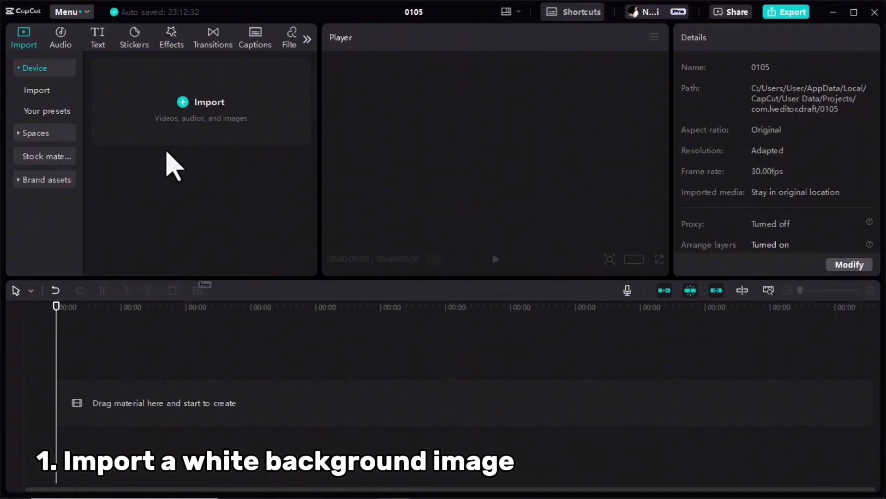
Import the white background image white.jpg and place it at the start of the main track.
click(182, 103)
click(178, 241)
click(346, 295)
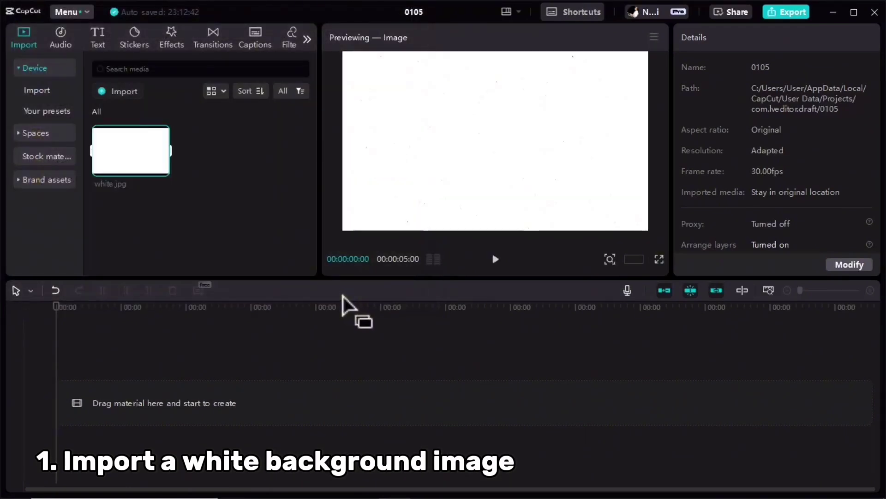
drag(137, 189, 115, 401)
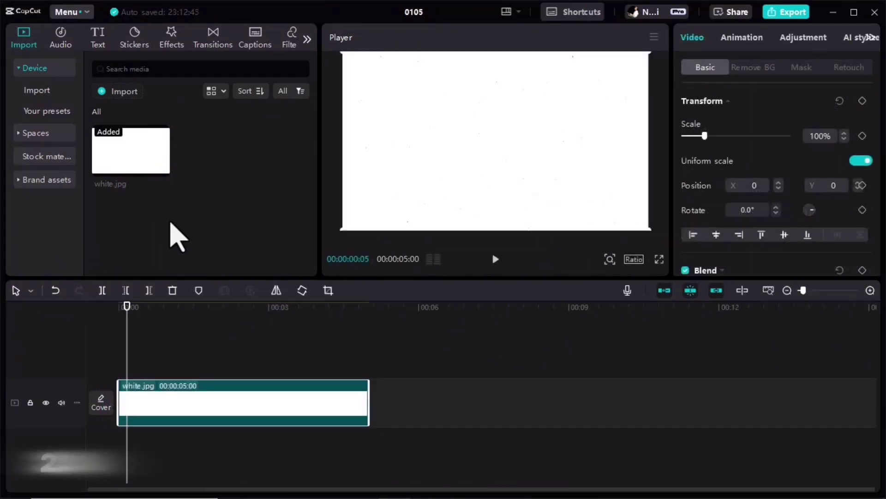
Add a default text above white.jpg and extend both the image and the text clip to 00:00:24:16.
click(98, 39)
drag(121, 104, 125, 376)
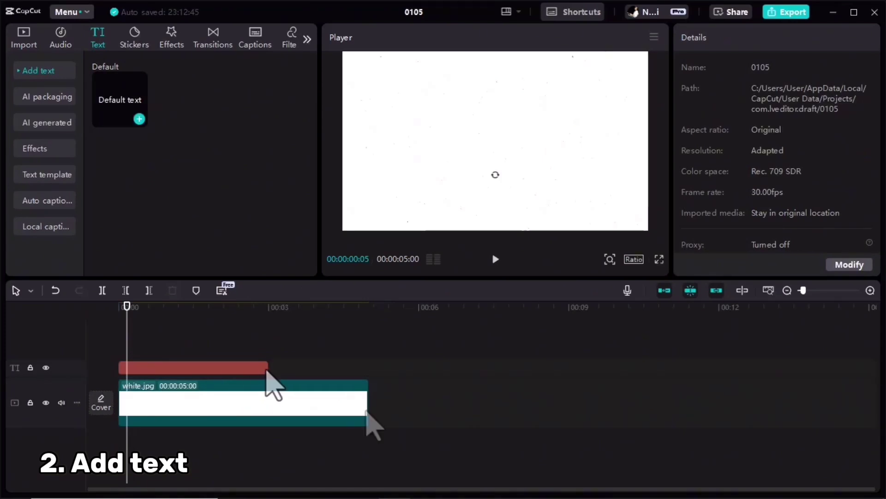
click(335, 403)
drag(425, 410, 566, 406)
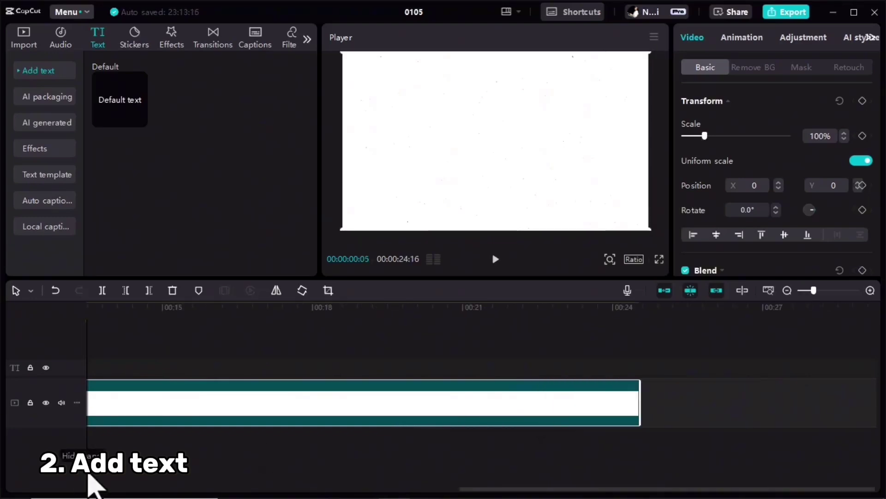
drag(815, 296, 805, 303)
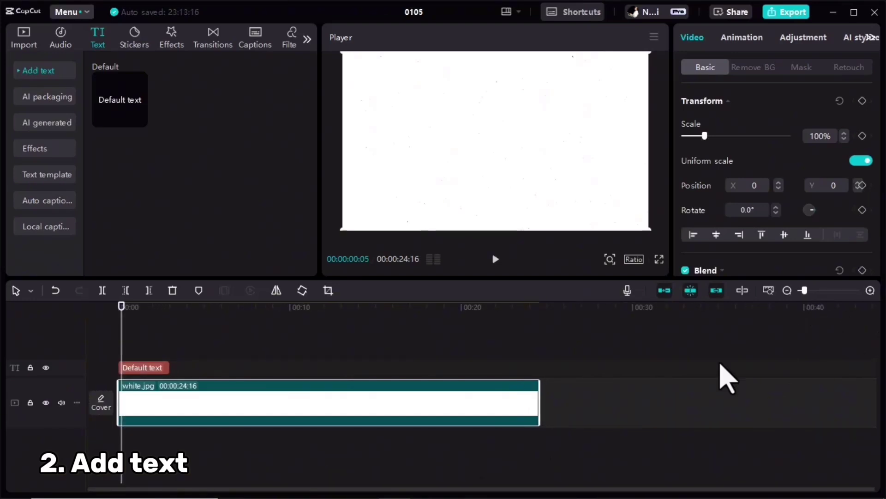
click(159, 368)
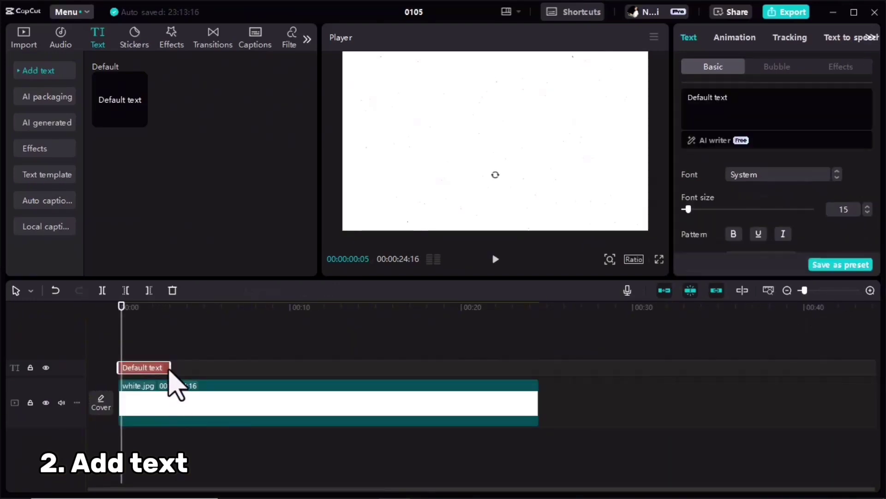
drag(322, 378, 539, 382)
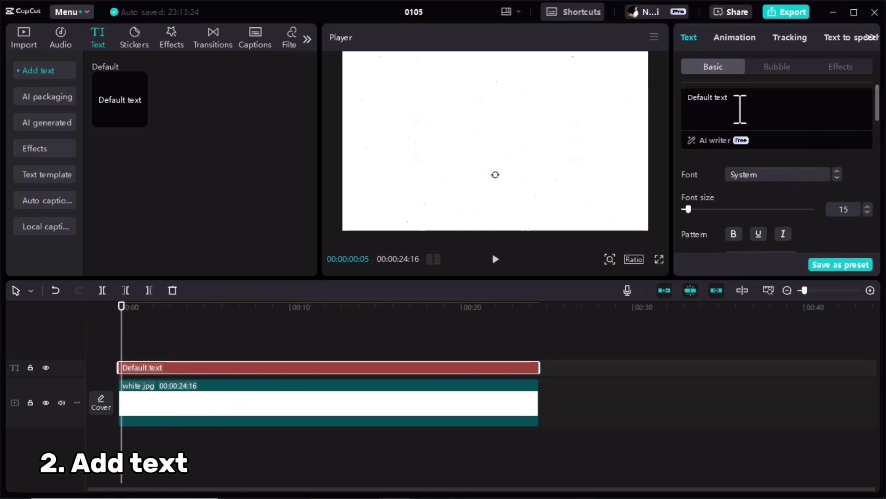
Change the text color to black (000000) and replace the default wording with PARIS.
drag(740, 110, 681, 102)
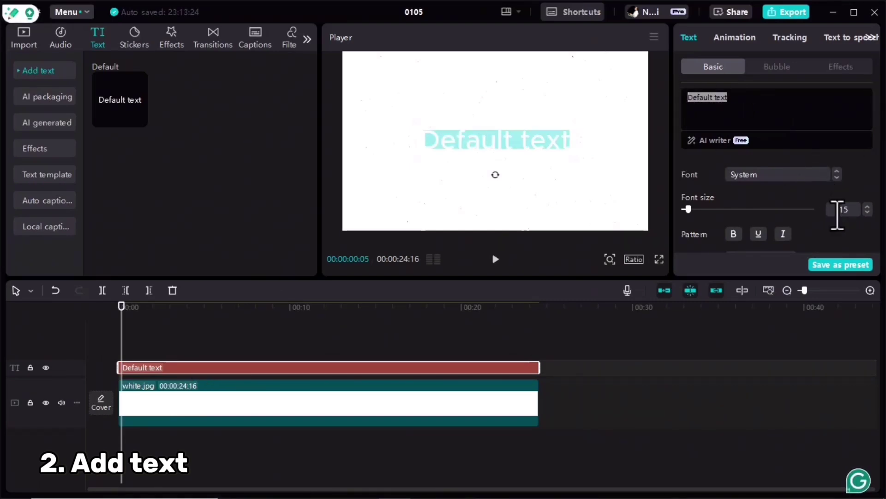
scroll(812, 198, down, 2)
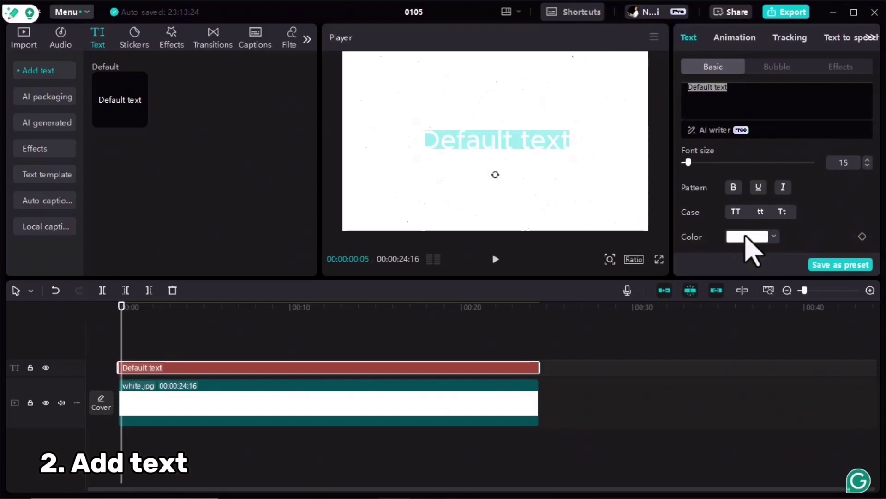
click(745, 237)
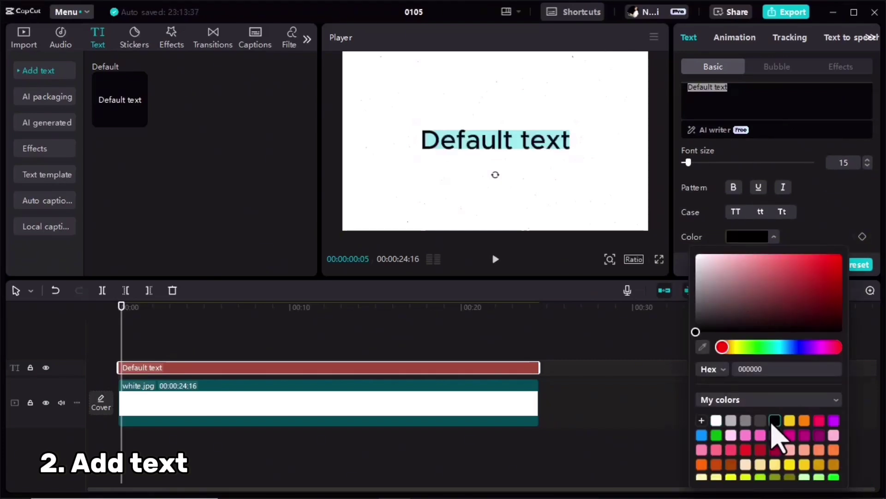
click(739, 97)
text(PARIS)
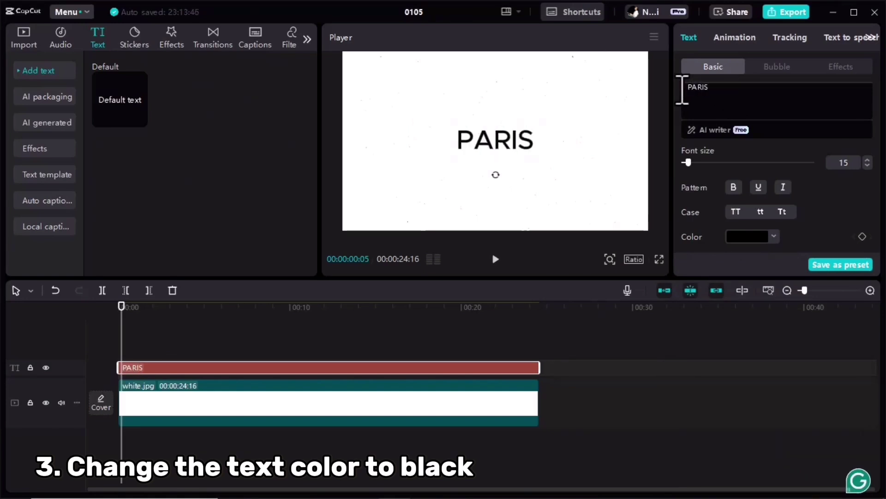
Set the PARIS title's font size to 51 and choose a heavy, bold sans-serif font for it.
drag(688, 165, 704, 163)
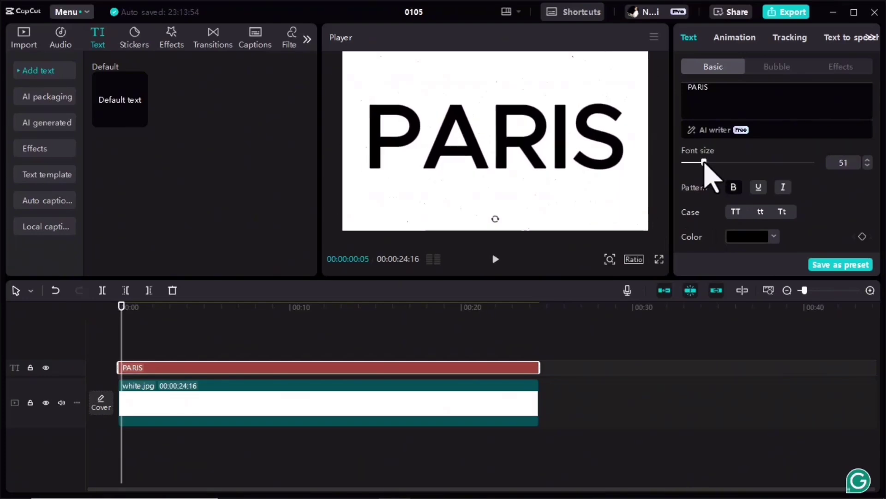
scroll(799, 178, up, 1)
click(787, 181)
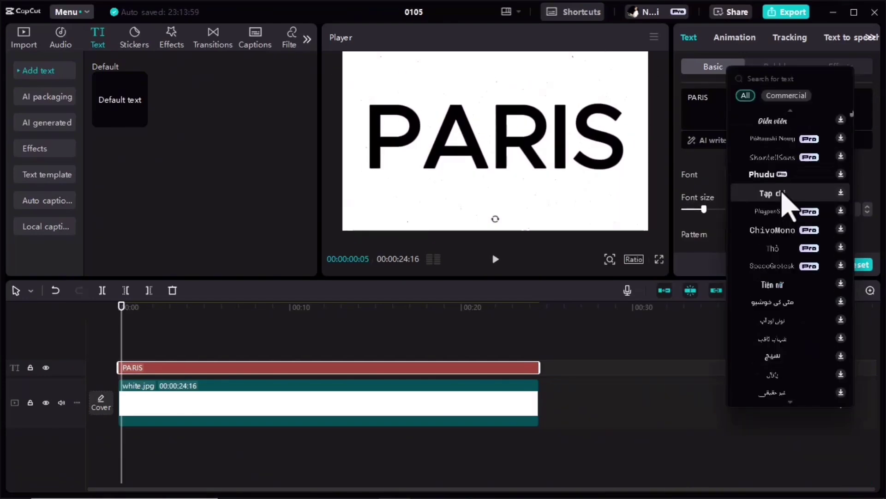
click(787, 198)
scroll(729, 173, down, 3)
scroll(725, 171, down, 1)
click(766, 162)
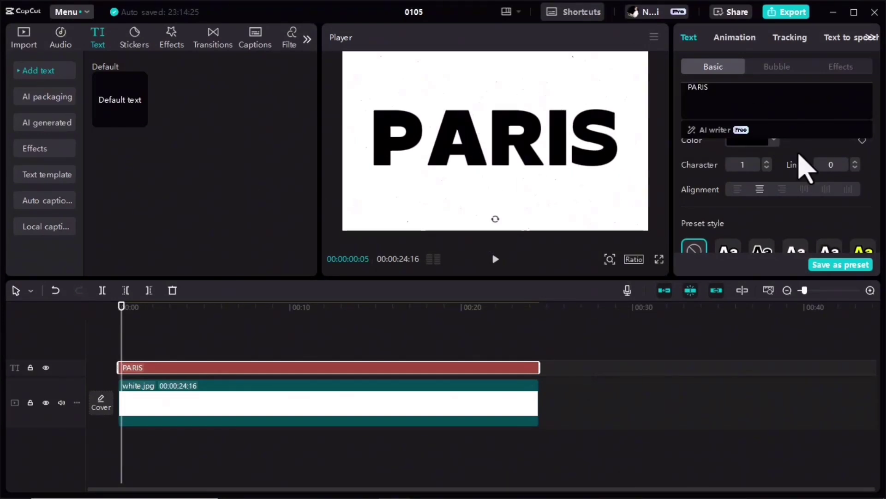
Export the PARIS title on the white background as a video.
click(786, 12)
click(565, 448)
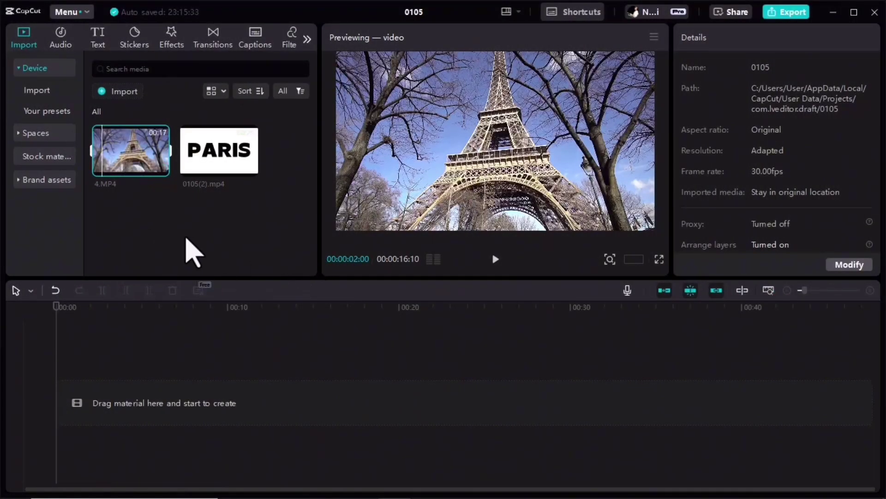
Place 4.MP4 on the main track and 0105(2).mp4 above it, trimming the text clip to 4.MP4's length.
mouse_move(235, 168)
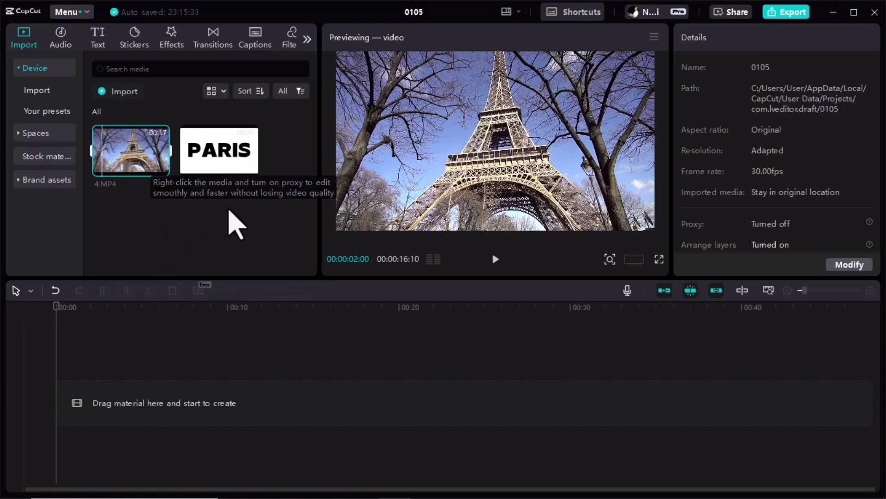
drag(134, 168, 118, 397)
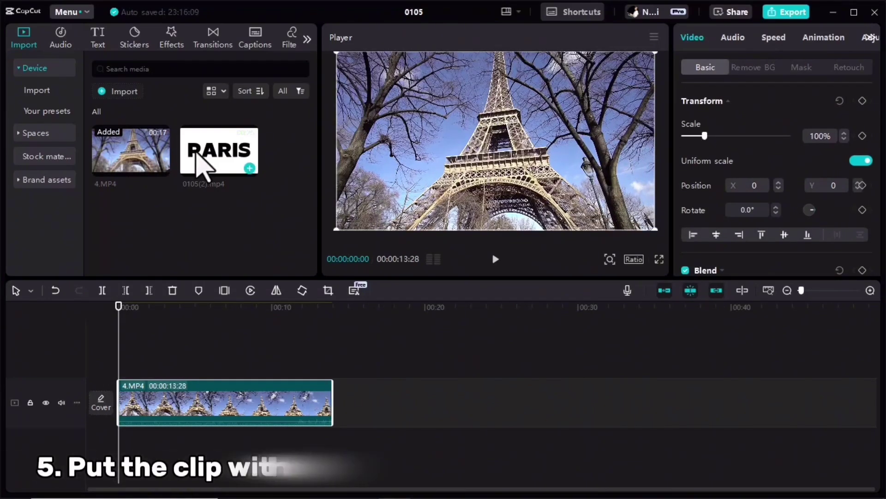
drag(198, 162, 134, 357)
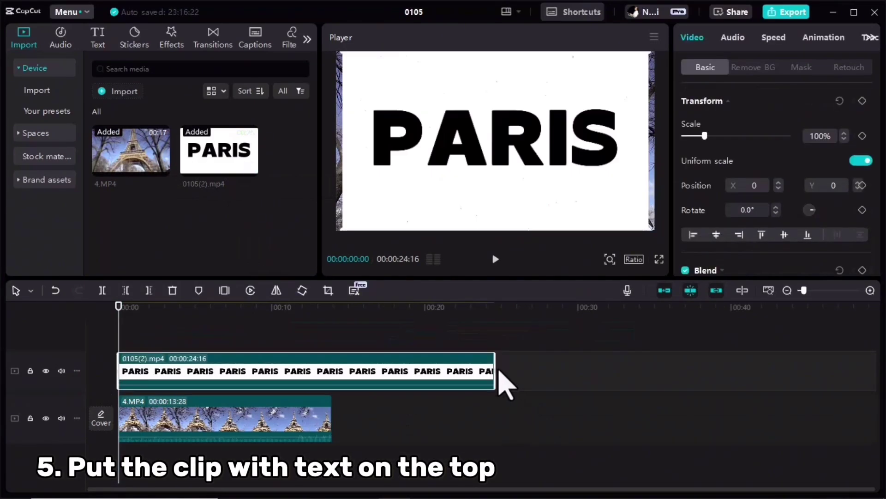
drag(494, 373, 332, 387)
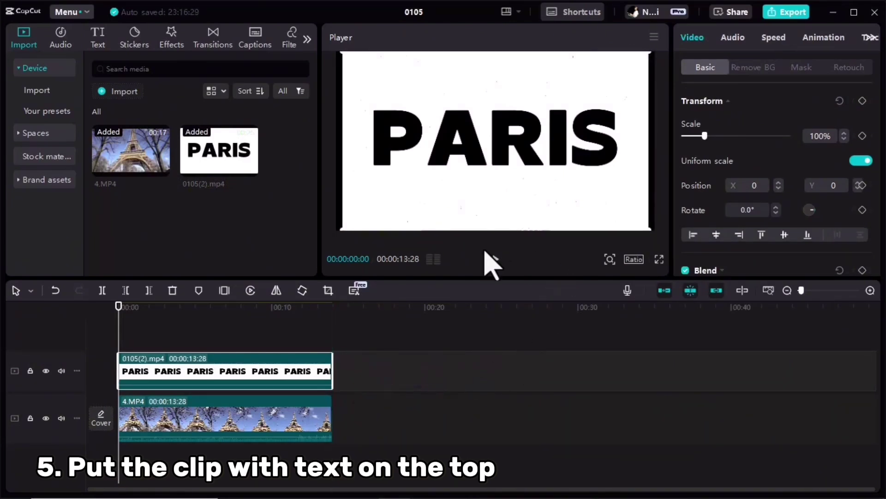
Scale the PARIS clip 0105(2).mp4 up to 108% so that it covers the full frame.
drag(121, 309, 154, 309)
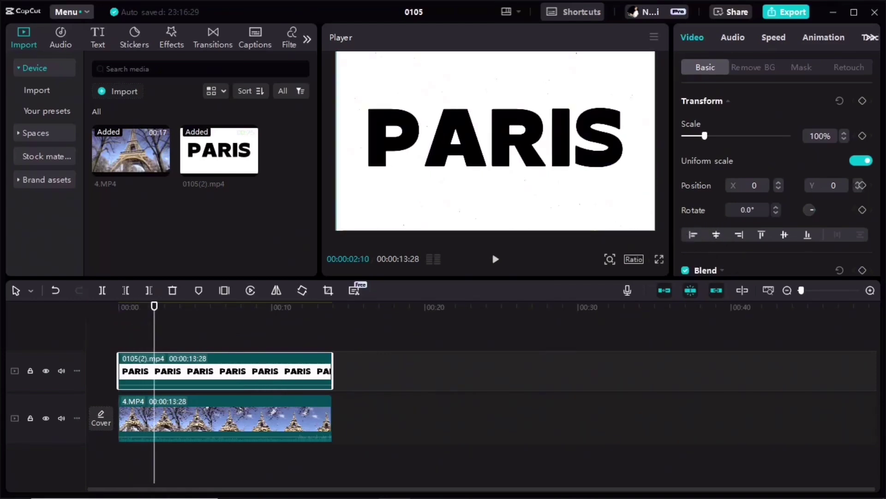
drag(662, 248, 667, 257)
drag(541, 199, 548, 214)
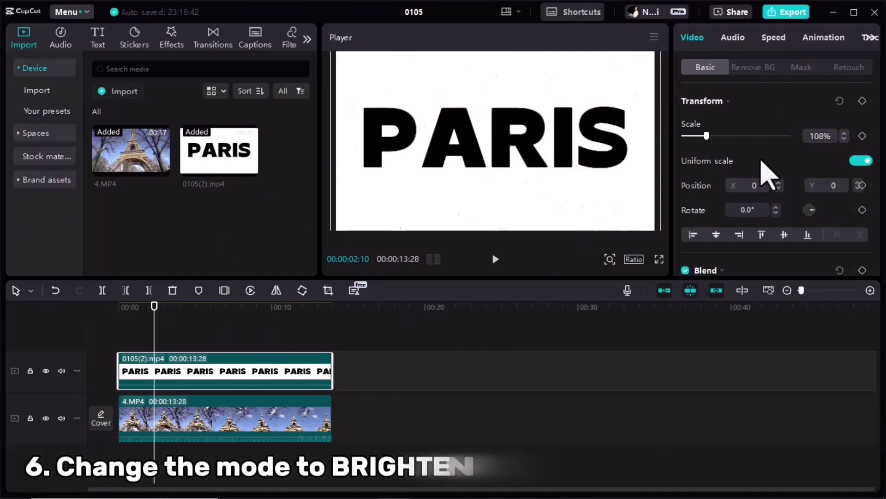
Set the blend mode of 0105(2).mp4 to Brighten so the Eiffel Tower footage fills the letters.
scroll(763, 124, down, 2)
scroll(758, 114, down, 2)
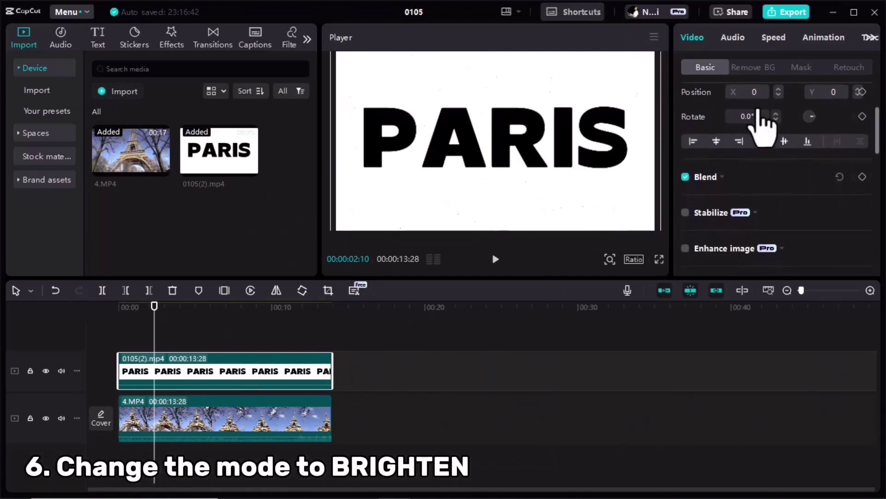
click(706, 177)
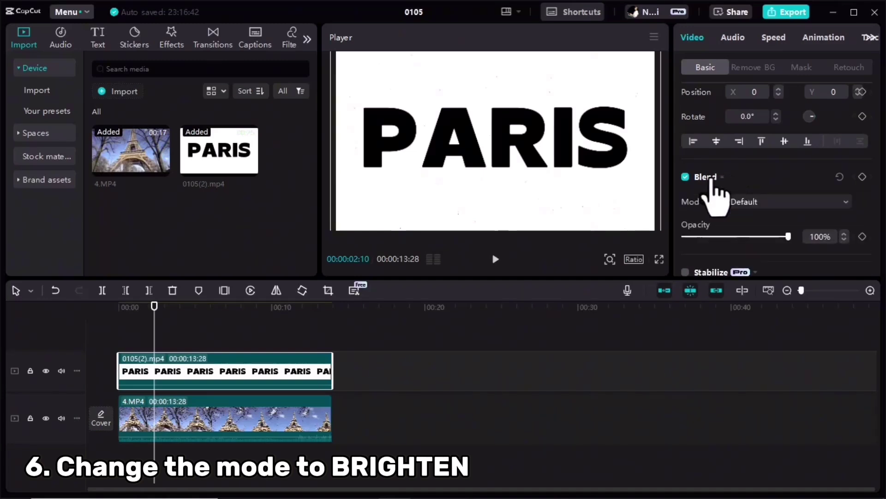
click(793, 202)
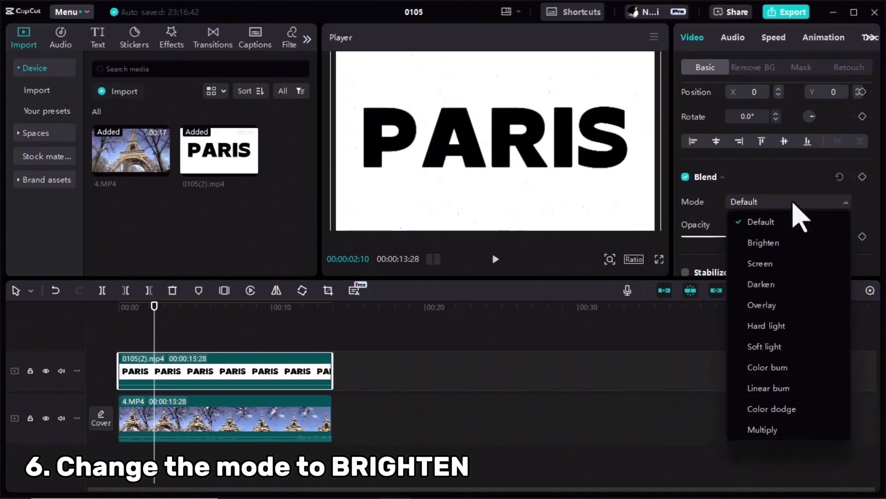
click(775, 247)
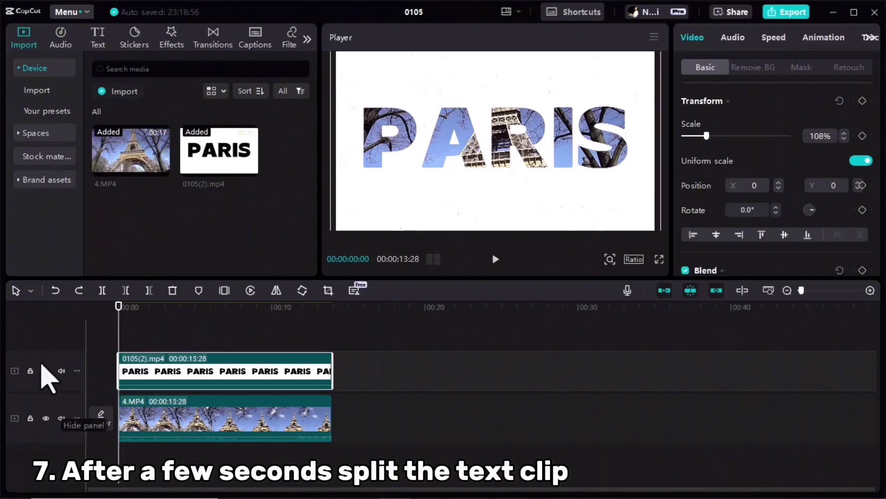
Split 0105(2).mp4 at 00:00:02:29 and apply a Horizontal mask to the part after the cut.
drag(118, 318, 165, 338)
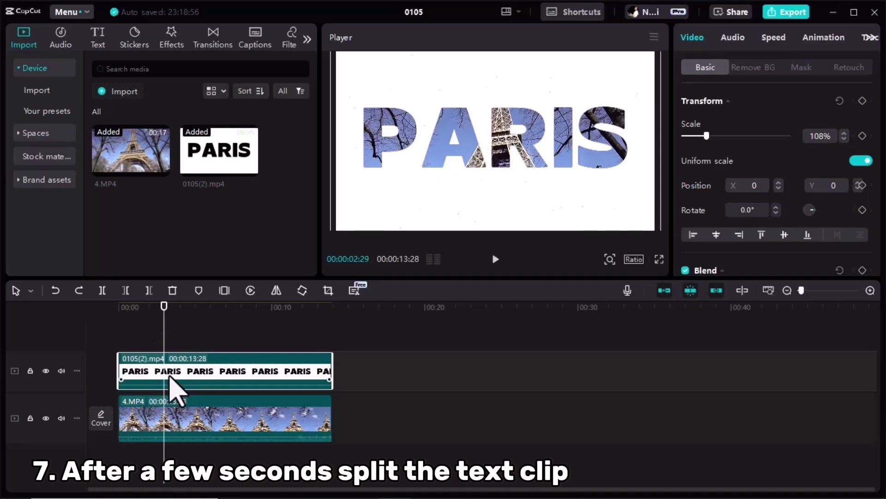
click(105, 294)
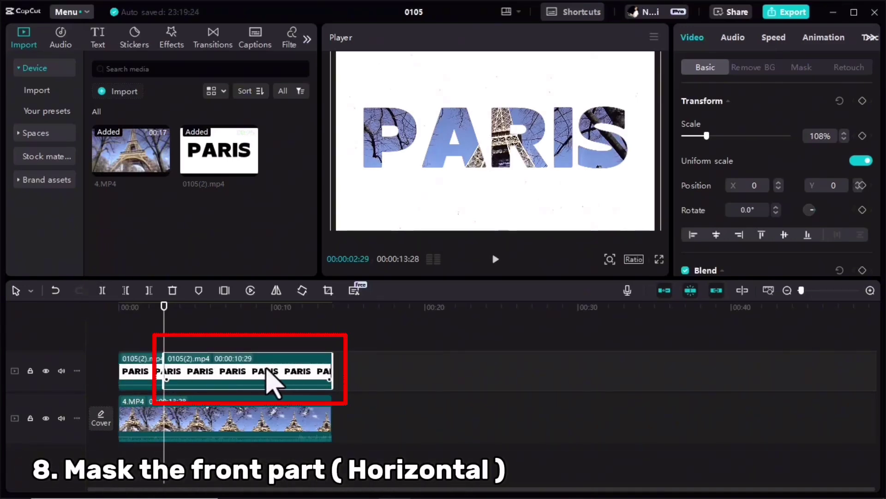
click(804, 67)
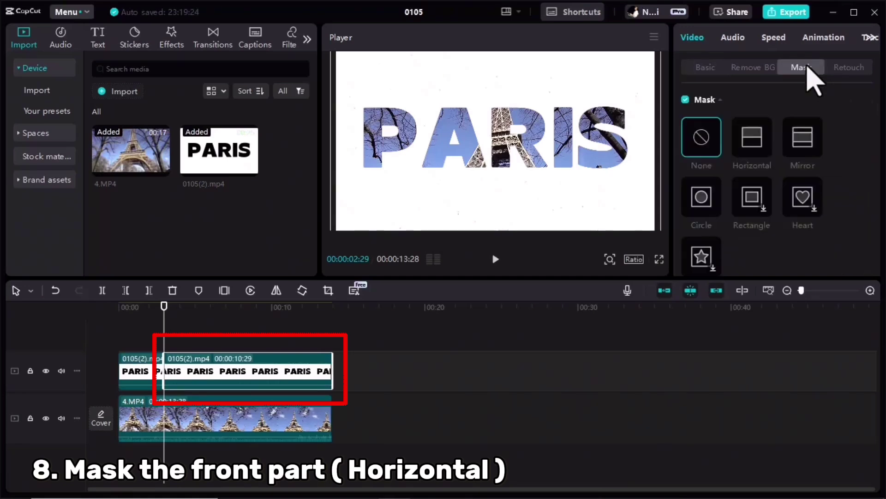
click(752, 139)
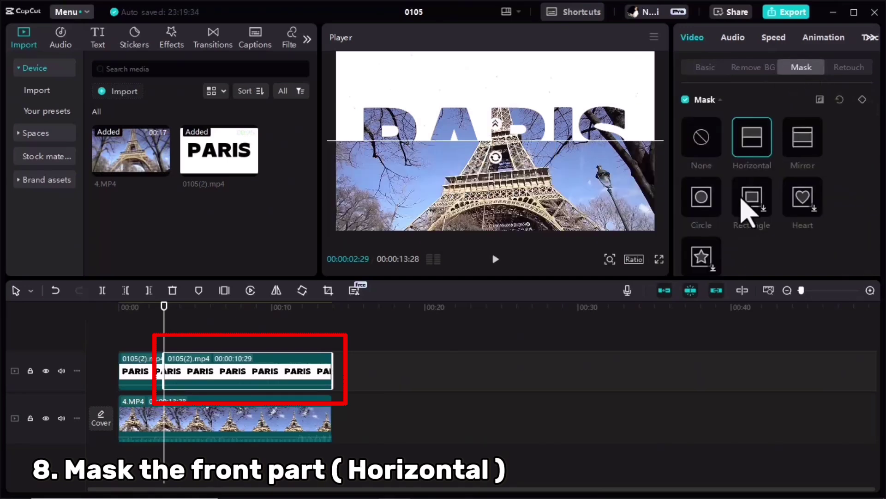
Keyframe the Horizontal mask of the second 0105(2).mp4 part at 00:00:02:29 and at 00:00:07:00 with its line above the frame, and preview it.
click(862, 99)
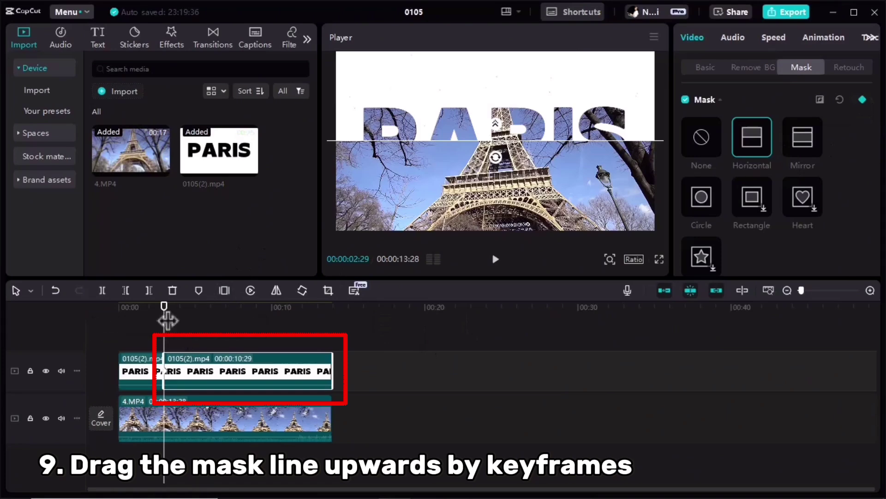
drag(169, 324, 226, 329)
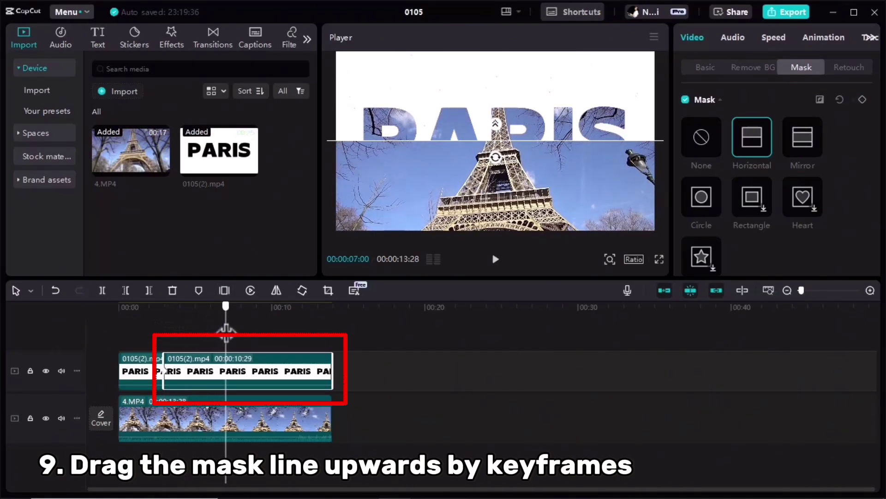
click(862, 100)
drag(507, 140, 490, 43)
drag(226, 328, 139, 336)
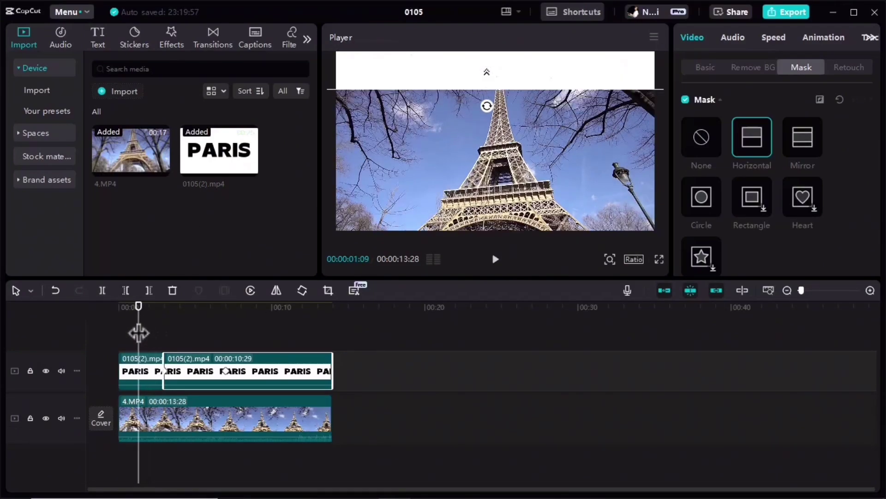
click(496, 259)
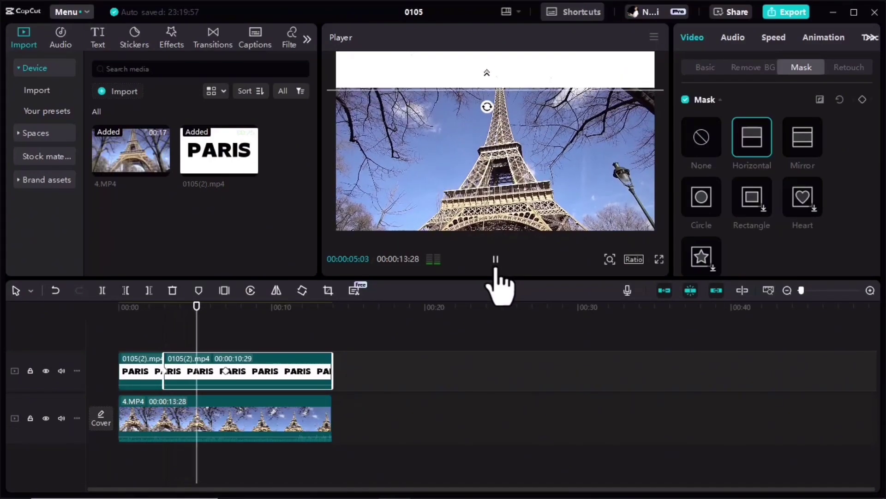
click(495, 267)
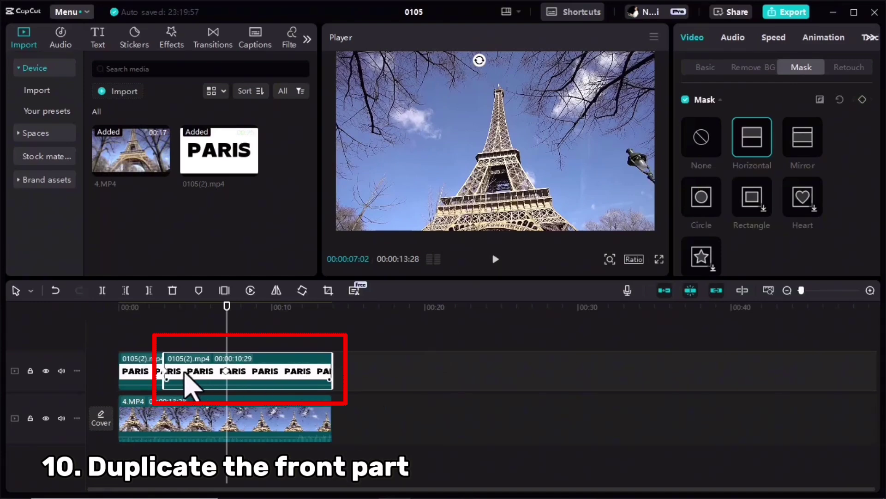
Duplicate the masked 0105(2).mp4 part onto a new track above, starting at 00:00:02:29.
right_click(279, 383)
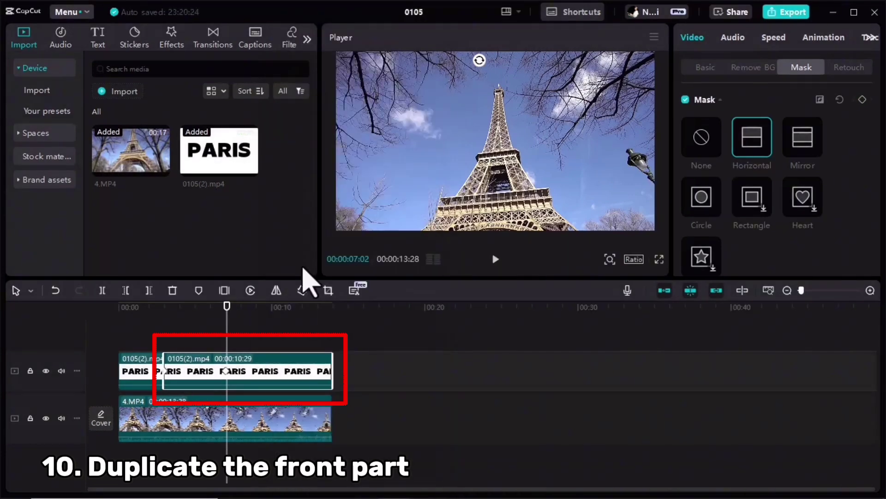
click(163, 327)
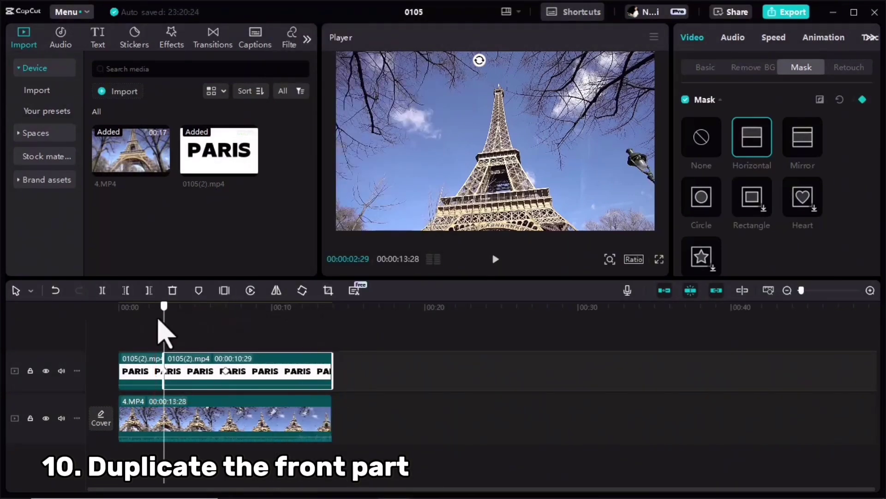
key(ctrl+v)
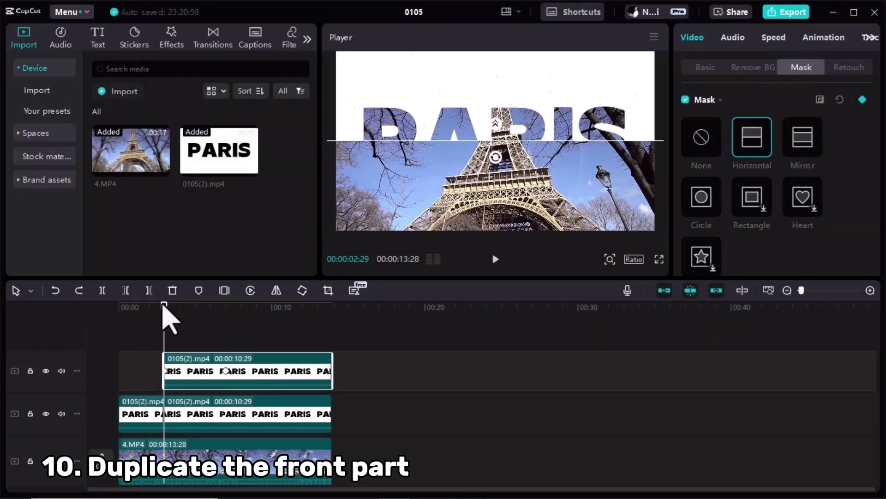
Remove the duplicated clip's mask keyframe at 00:00:07:00 and reverse its mask.
drag(184, 321, 227, 313)
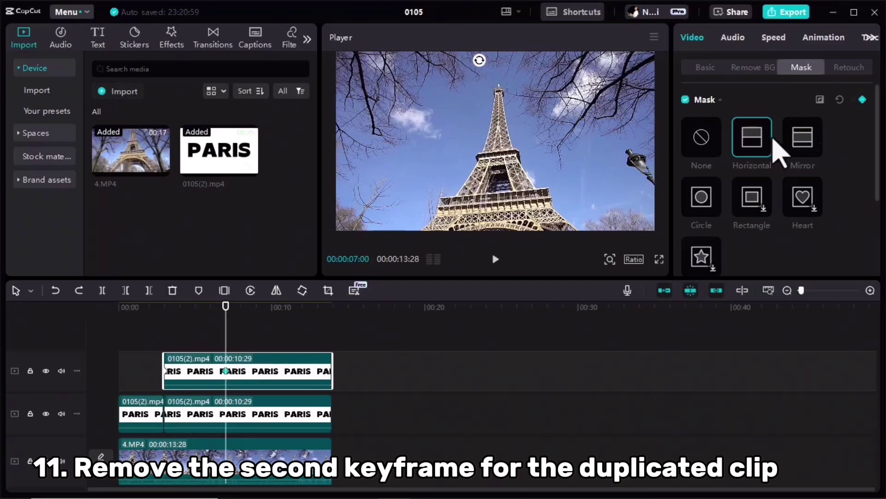
click(862, 100)
drag(226, 306, 165, 308)
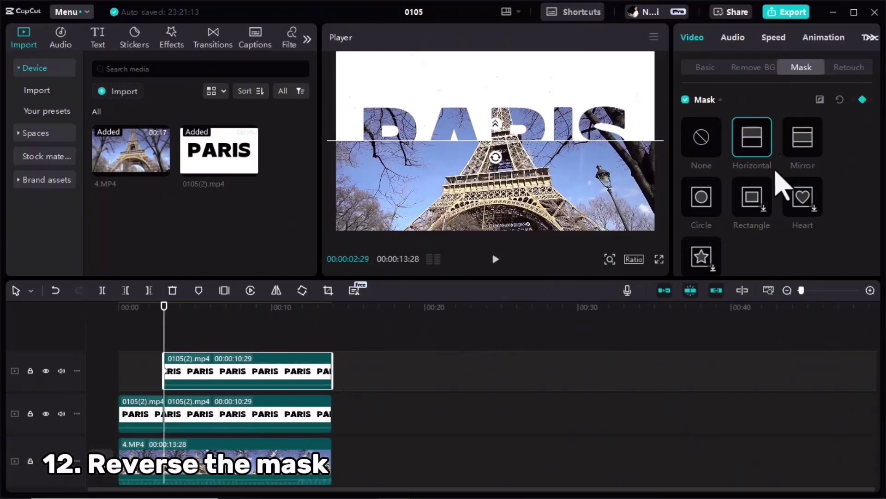
click(820, 100)
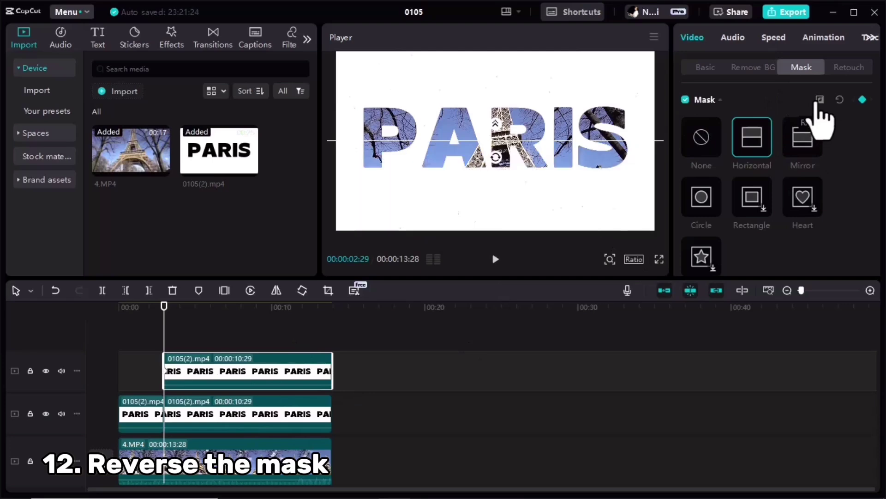
Add a mask keyframe to the duplicated clip at 00:00:07:00 with the line moved below the frame, and preview the split.
drag(165, 318, 236, 324)
click(258, 420)
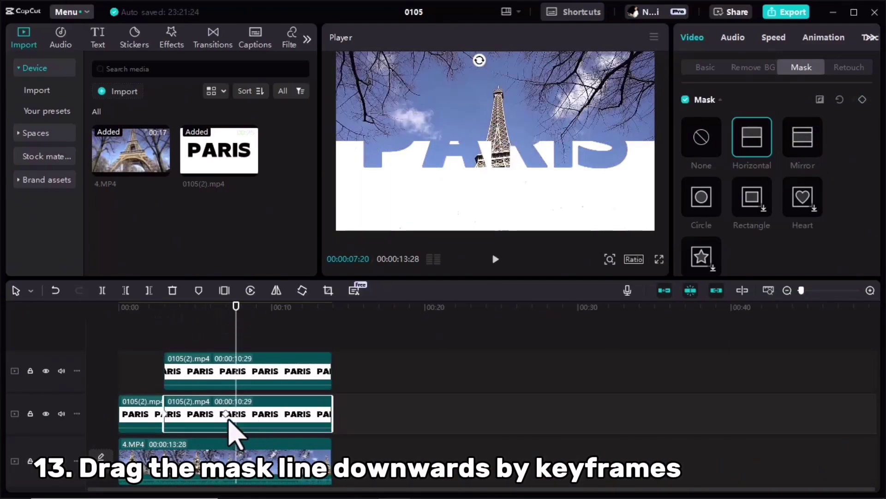
drag(236, 316, 226, 319)
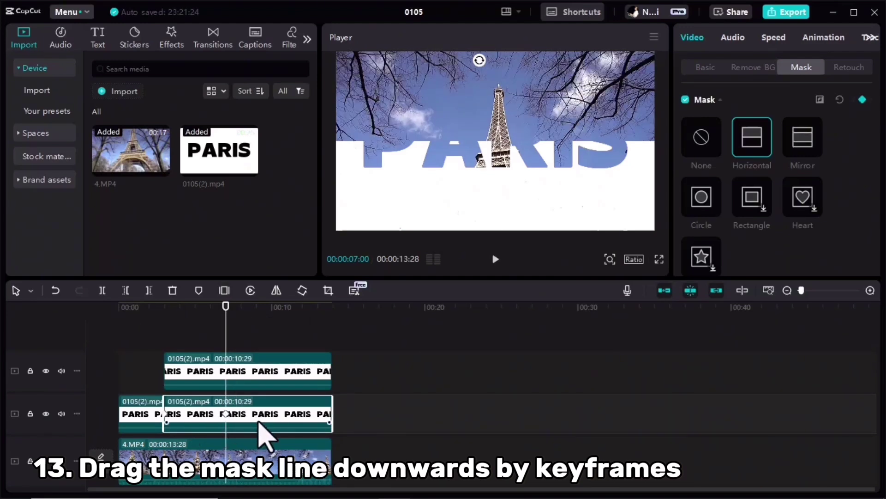
click(237, 372)
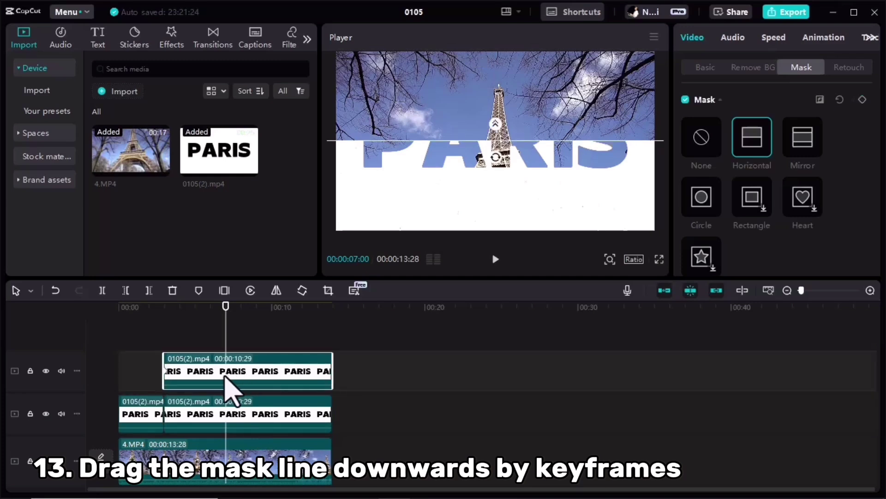
click(862, 100)
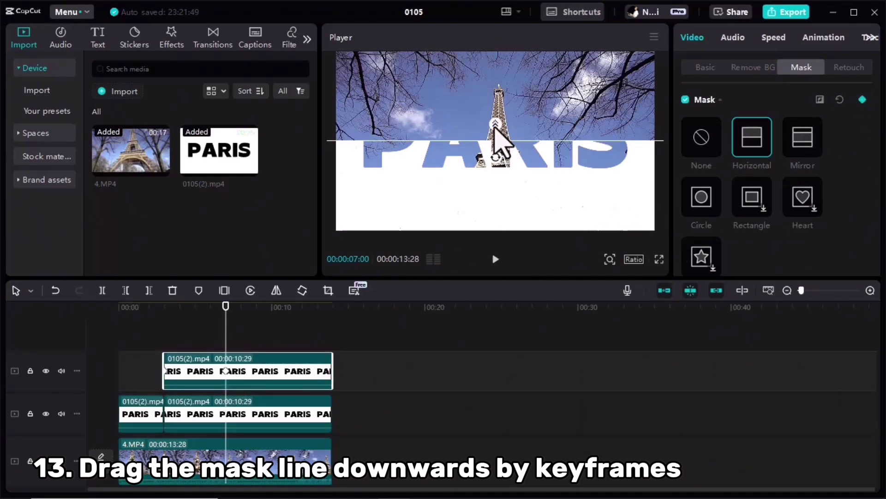
drag(496, 143, 489, 240)
click(219, 322)
drag(213, 323, 119, 332)
click(495, 260)
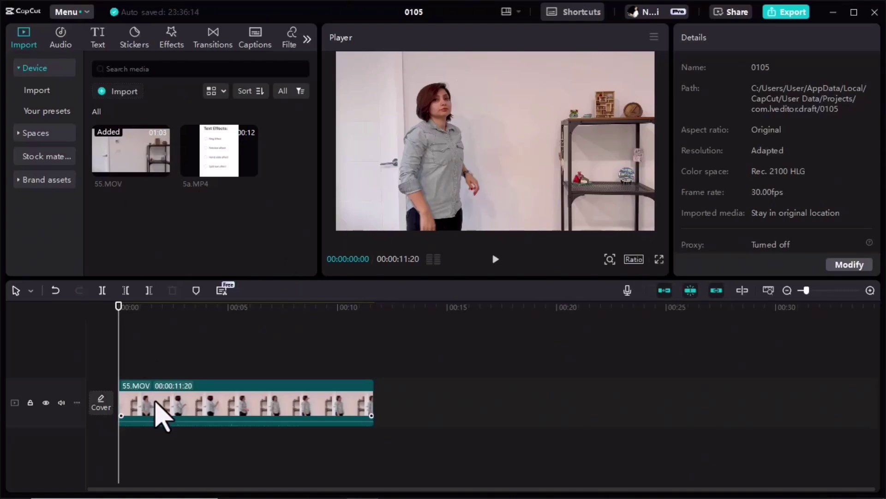
Place 5a.MP4 on a track above 55.MOV and set its blend mode to Multiply.
drag(219, 175, 154, 366)
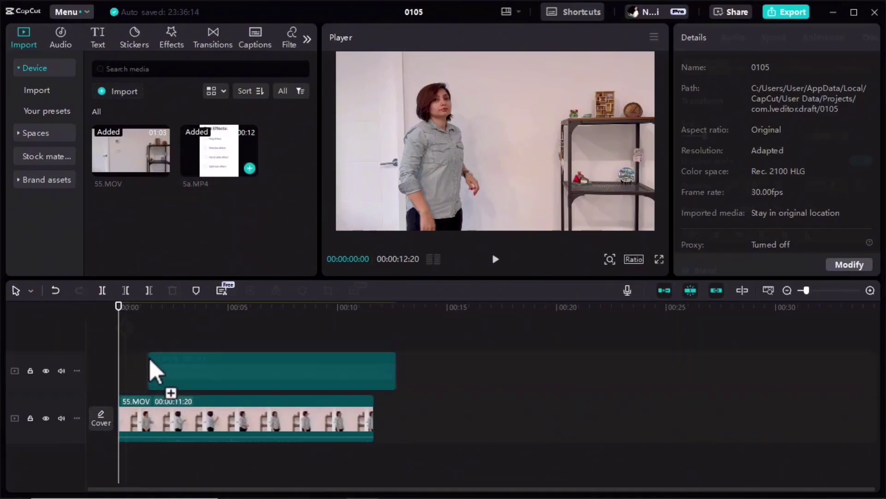
click(128, 310)
drag(129, 318, 187, 353)
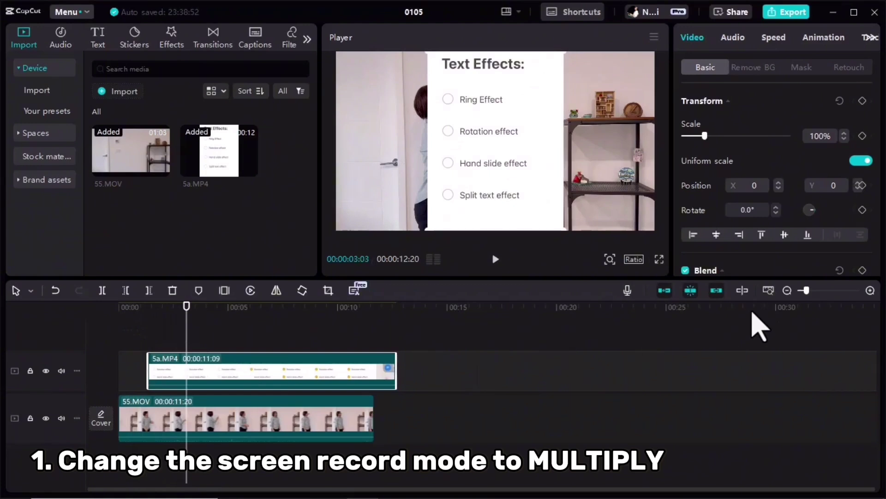
scroll(744, 144, down, 4)
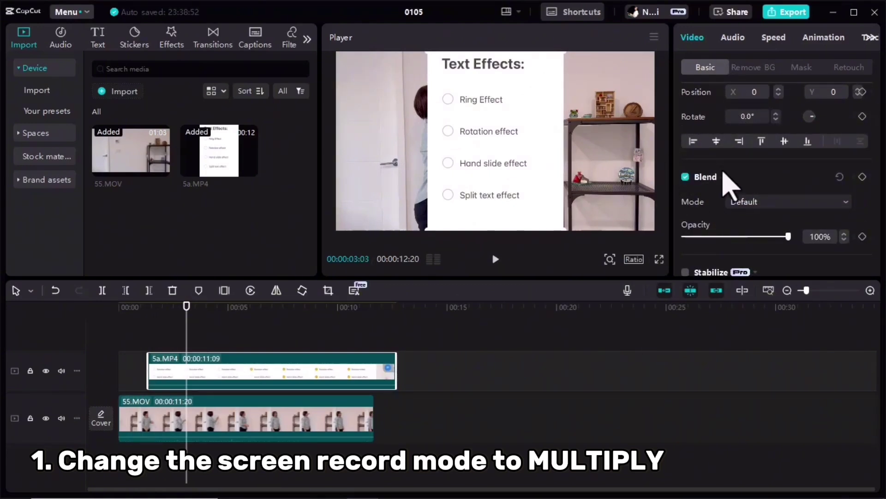
click(749, 206)
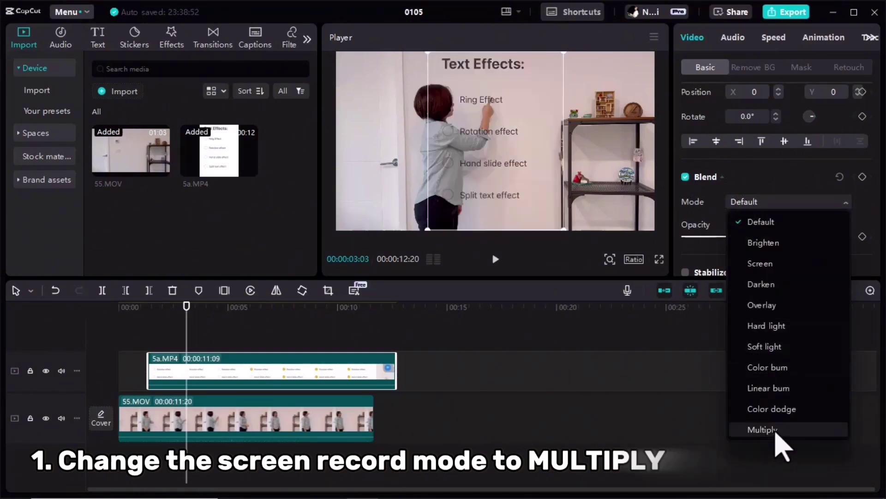
click(763, 429)
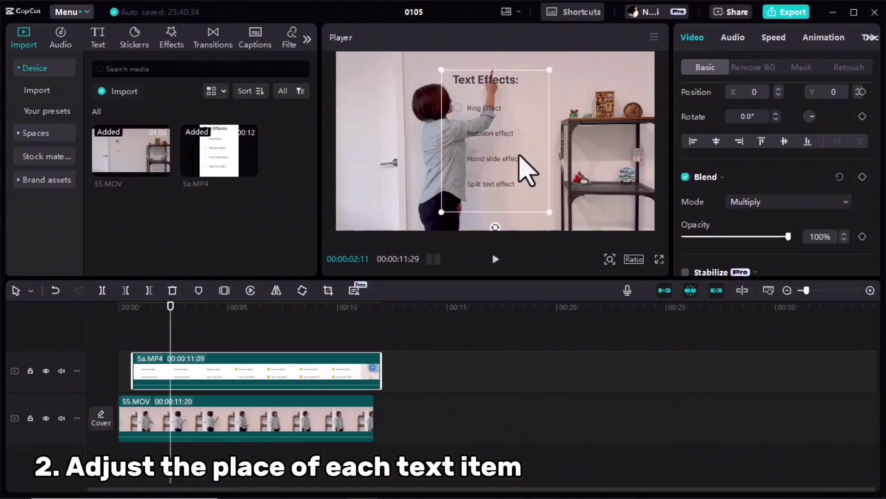
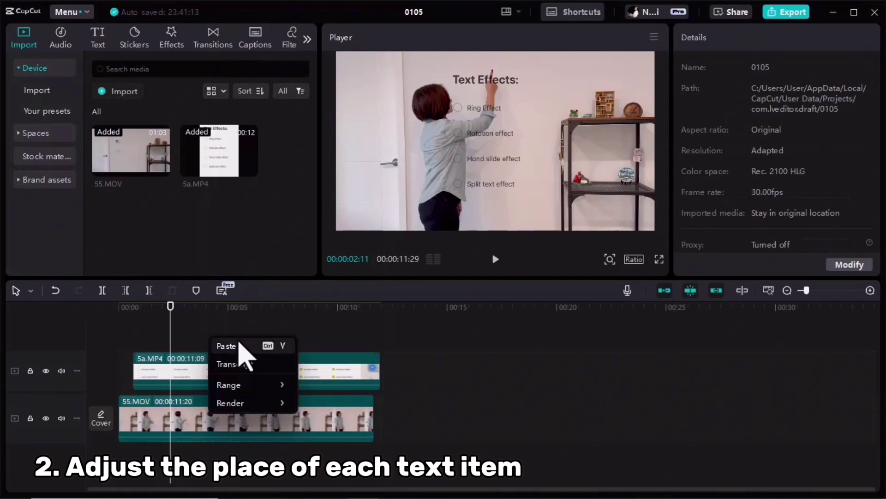
Paste a copy of 5a.MP4 on a new track aligned with the original and move it aside to X -1877, Y 0.
click(251, 346)
drag(217, 376, 193, 372)
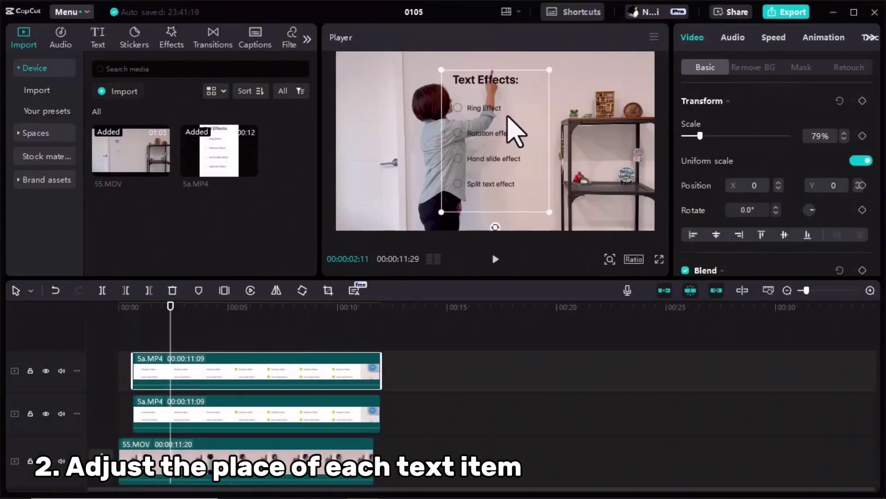
drag(509, 116, 350, 119)
Crop the lower 5a.MP4 clip to its "Text Effects:" heading, and shrink and place it just above the raised finger.
click(252, 416)
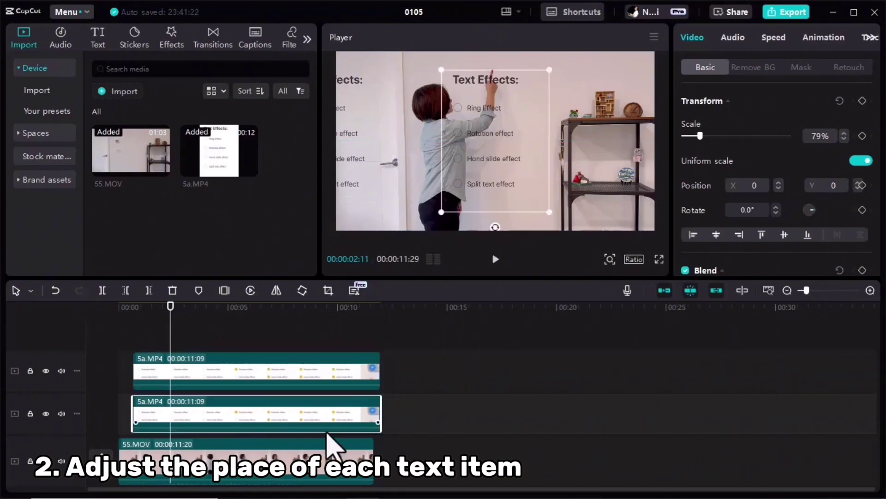
drag(491, 168, 485, 147)
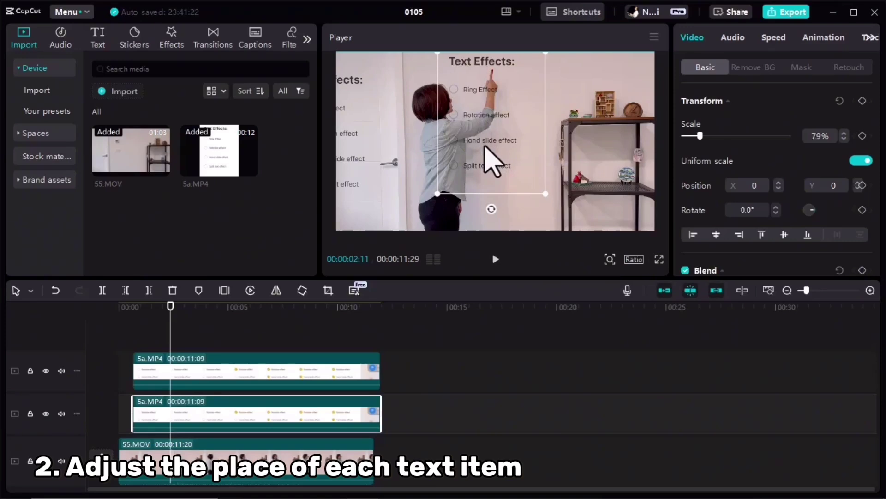
right_click(203, 418)
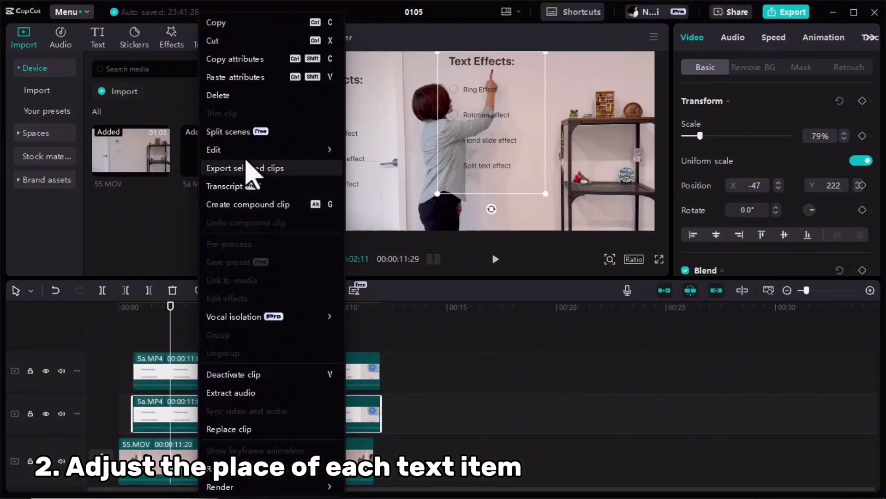
mouse_move(254, 152)
click(374, 222)
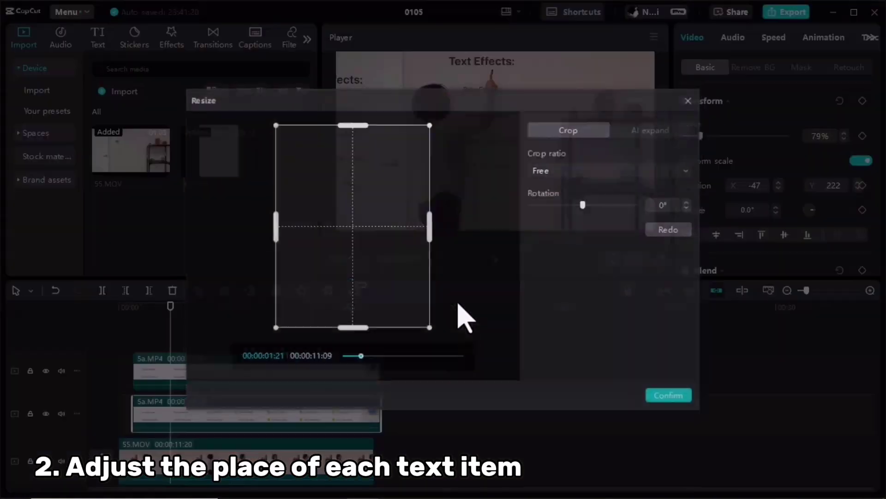
drag(350, 330, 339, 152)
click(677, 398)
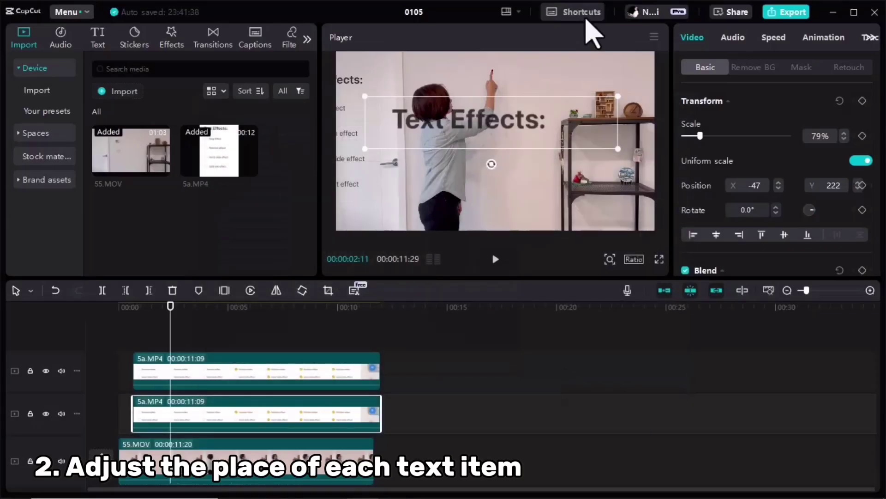
drag(619, 152, 539, 132)
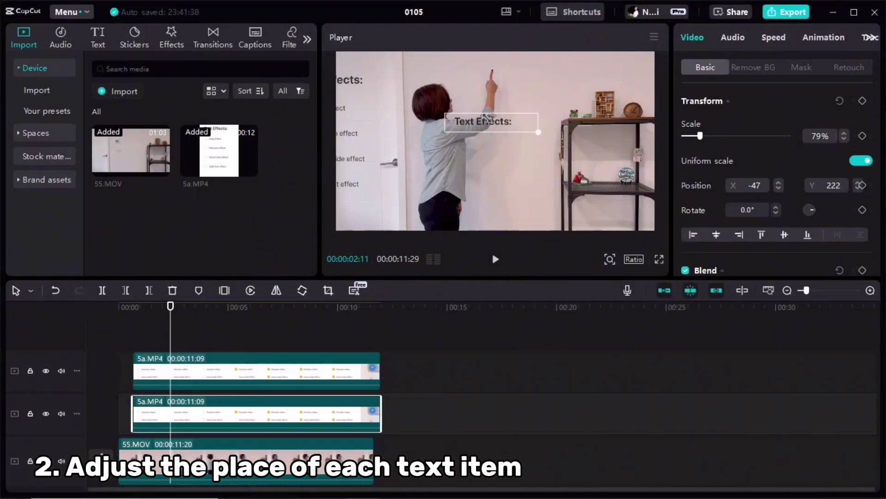
drag(483, 120, 535, 60)
Move the upper 5a.MP4 copy to X 117, Y 0 and crop it to its "Ring Effect" line.
click(286, 373)
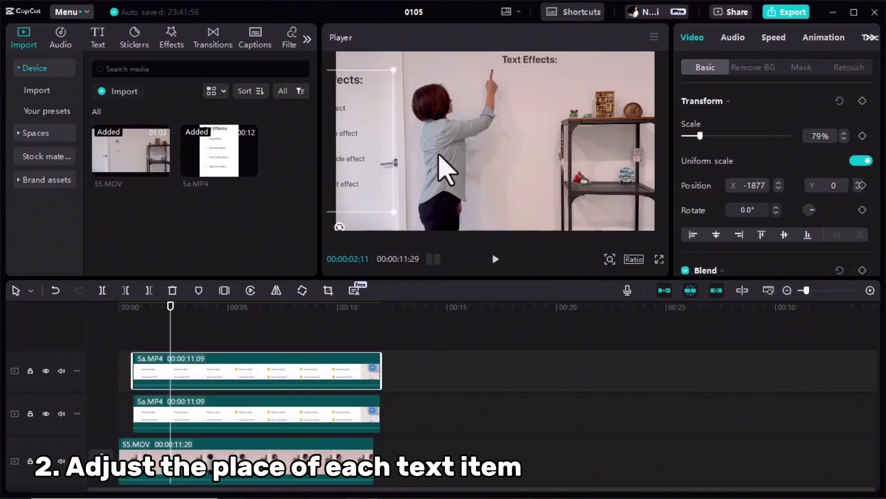
drag(375, 167, 529, 160)
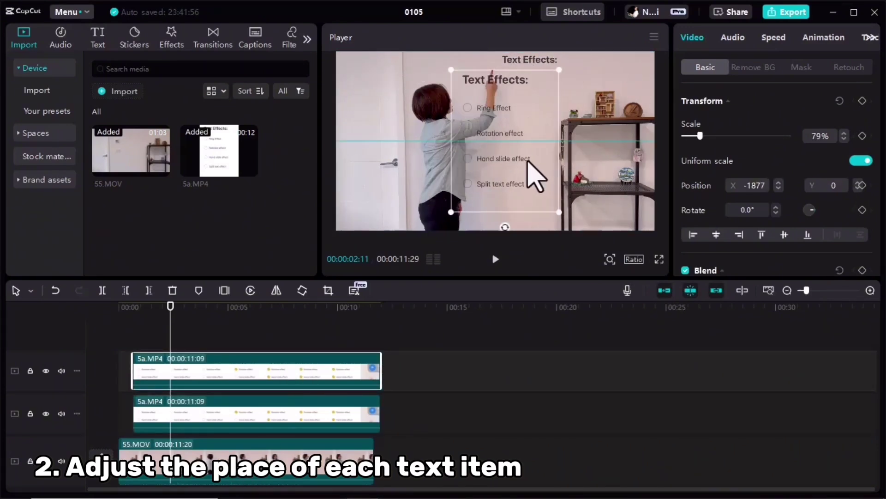
right_click(228, 370)
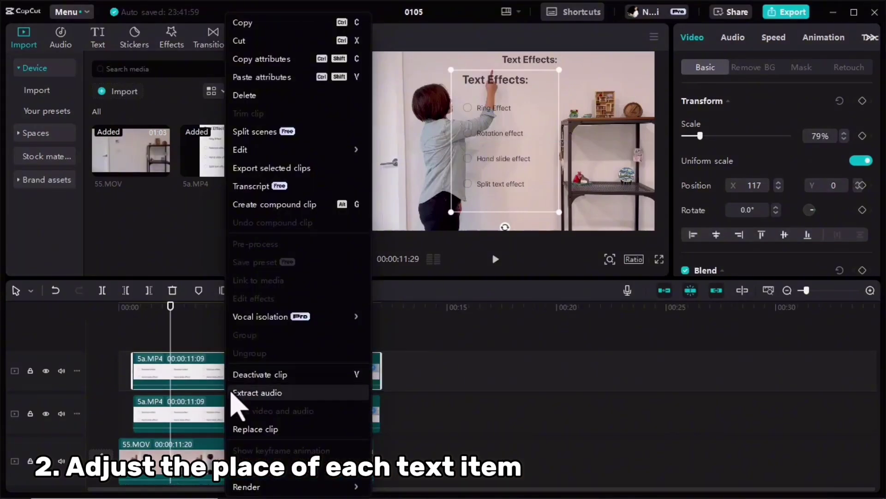
mouse_move(263, 152)
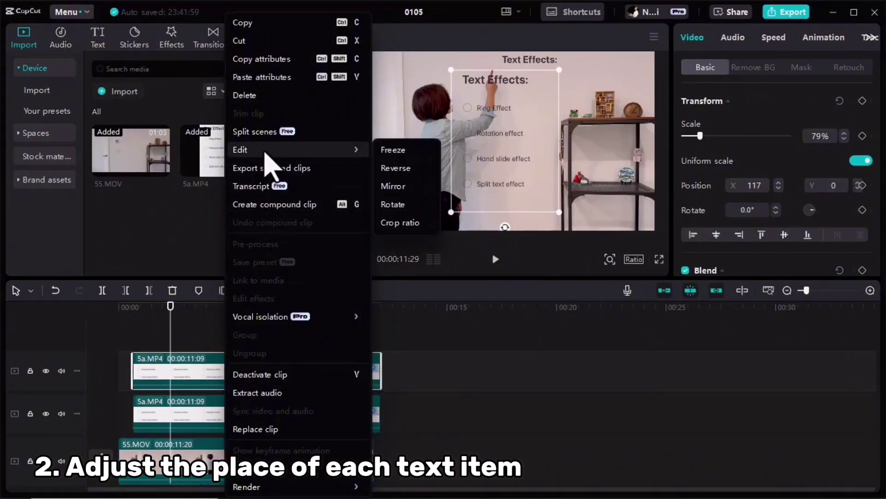
click(399, 223)
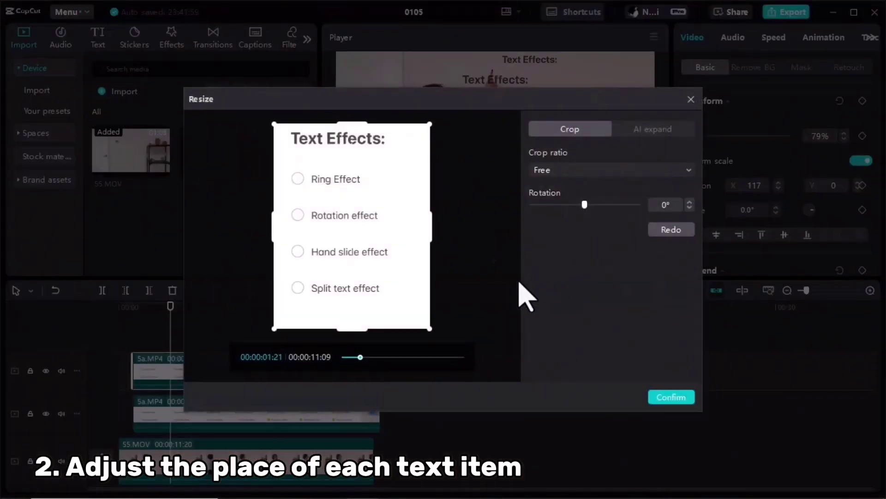
drag(356, 330, 355, 200)
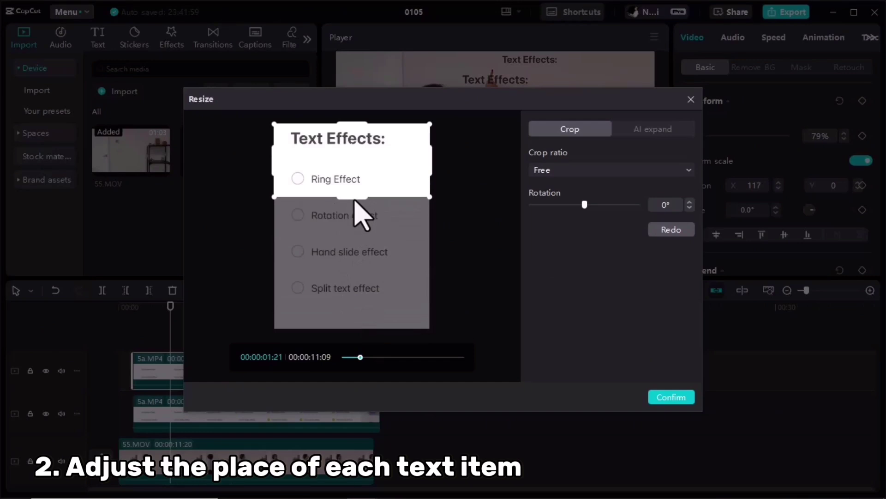
drag(352, 126, 352, 169)
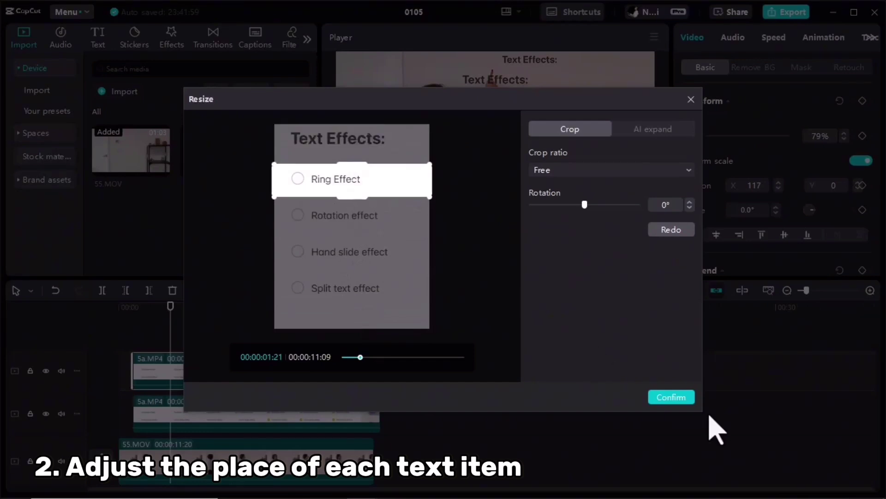
click(684, 400)
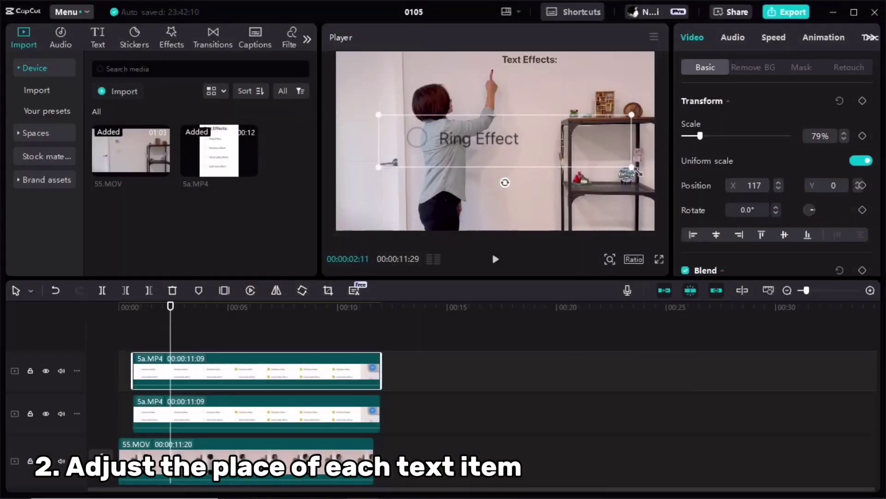
Scale the Ring Effect clip to 43%, place it below the heading at X 536, Y 798, and preview it briefly.
drag(639, 172, 534, 148)
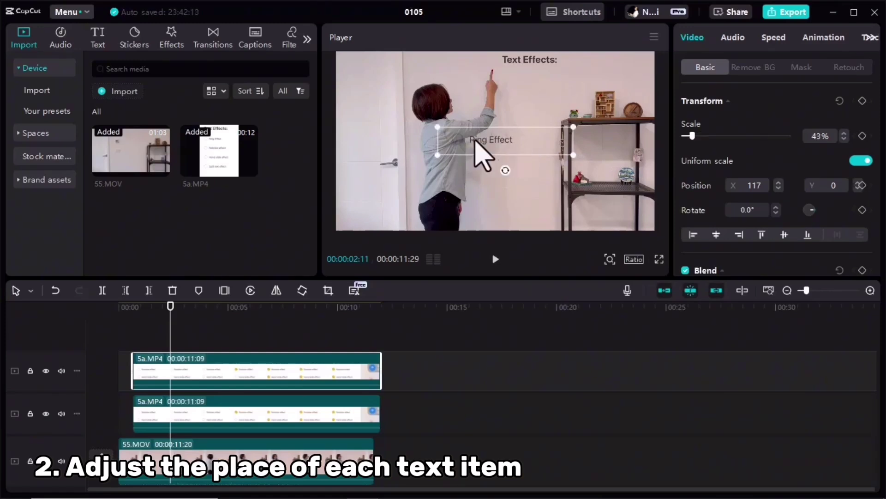
drag(476, 141, 509, 73)
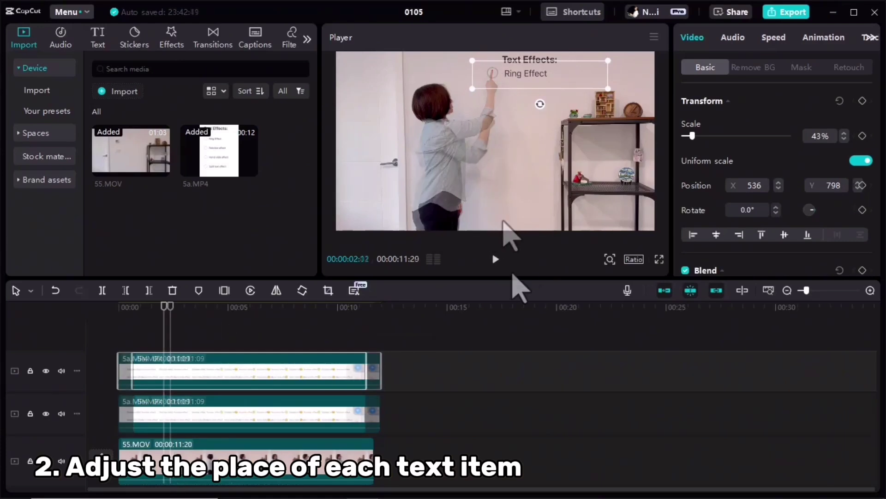
click(495, 259)
click(495, 259)
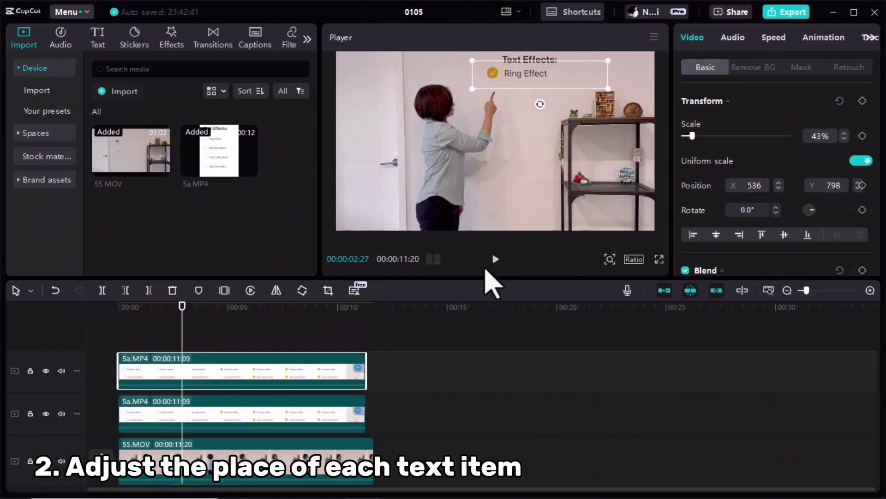
Paste a copy of the Ring Effect clip on a new track and align its start with the other clips.
right_click(258, 386)
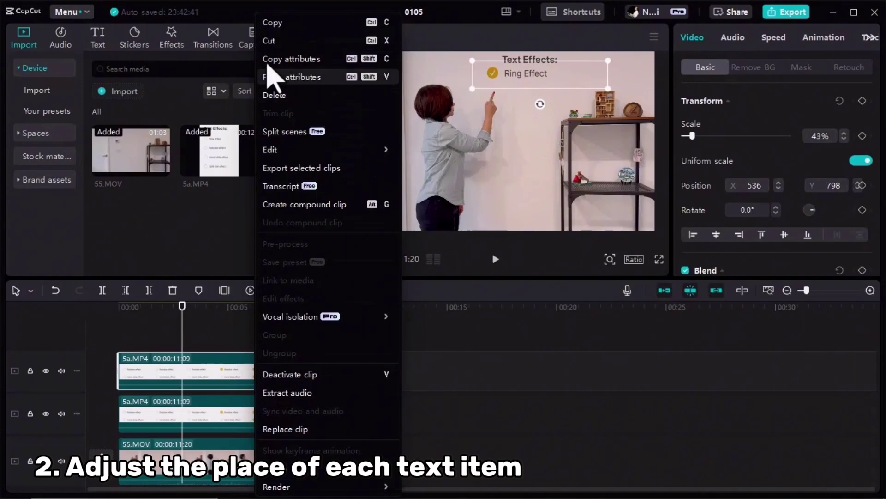
click(278, 23)
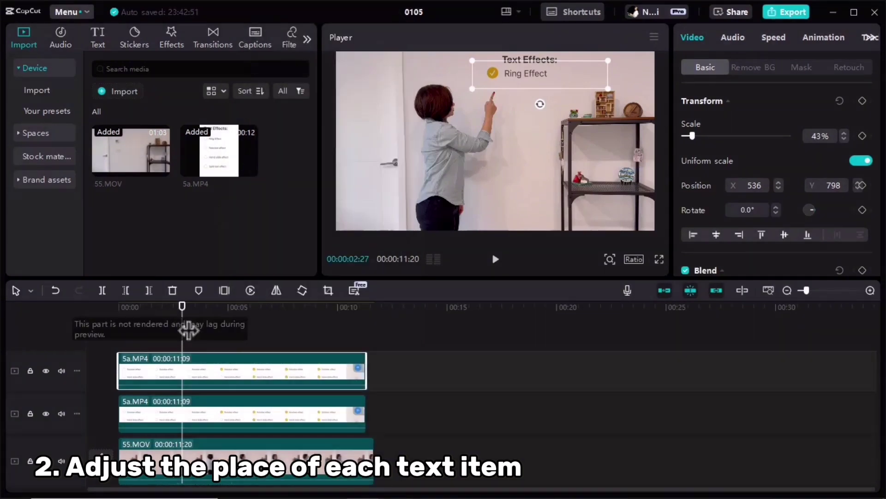
right_click(224, 351)
click(237, 348)
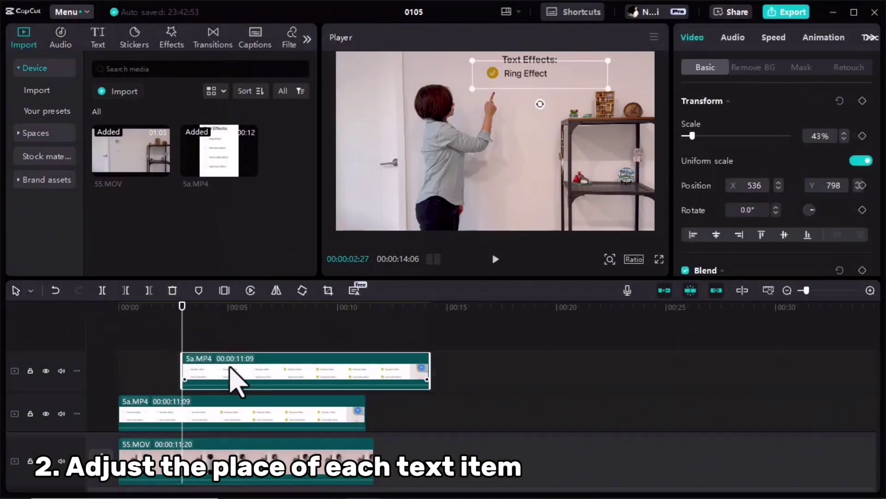
drag(237, 376, 198, 378)
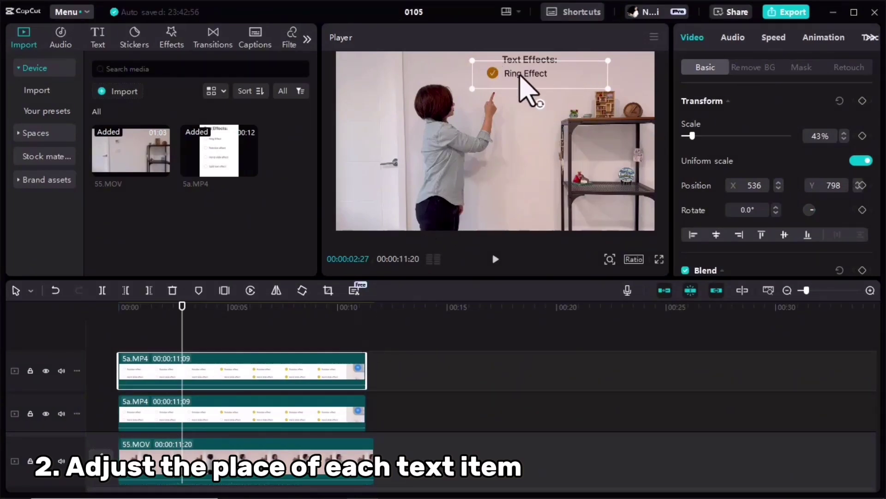
Place the copied clip below the Ring Effect line at X 532, Y 501 and crop it to the "Rotation effect" line.
drag(527, 83, 525, 108)
right_click(327, 368)
click(566, 240)
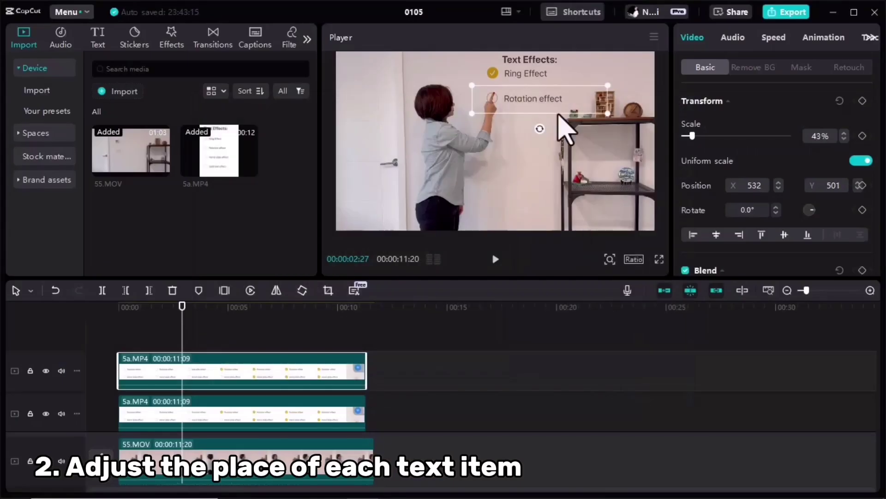
Preview the timing of the Rotation effect check mark and split its clip at 00:00:03:23.
drag(182, 327, 187, 328)
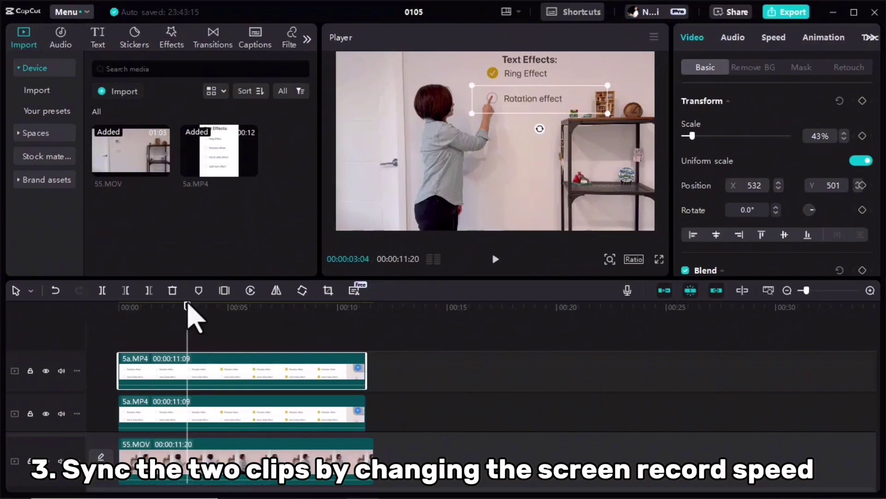
click(495, 258)
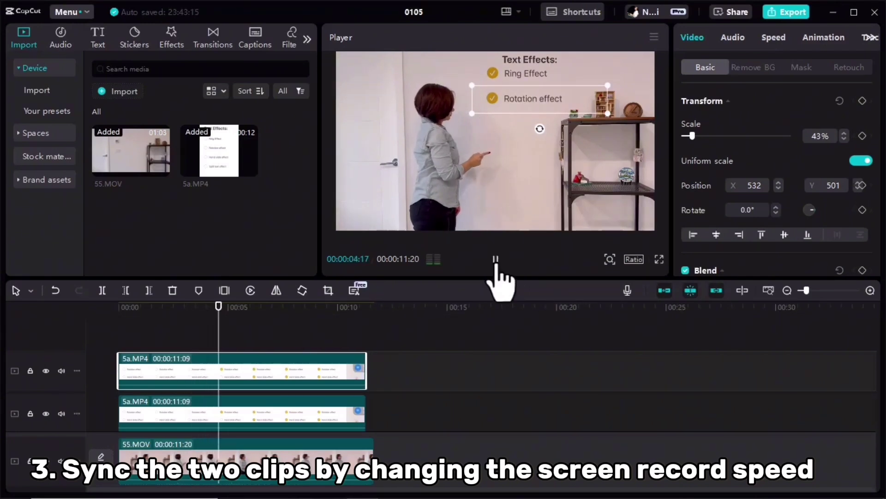
click(494, 259)
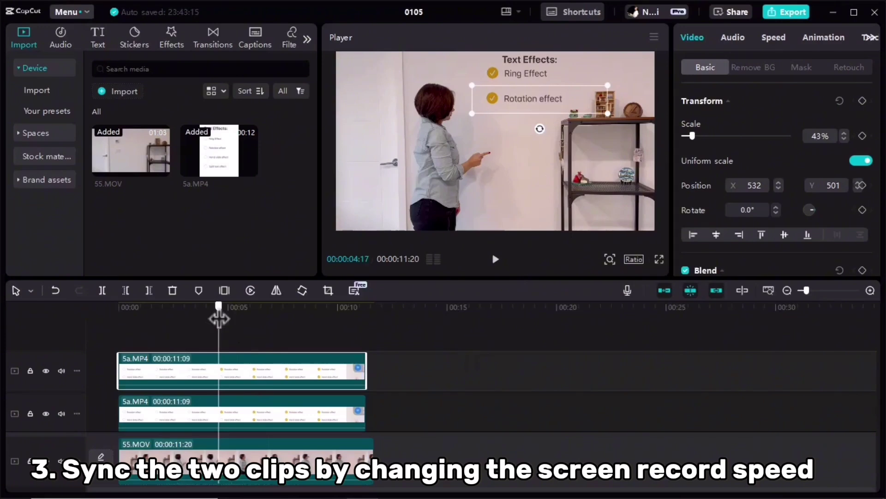
drag(219, 319, 202, 309)
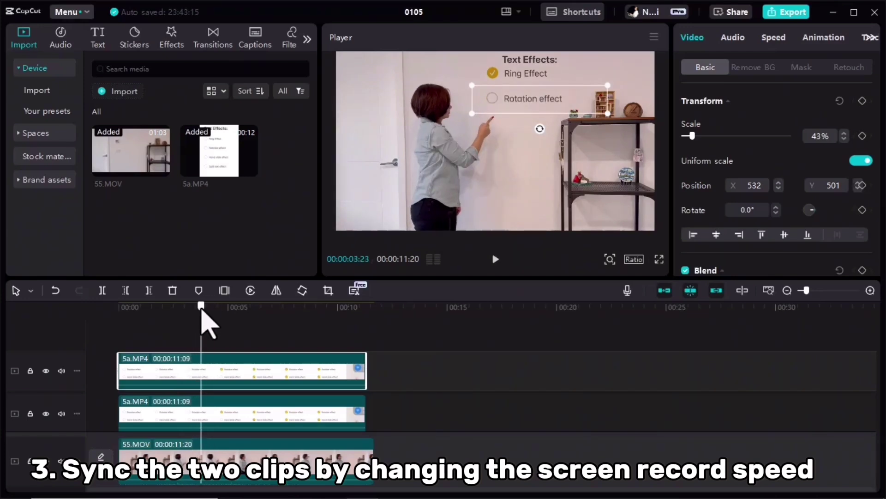
click(102, 290)
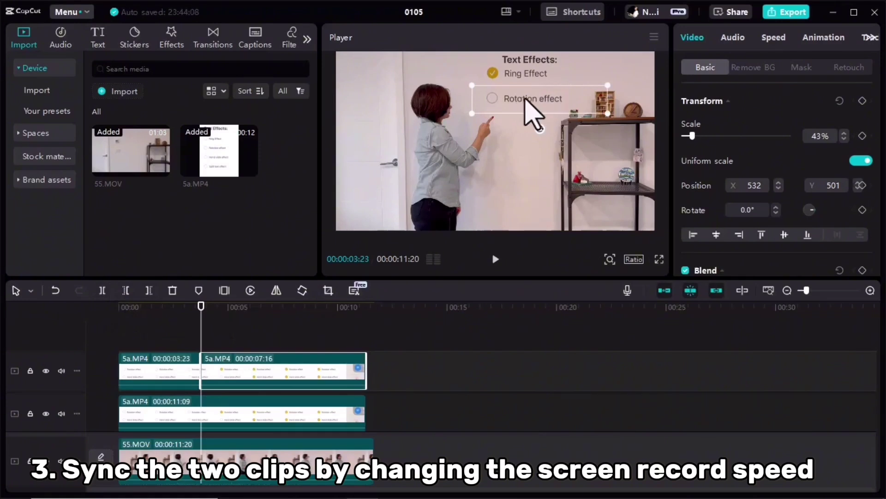
Trim the end of the first Rotation effect part to about 00:00:02:24 and move the second part against it.
click(180, 376)
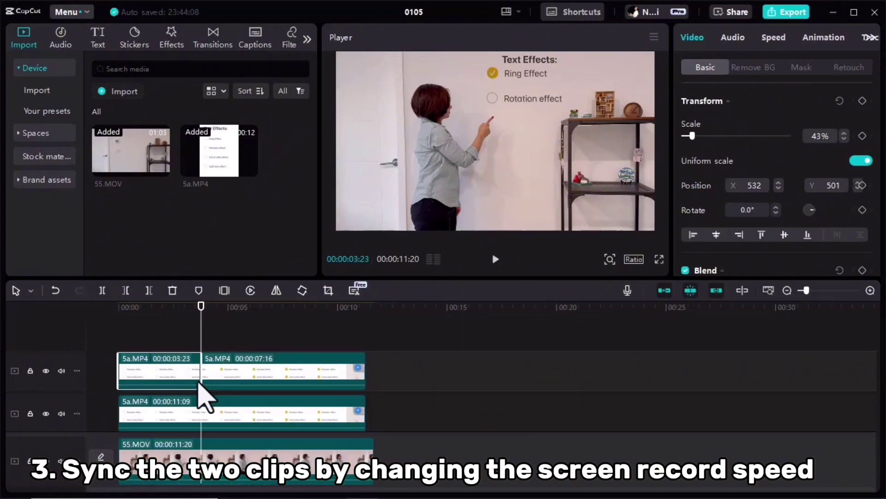
drag(200, 377, 179, 378)
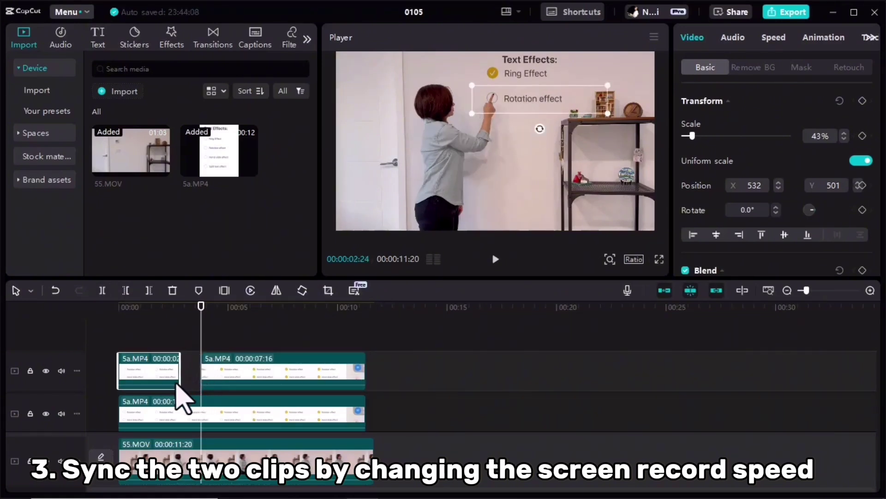
drag(275, 375, 255, 377)
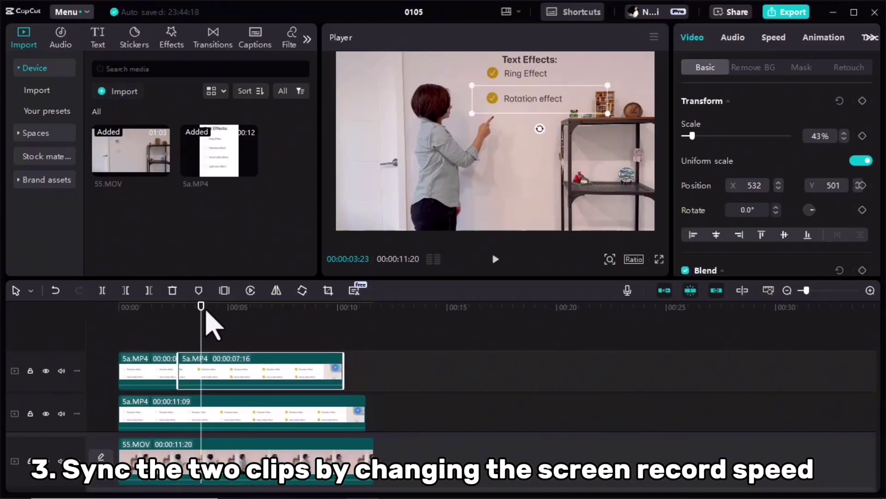
Play the section around the split twice to check the Rotation effect check mark against the hand movement.
drag(200, 307, 135, 322)
click(495, 259)
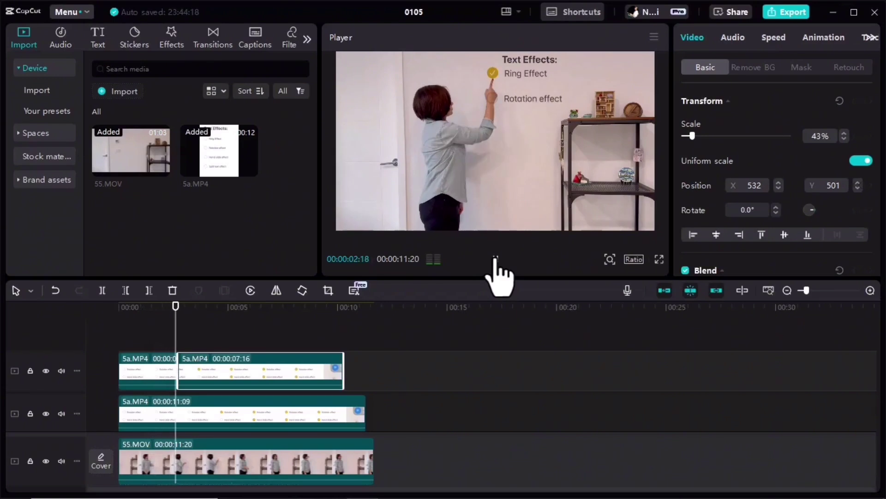
click(496, 258)
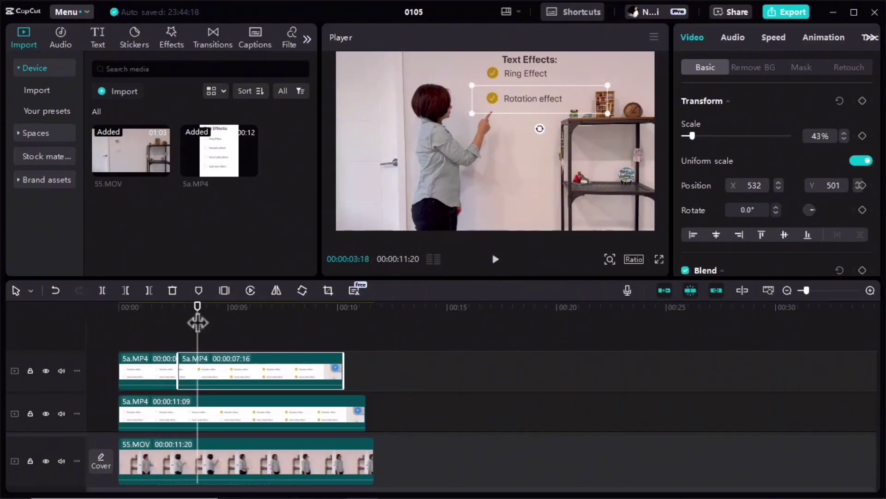
drag(198, 322, 160, 307)
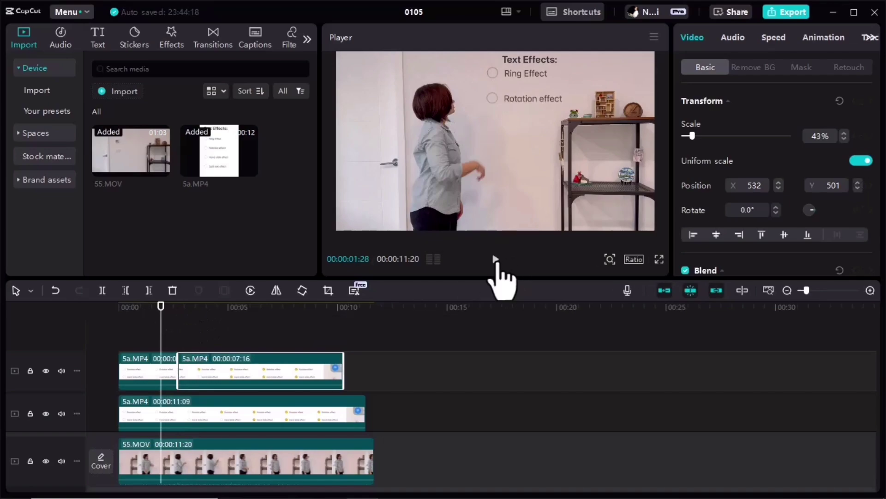
click(495, 259)
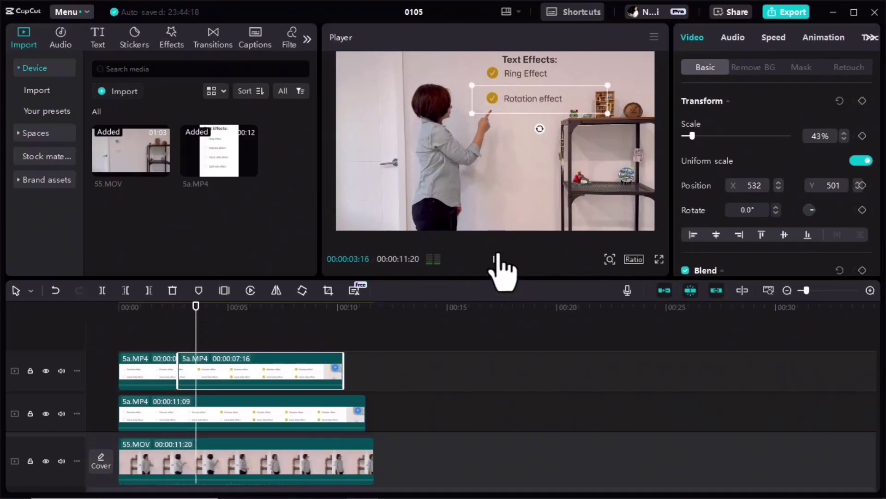
click(495, 258)
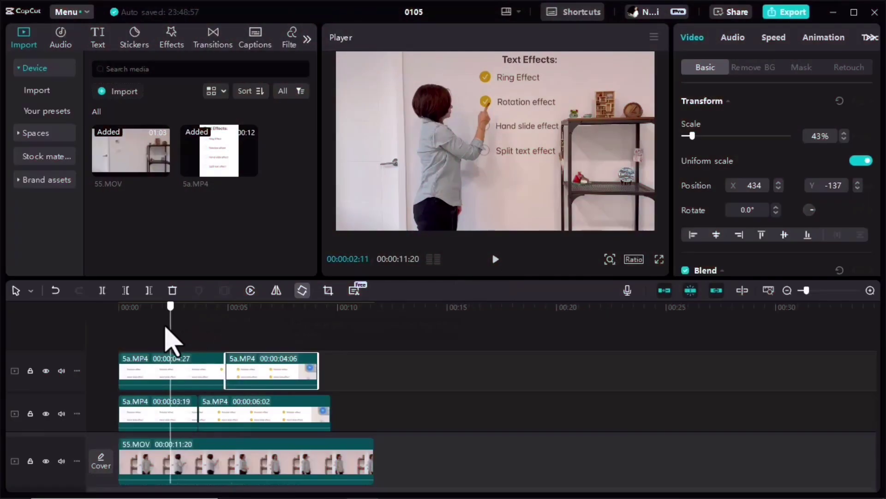
Preview the complete four-item checklist from 00:00:00:19 to check that every check mark follows the hand.
drag(168, 336, 151, 345)
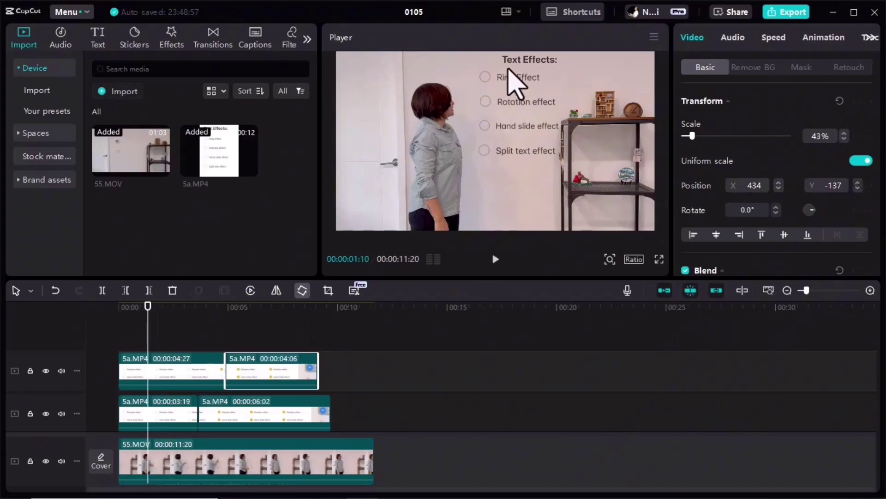
drag(148, 318, 132, 327)
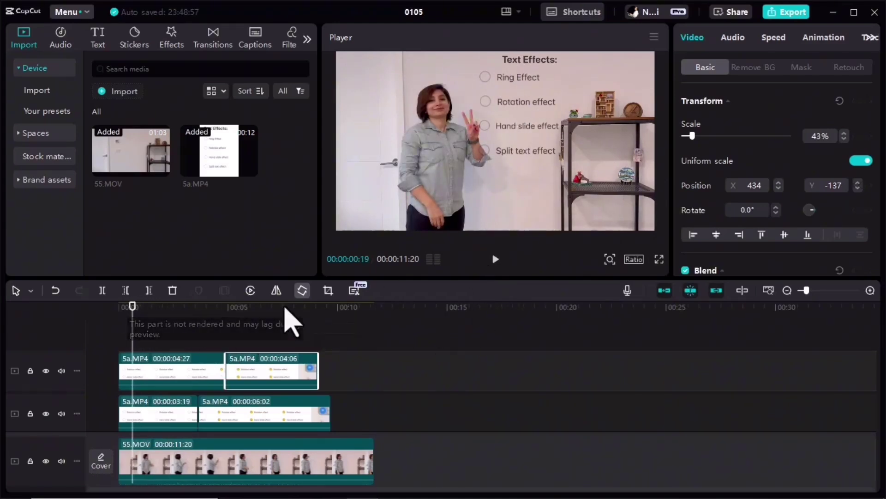
click(499, 266)
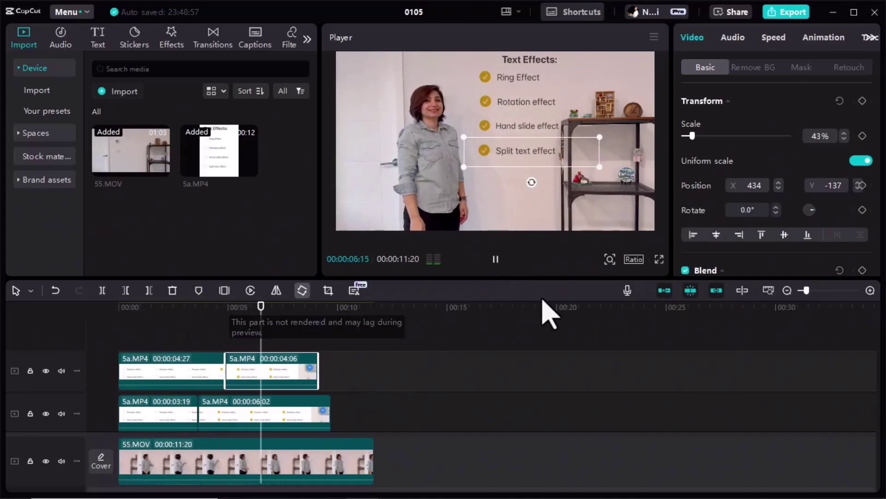
click(495, 260)
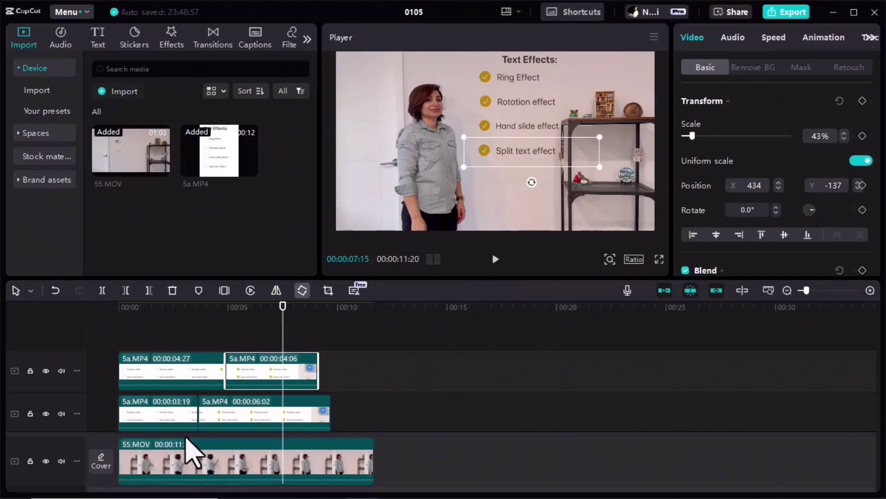
Copy the main 55.MOV clip from the bottom video track.
scroll(202, 420, down, 3)
scroll(181, 450, down, 2)
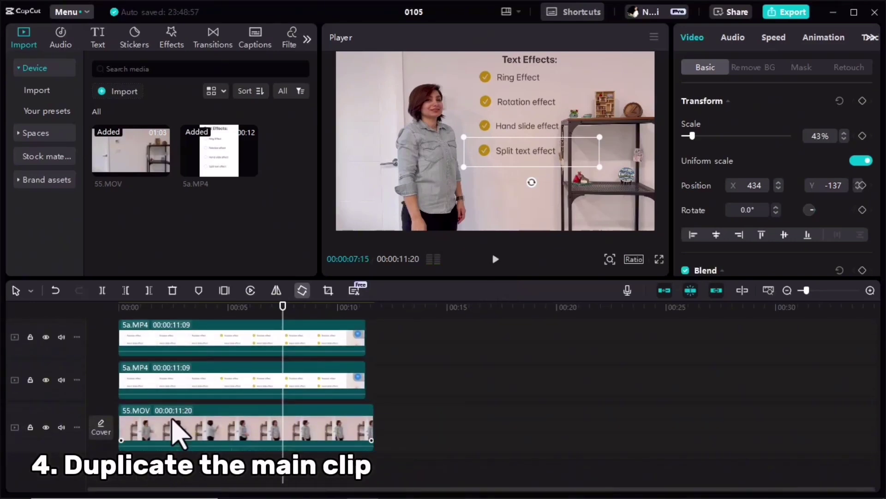
click(173, 420)
right_click(172, 420)
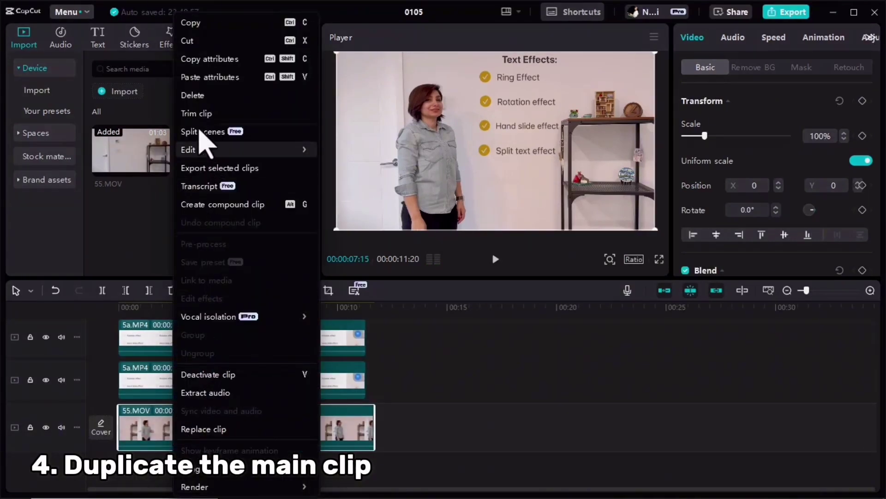
click(198, 26)
key(ctrl+v)
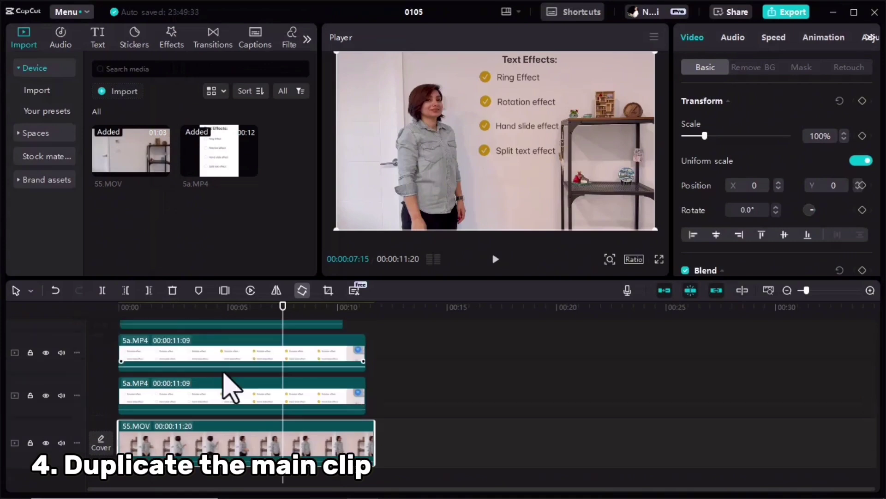
Paste the copied 55.MOV clip at 00:00:02:24 and move it to the top layer, aligned with the start of the timeline.
scroll(201, 397, up, 1)
click(180, 344)
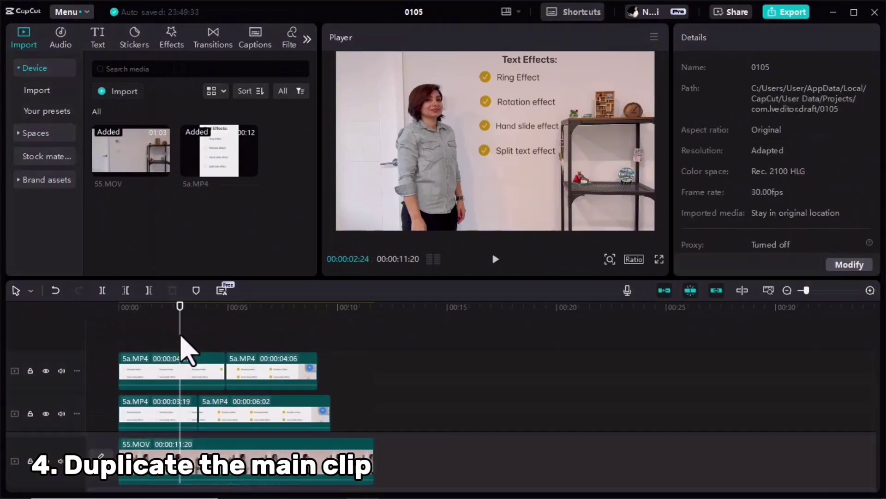
right_click(182, 339)
click(203, 349)
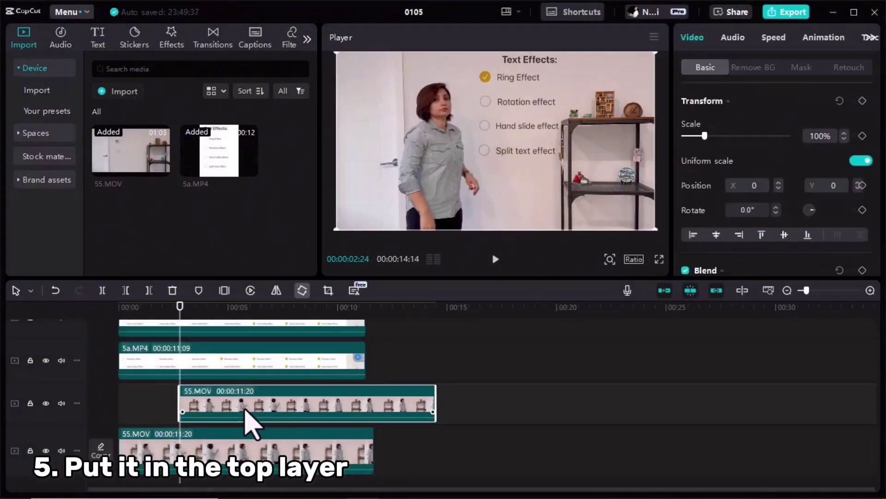
drag(238, 413, 174, 348)
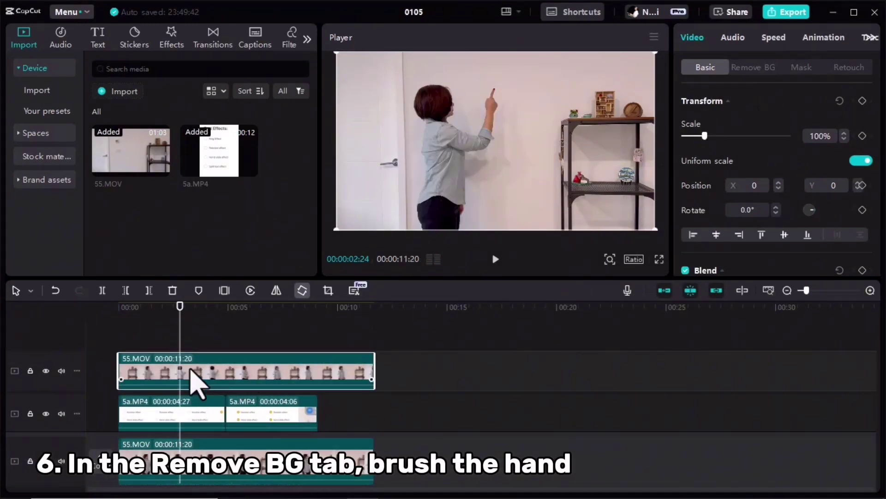
Enable Custom removal of the background for the 55.MOV copy in the top layer.
click(769, 68)
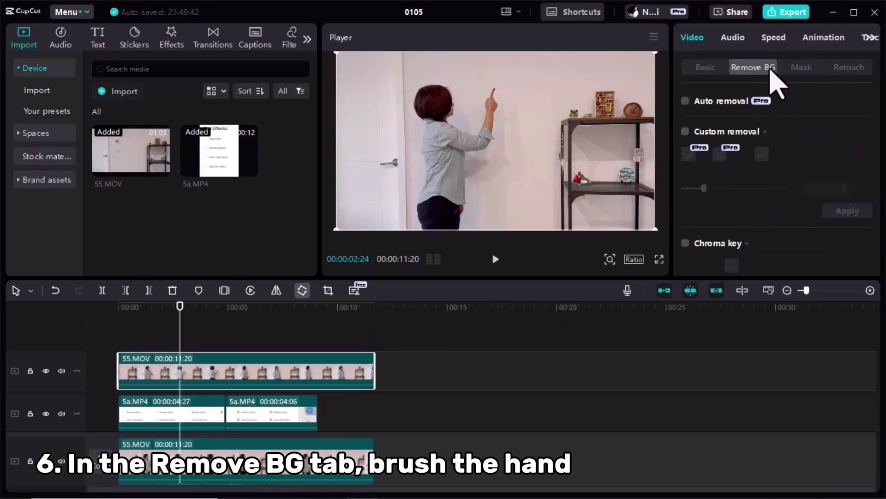
click(685, 132)
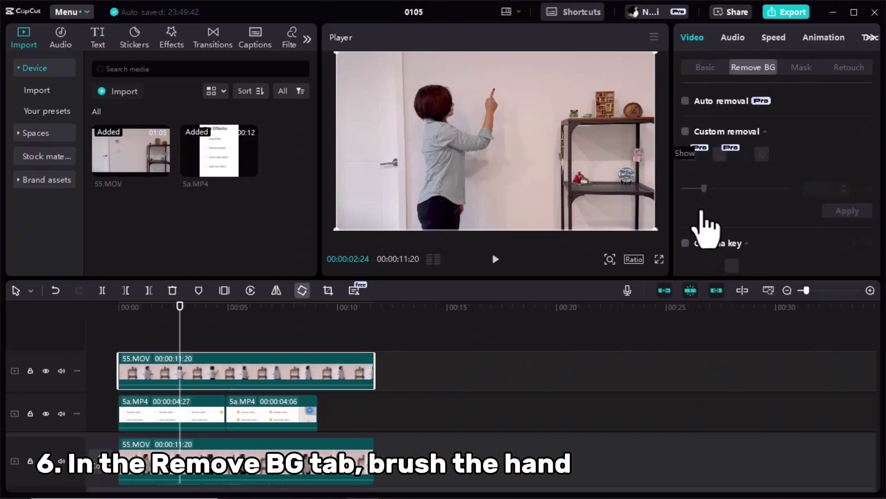